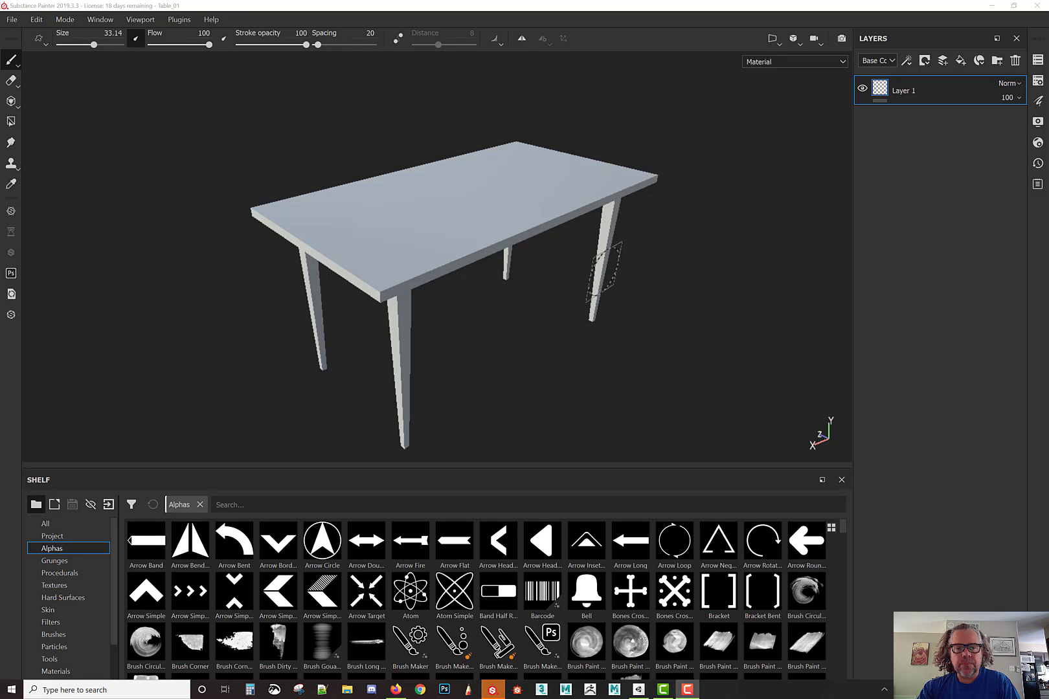
# Create a new project from the Table_00.fbx mesh with the Unity 5 (allegorithmic) template at 2048 resolution
pyautogui.scroll(-2, 506, 159)
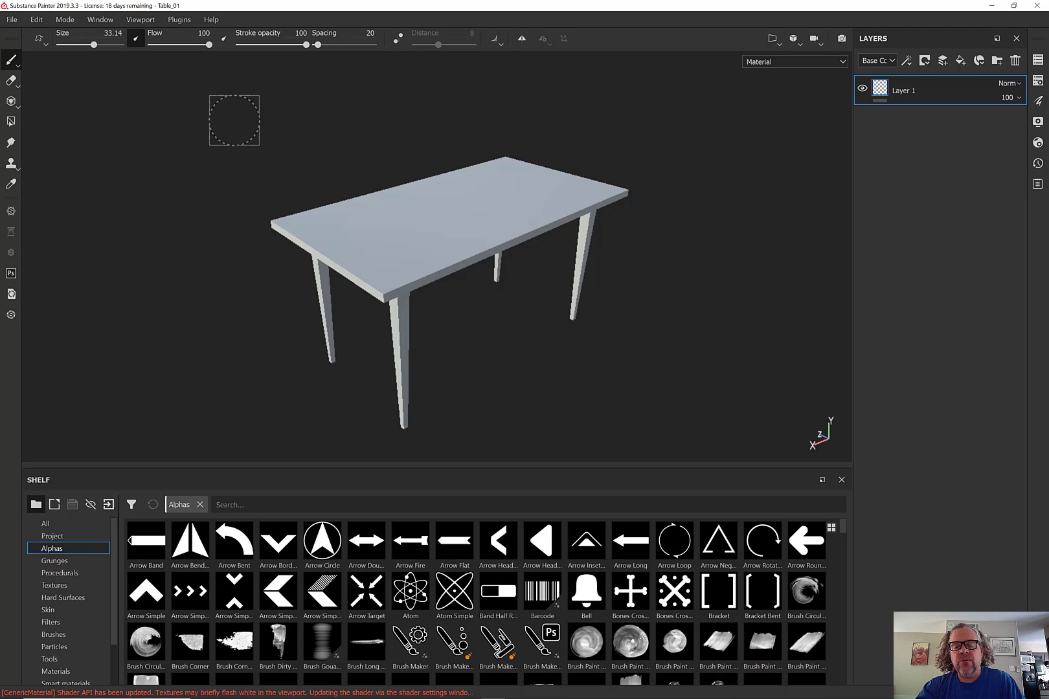
pyautogui.click(12, 20)
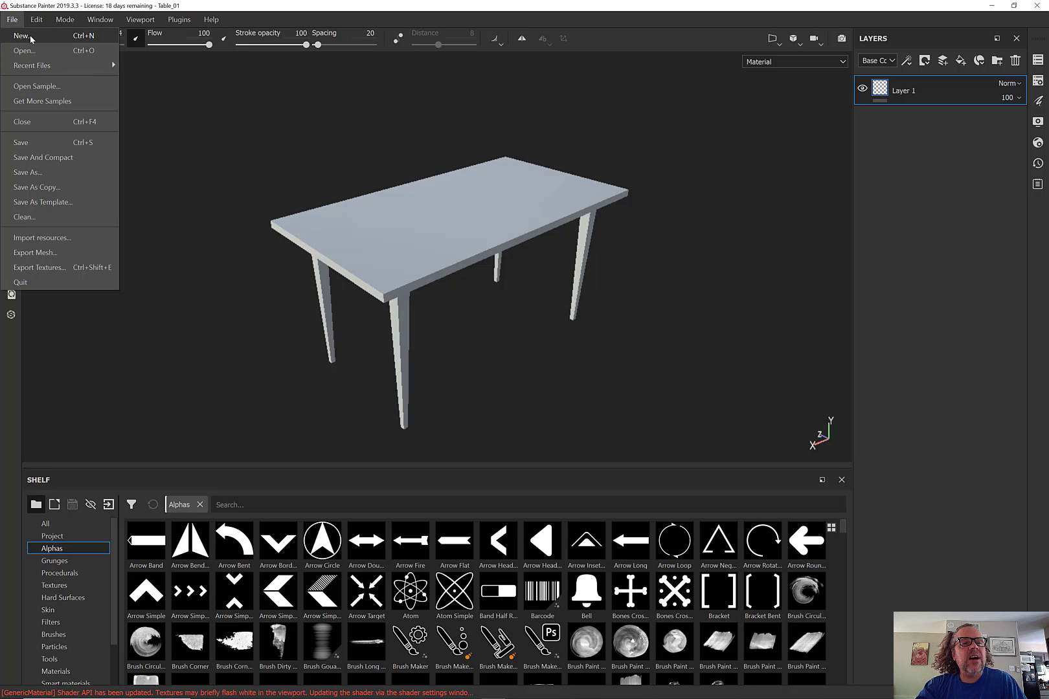
pyautogui.click(25, 35)
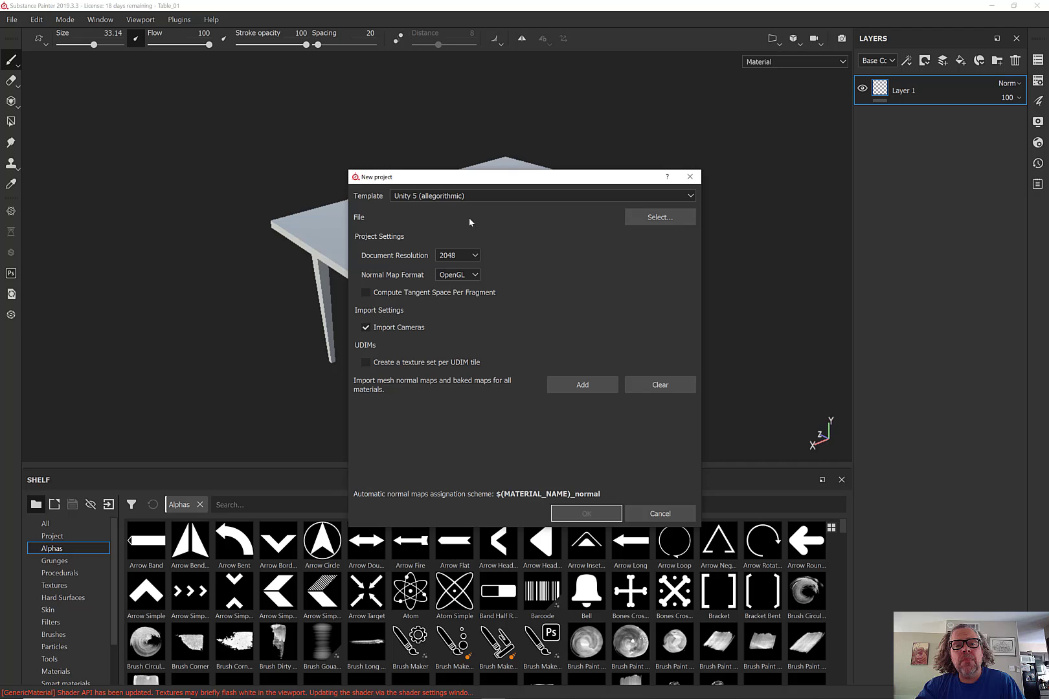
pyautogui.click(659, 217)
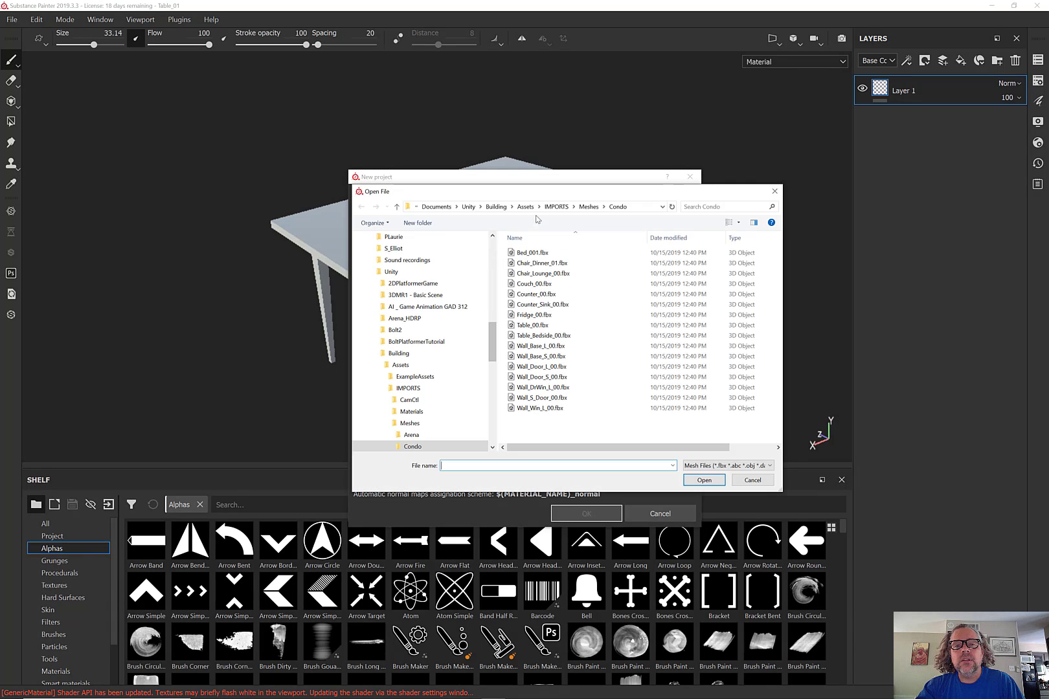
pyautogui.moveTo(548, 191); pyautogui.dragTo(453, 122)
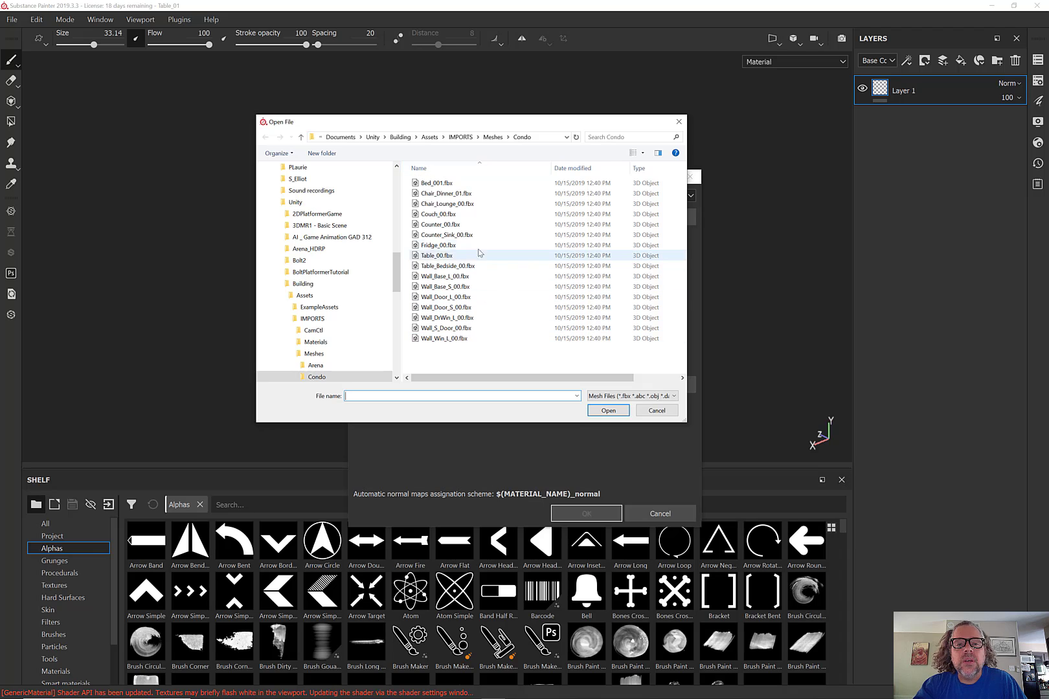
pyautogui.click(447, 256)
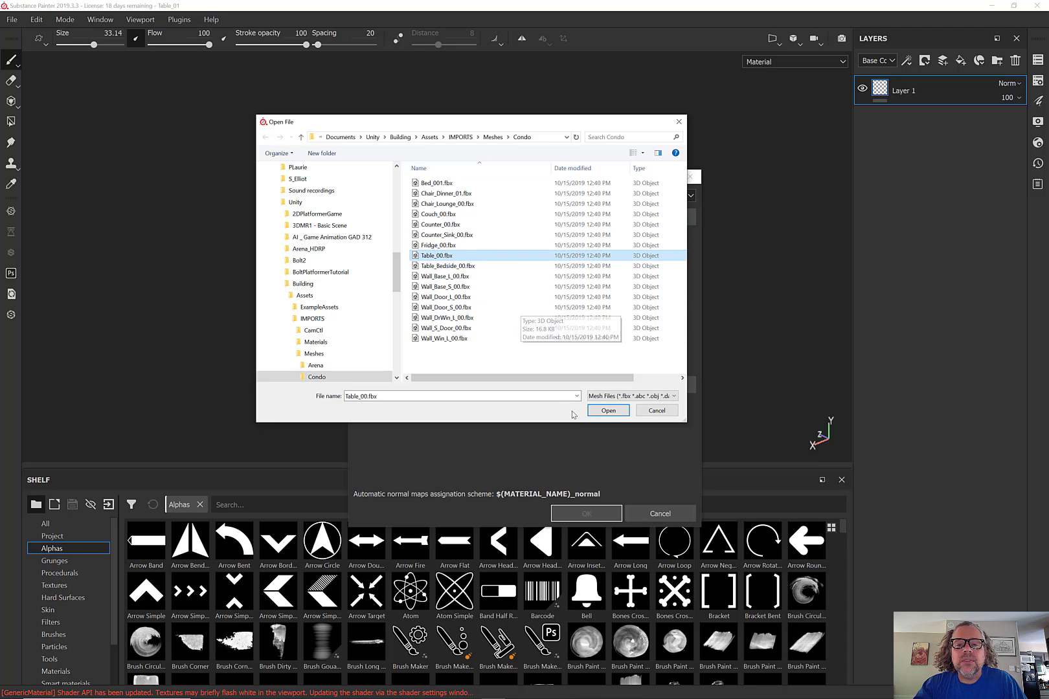
pyautogui.click(603, 412)
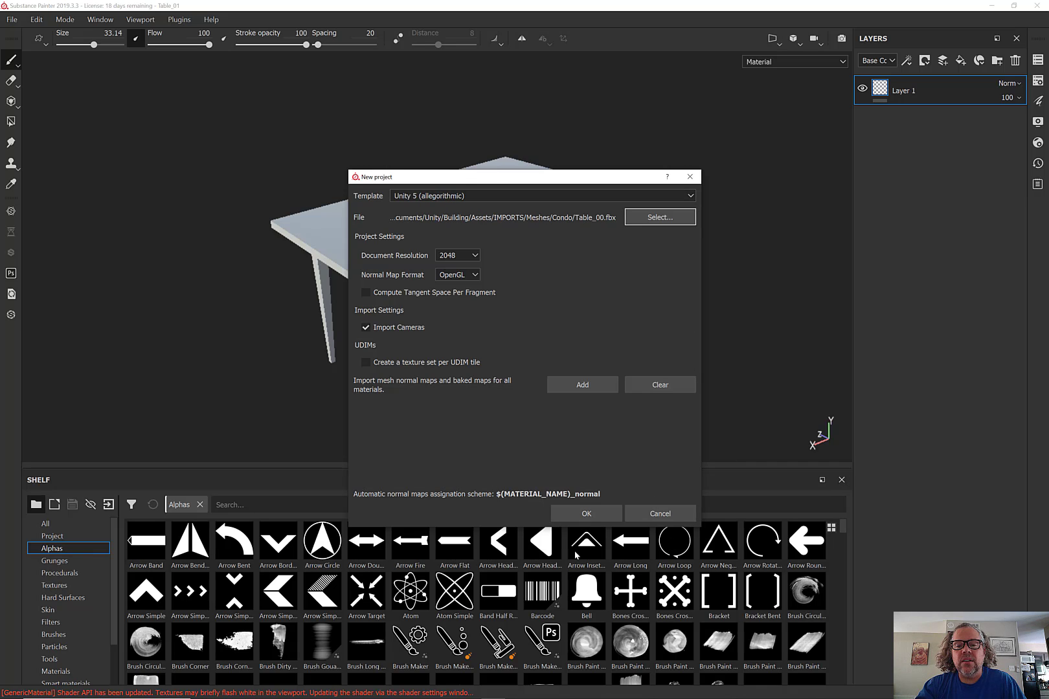
pyautogui.click(587, 515)
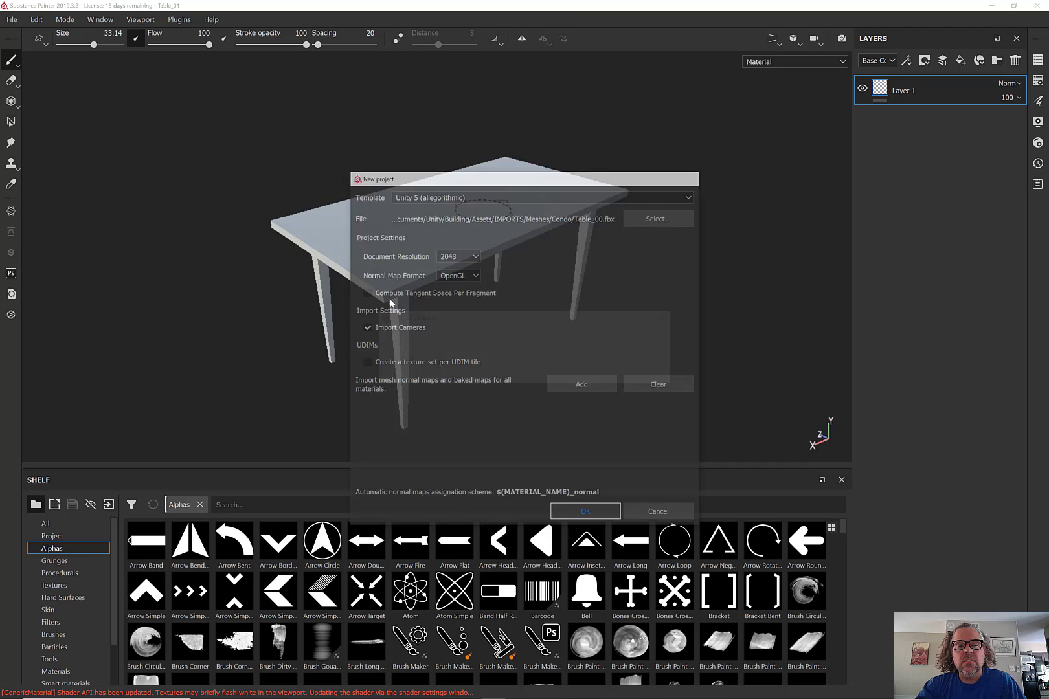
pyautogui.click(481, 373)
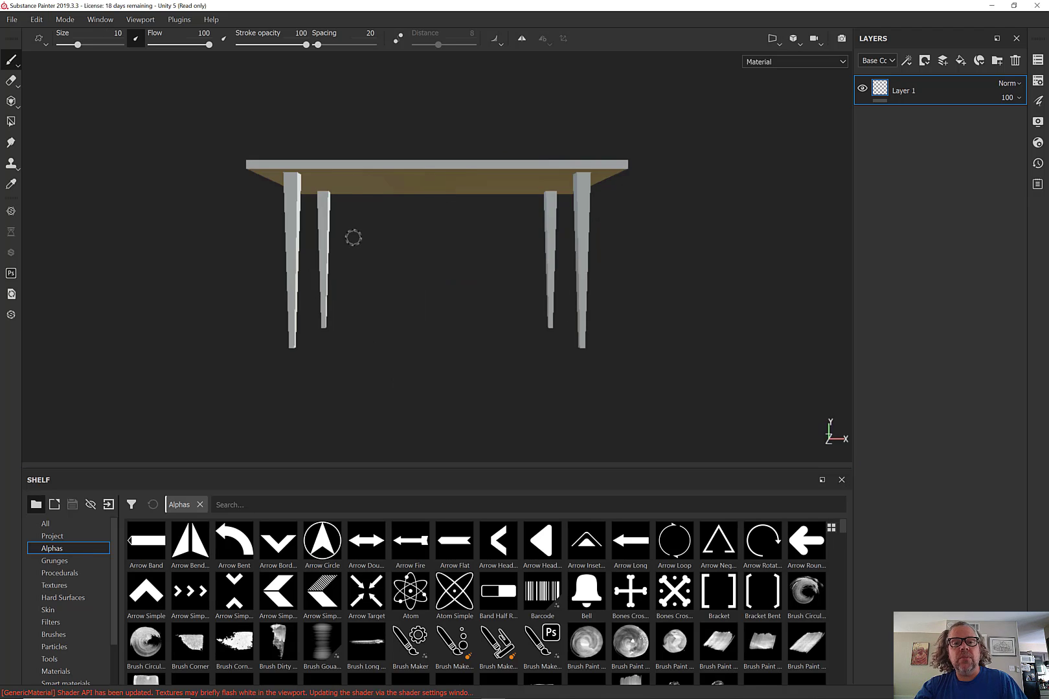
# Inspect the imported table model from above and from its front side
pyautogui.keyDown('alt'); pyautogui.moveTo(353, 236); pyautogui.dragTo(368, 292); pyautogui.keyUp('alt')
pyautogui.moveTo(262, 248)
pyautogui.keyDown('alt'); pyautogui.mouseDown()
pyautogui.moveTo(354, 253)
pyautogui.moveTo(402, 240)
pyautogui.moveTo(467, 196)
pyautogui.mouseUp(); pyautogui.keyUp('alt')
pyautogui.scroll(6, 452, 298)
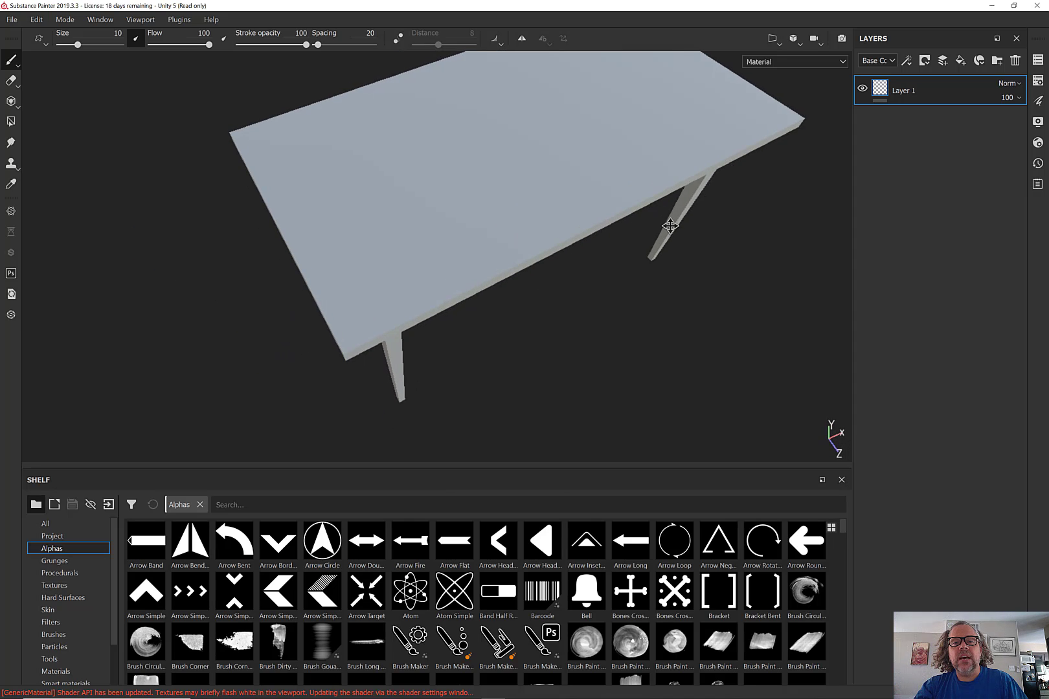
pyautogui.scroll(-3, 669, 226)
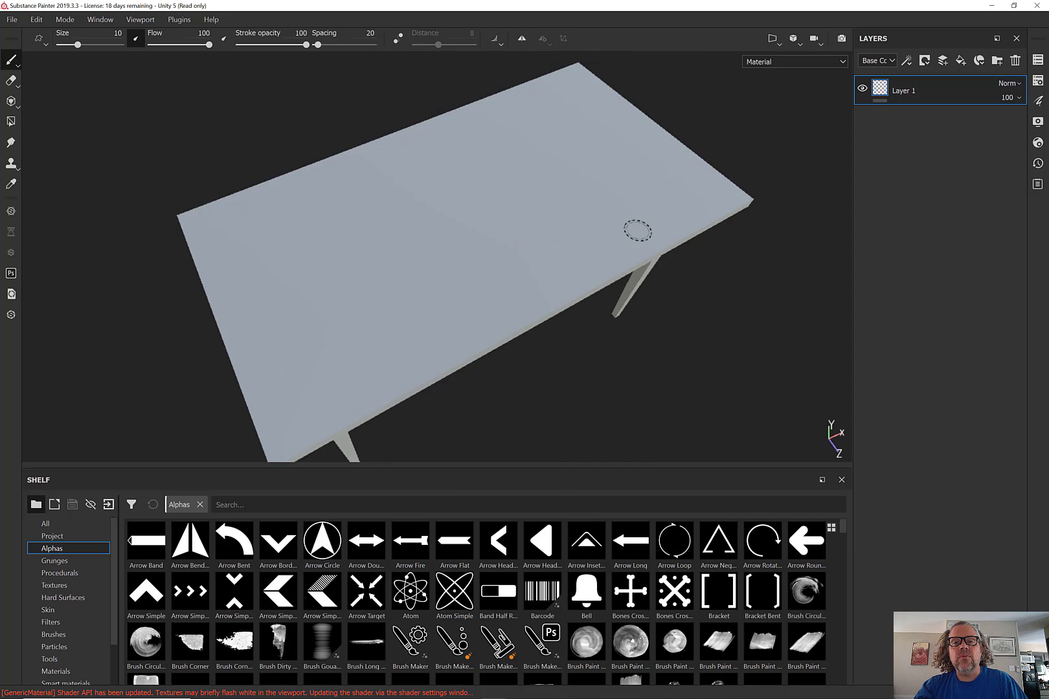
pyautogui.keyDown('alt'); pyautogui.moveTo(632, 230); pyautogui.dragTo(516, 186); pyautogui.keyUp('alt')
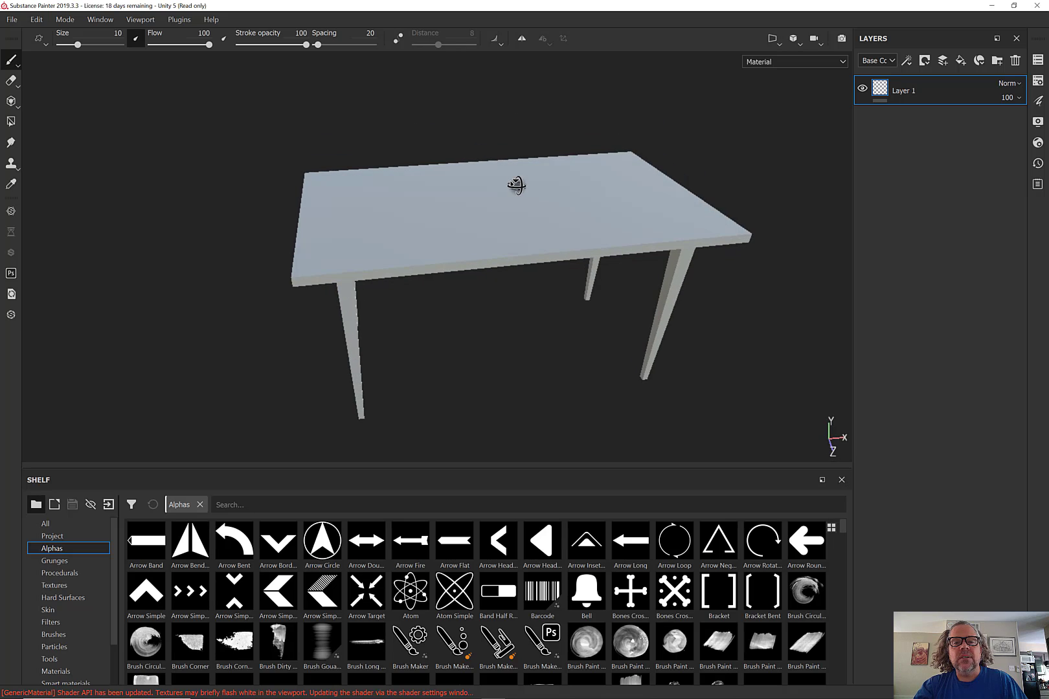
pyautogui.scroll(3, 563, 305)
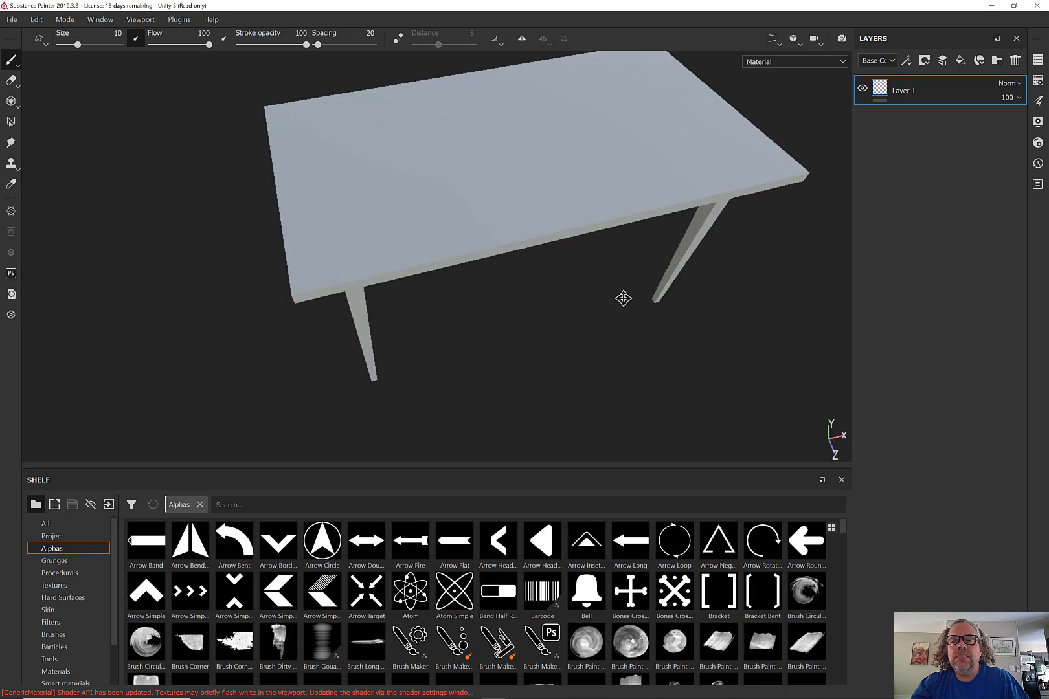
pyautogui.scroll(-1, 623, 299)
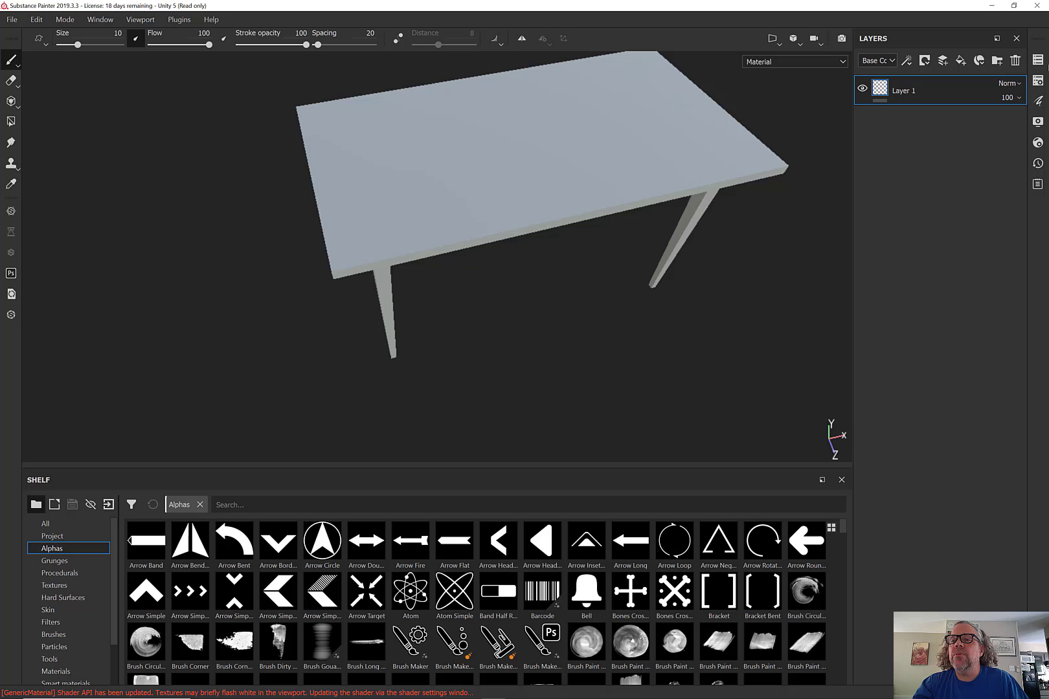
# Bake all DefaultMaterial mesh maps at 2048, with the ID map's color source set to Mesh ID / Polygroup
pyautogui.click(1042, 60)
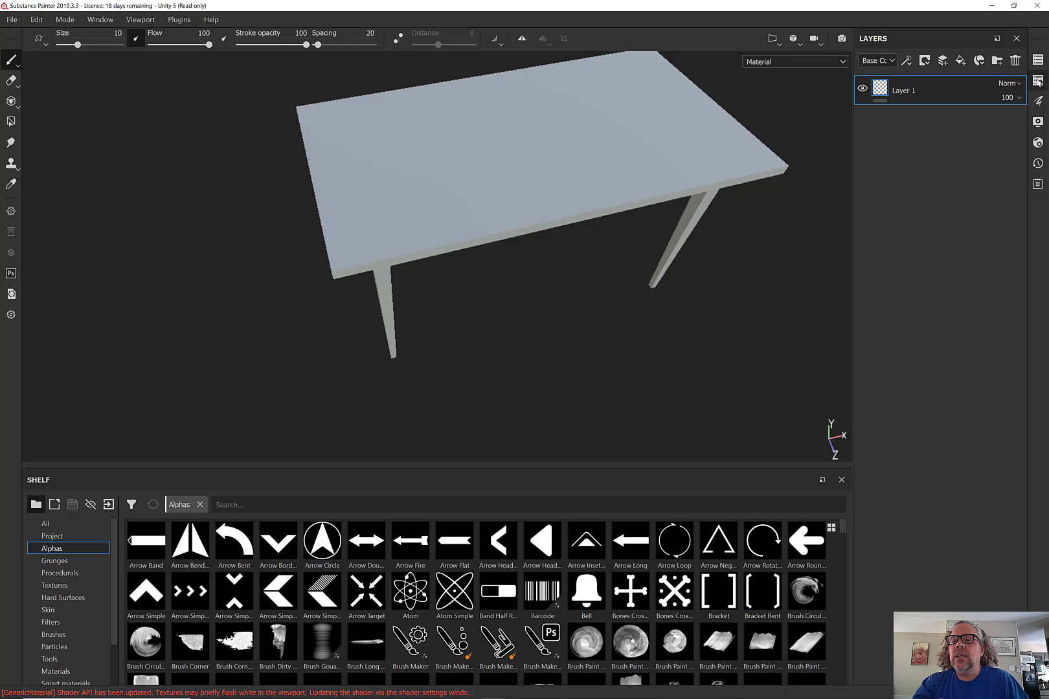
pyautogui.click(1038, 80)
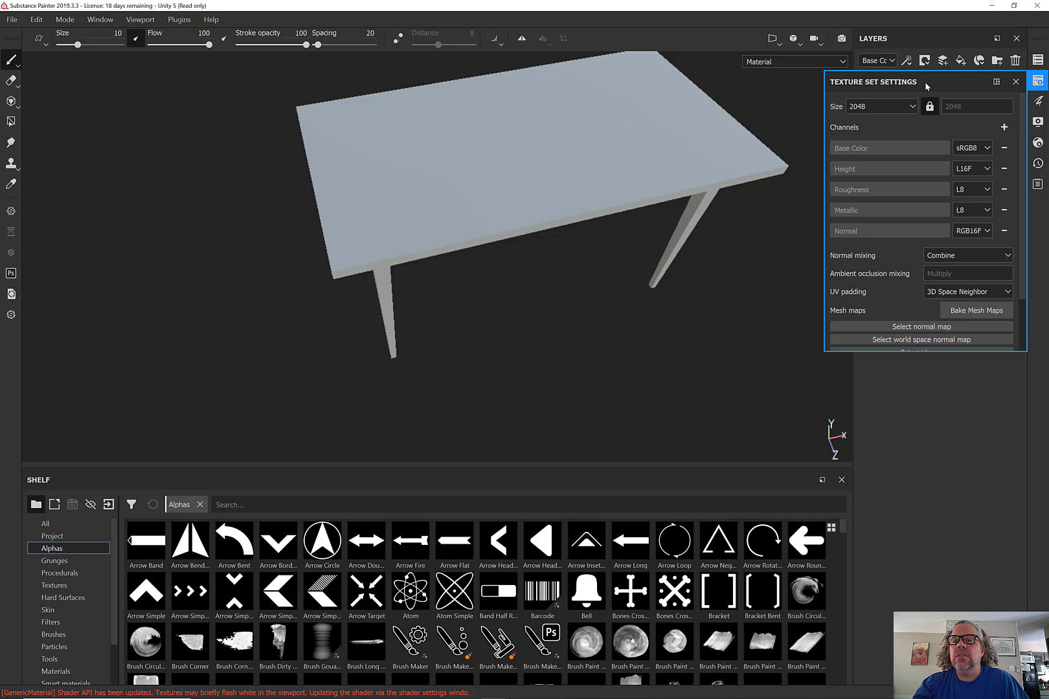
pyautogui.click(976, 311)
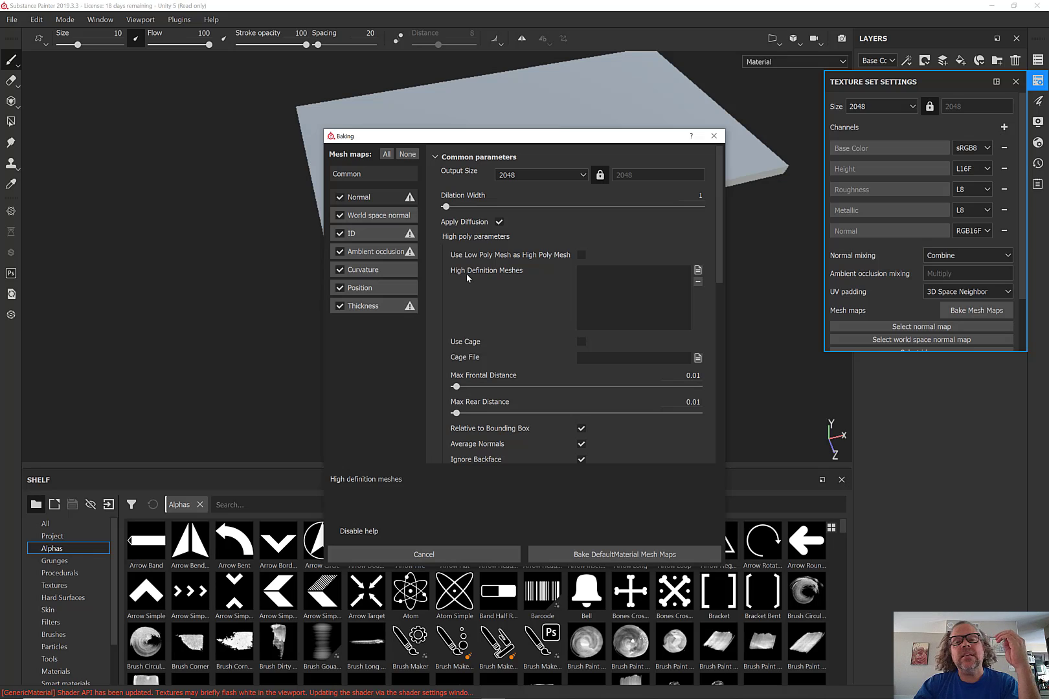
pyautogui.click(395, 238)
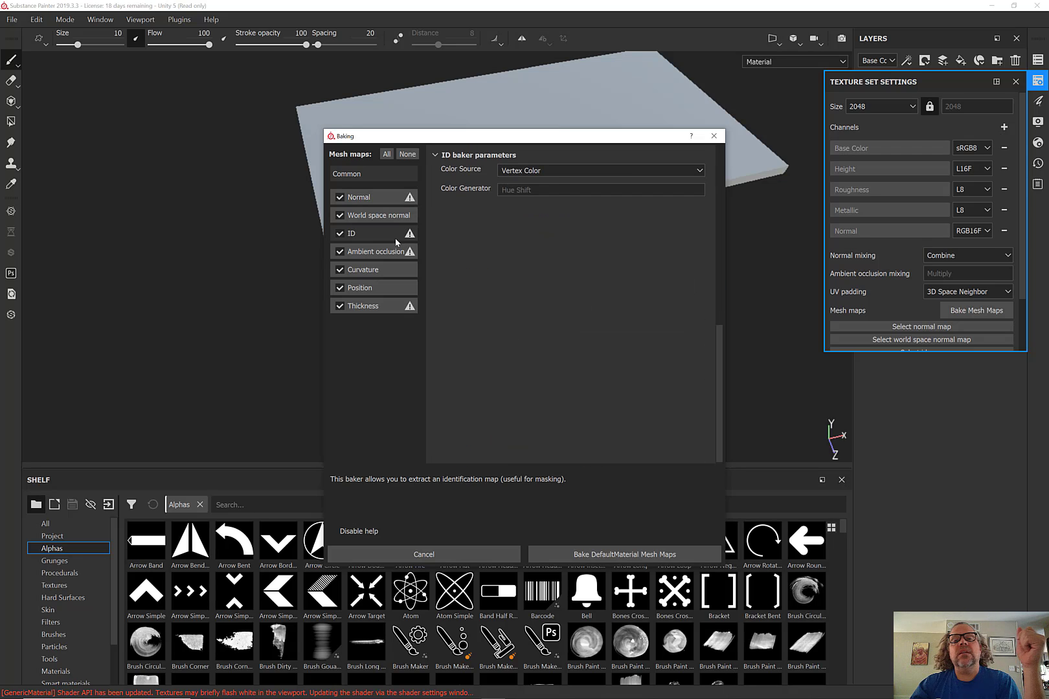
pyautogui.click(561, 169)
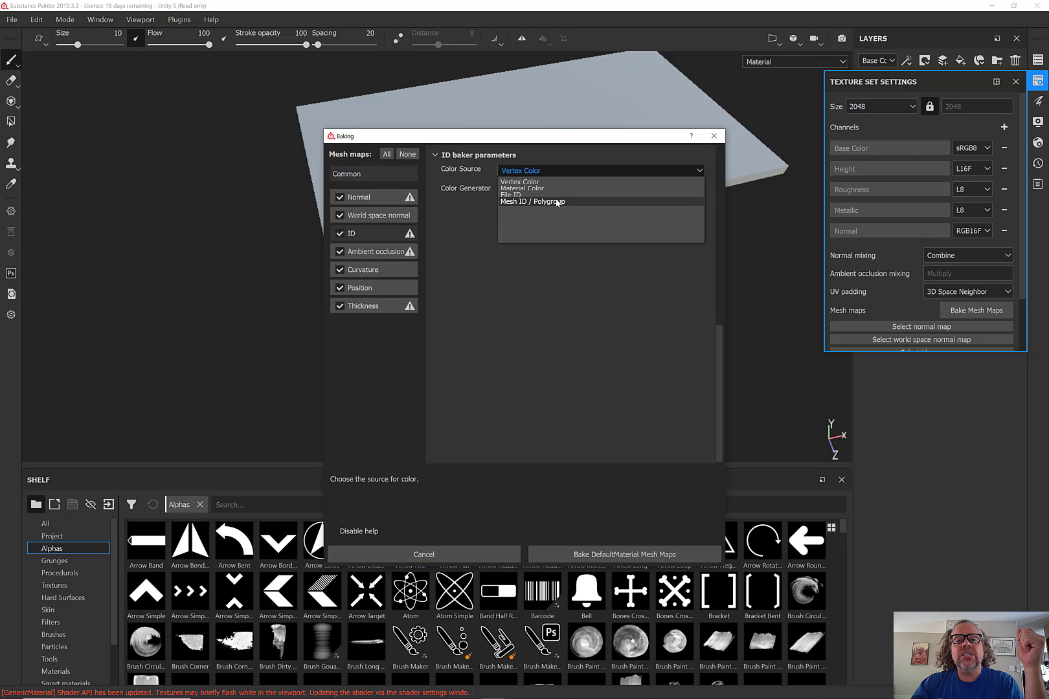
pyautogui.click(558, 202)
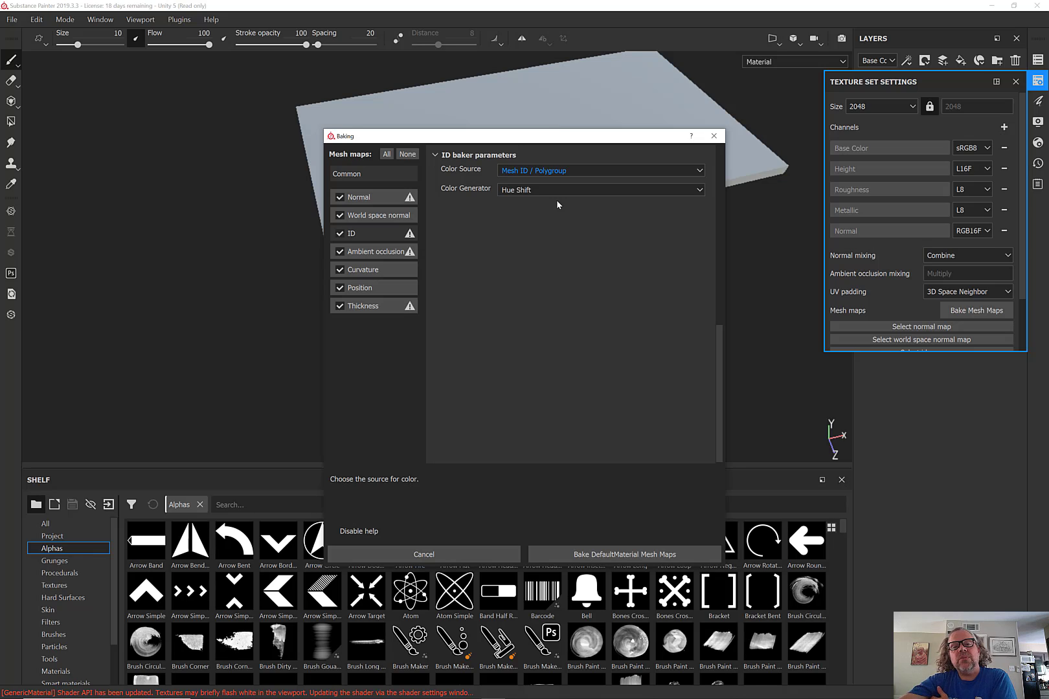
pyautogui.click(617, 555)
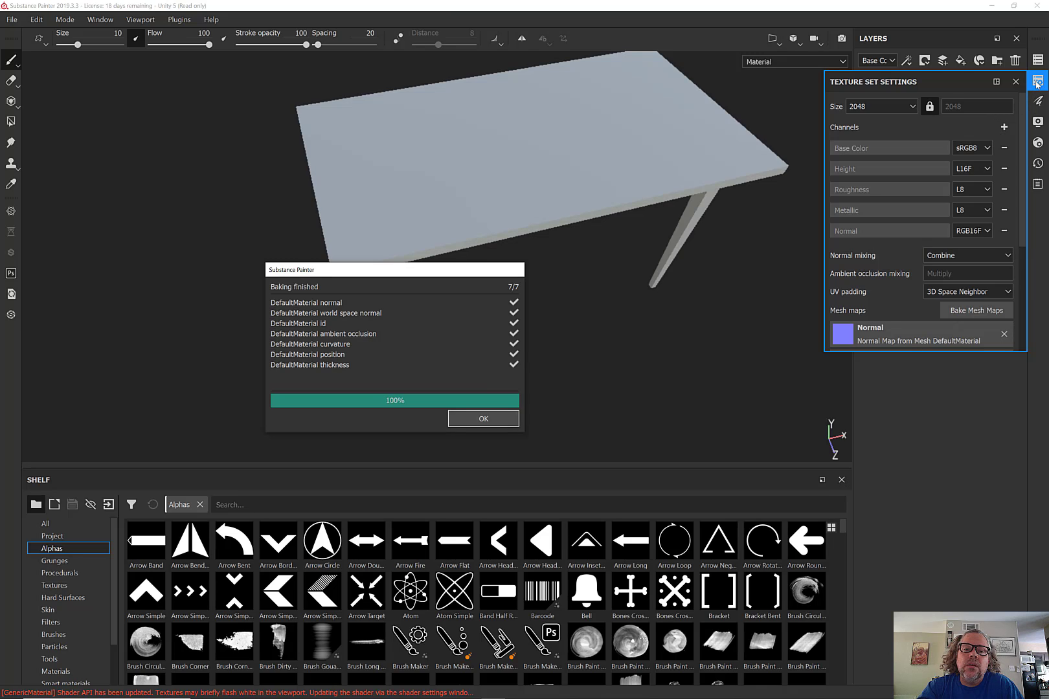
pyautogui.click(487, 420)
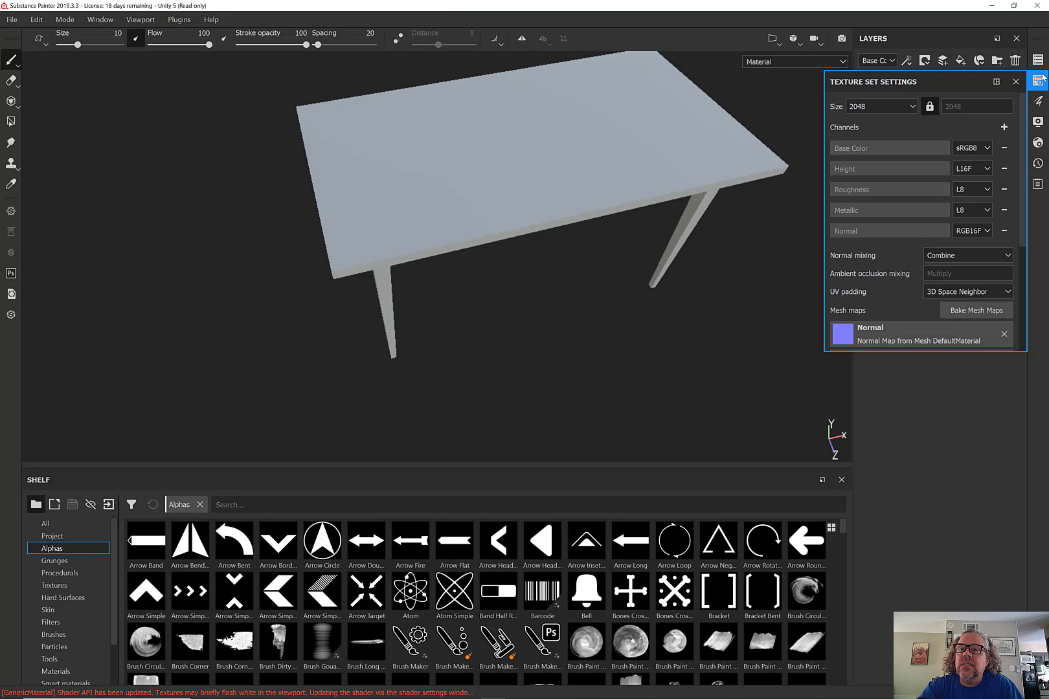
# Review the list of baked mesh maps in the texture set settings, and close the settings
pyautogui.scroll(-3, 961, 222)
pyautogui.scroll(-1, 961, 222)
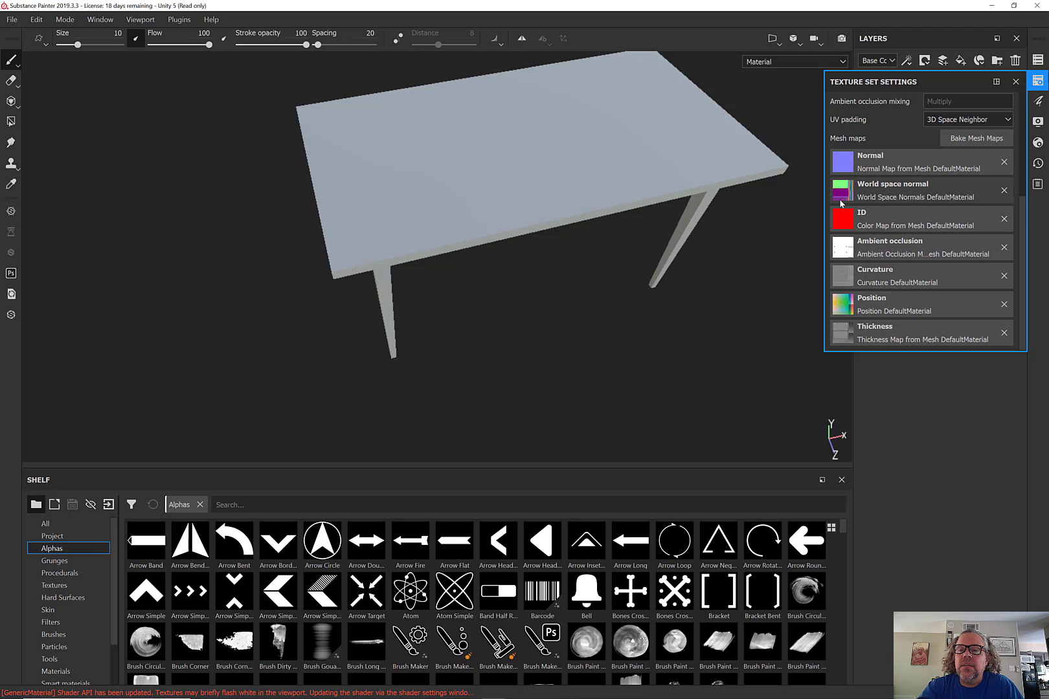
pyautogui.click(1038, 83)
# Add a folder above Layer 1 in the layer stack and name it Wood
pyautogui.moveTo(499, 240)
pyautogui.keyDown('alt'); pyautogui.mouseDown()
pyautogui.moveTo(522, 363)
pyautogui.moveTo(510, 260)
pyautogui.moveTo(392, 177)
pyautogui.moveTo(365, 261)
pyautogui.moveTo(441, 220)
pyautogui.moveTo(429, 145)
pyautogui.moveTo(423, 301)
pyautogui.moveTo(408, 231)
pyautogui.moveTo(457, 297)
pyautogui.moveTo(422, 236)
pyautogui.moveTo(479, 303)
pyautogui.moveTo(414, 402)
pyautogui.moveTo(318, 345)
pyautogui.moveTo(588, 255)
pyautogui.moveTo(547, 312)
pyautogui.mouseUp(); pyautogui.keyUp('alt')
pyautogui.keyDown('alt'); pyautogui.moveTo(547, 312); pyautogui.dragTo(482, 250, button='middle'); pyautogui.keyUp('alt')
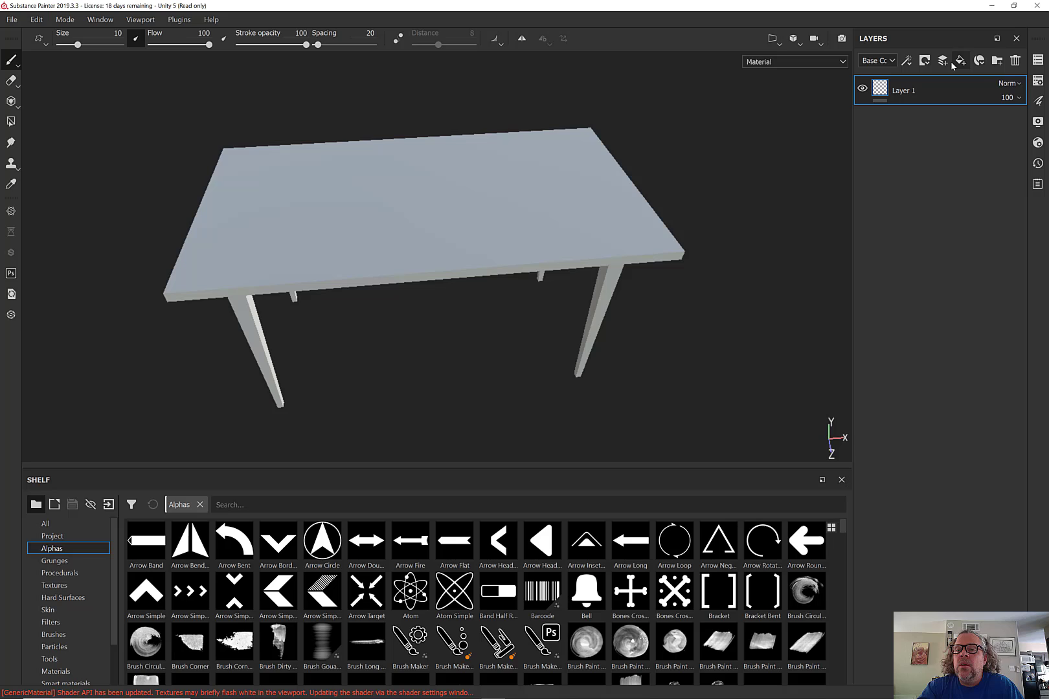
pyautogui.click(998, 61)
pyautogui.click(916, 90)
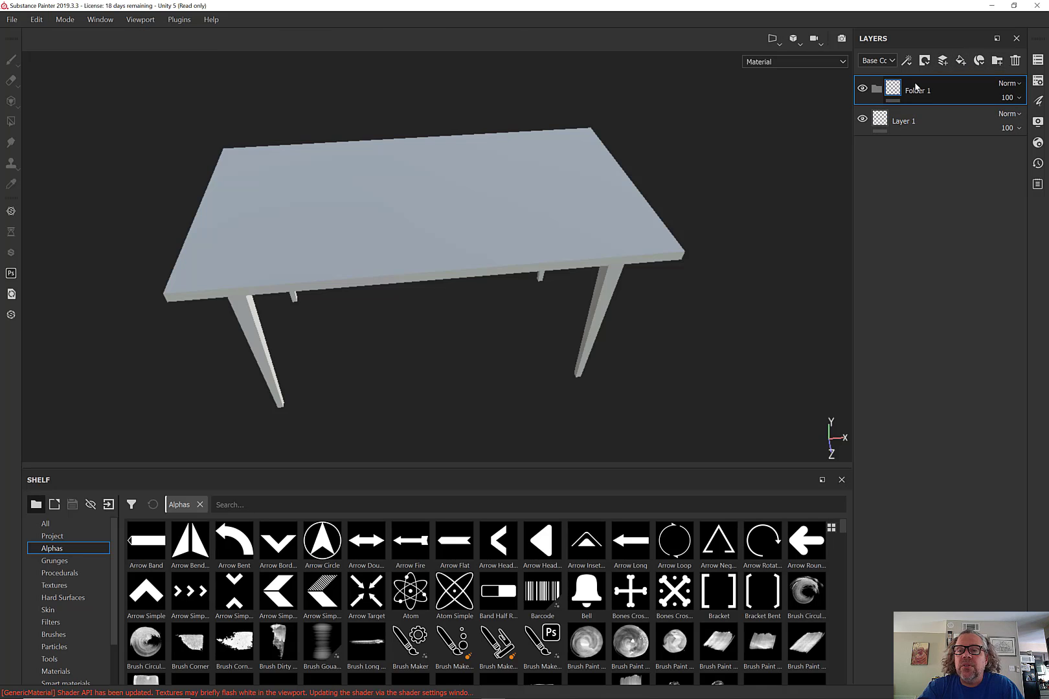
pyautogui.doubleClick(920, 90)
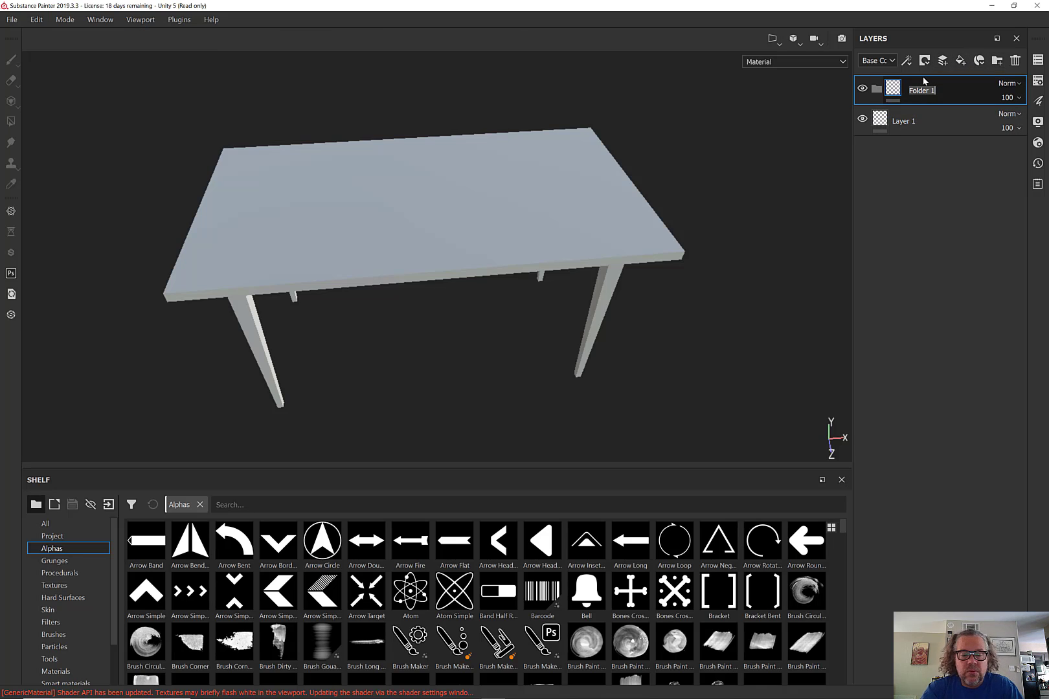
pyautogui.write('Wood')
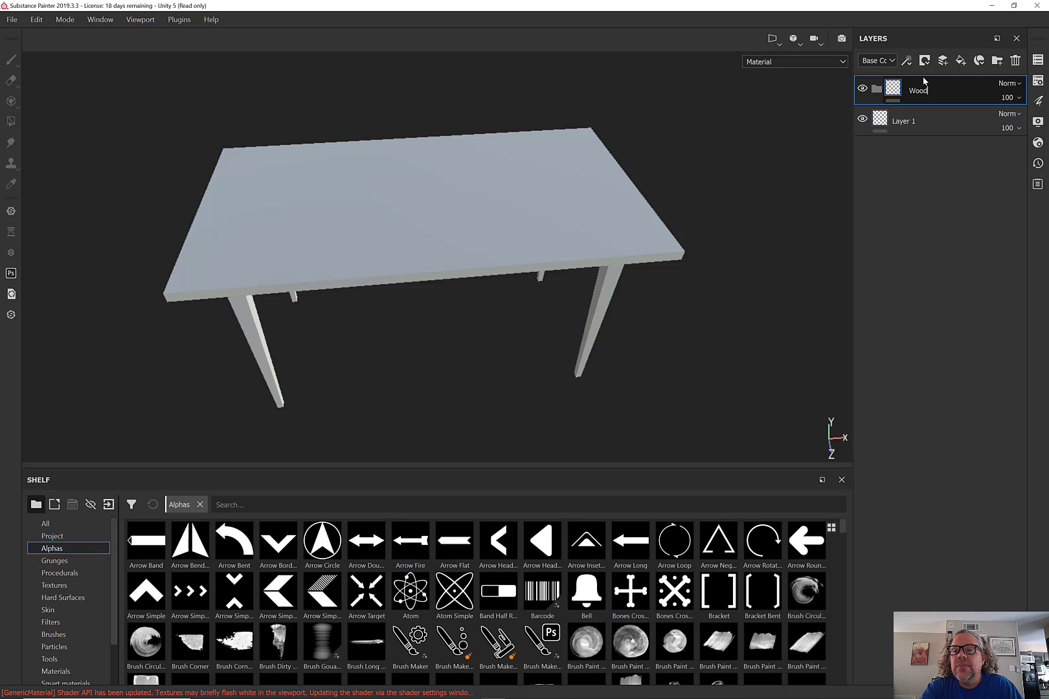
pyautogui.press('Return')
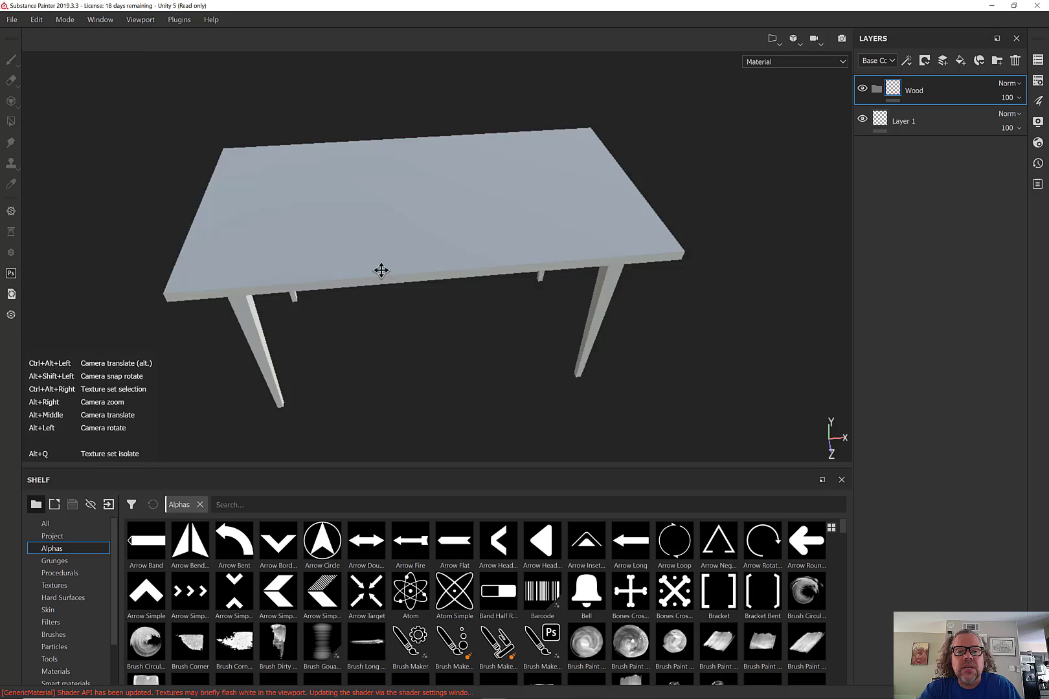
# Apply the Wood Walnut material from the materials library to the table as a new layer
pyautogui.keyDown('alt'); pyautogui.moveTo(382, 271); pyautogui.dragTo(437, 233); pyautogui.keyUp('alt')
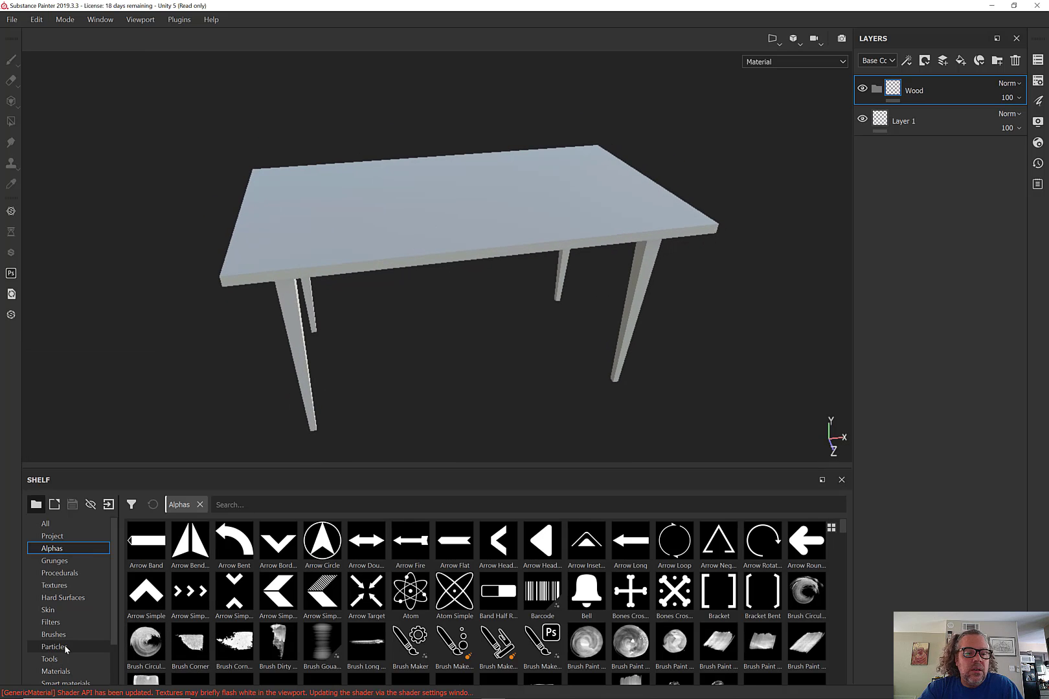
pyautogui.scroll(-2, 66, 647)
pyautogui.click(71, 624)
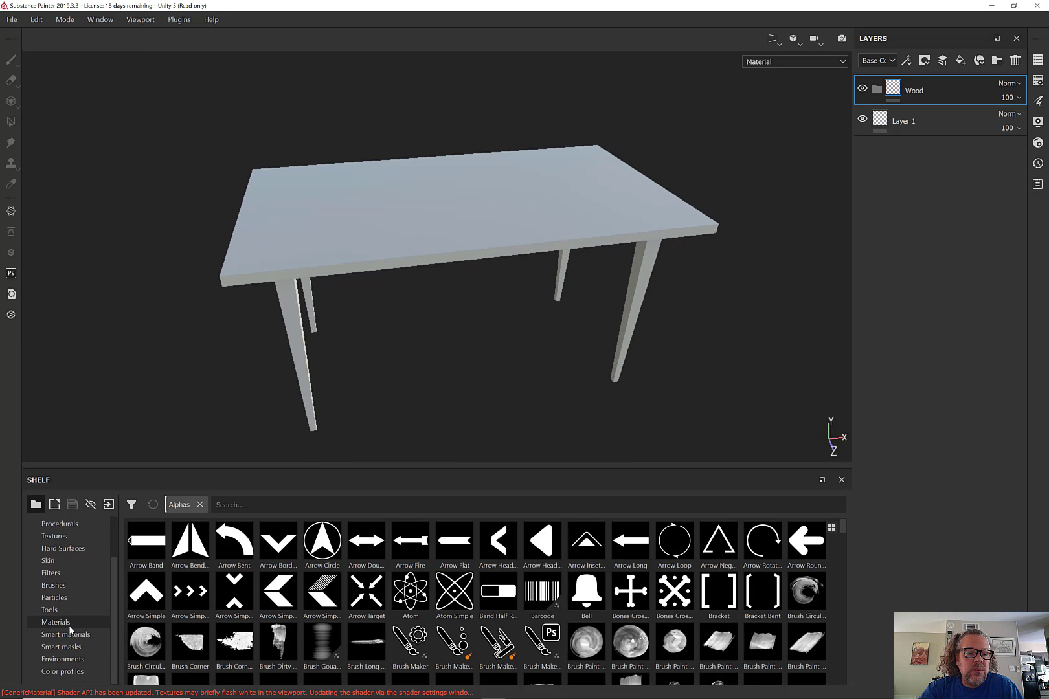
pyautogui.scroll(-10, 634, 656)
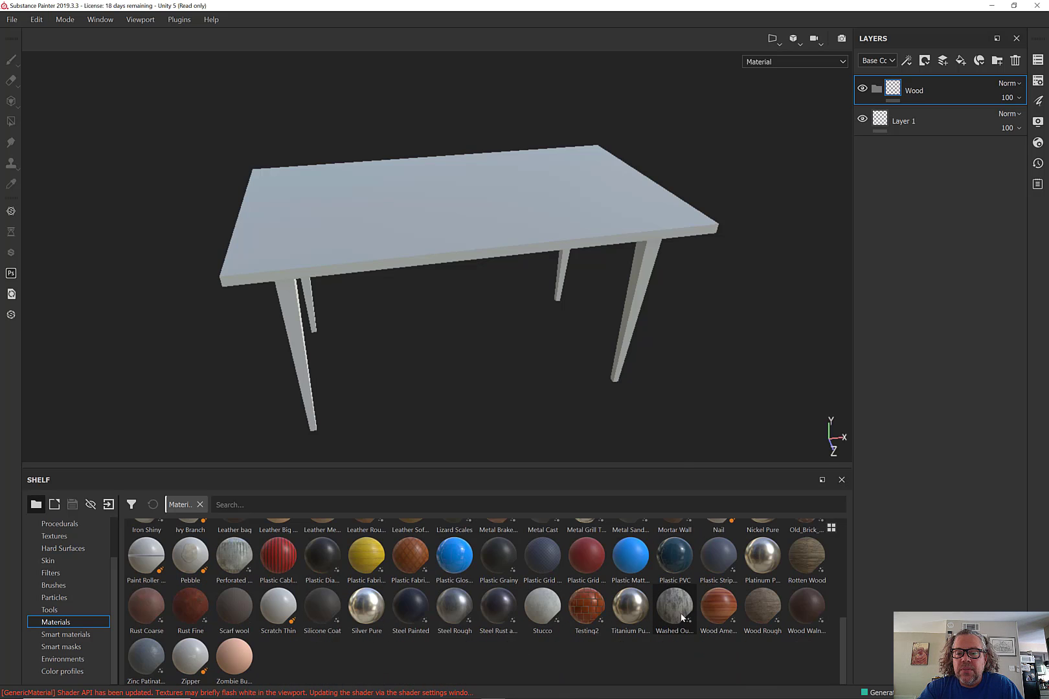
pyautogui.moveTo(798, 614); pyautogui.dragTo(492, 346)
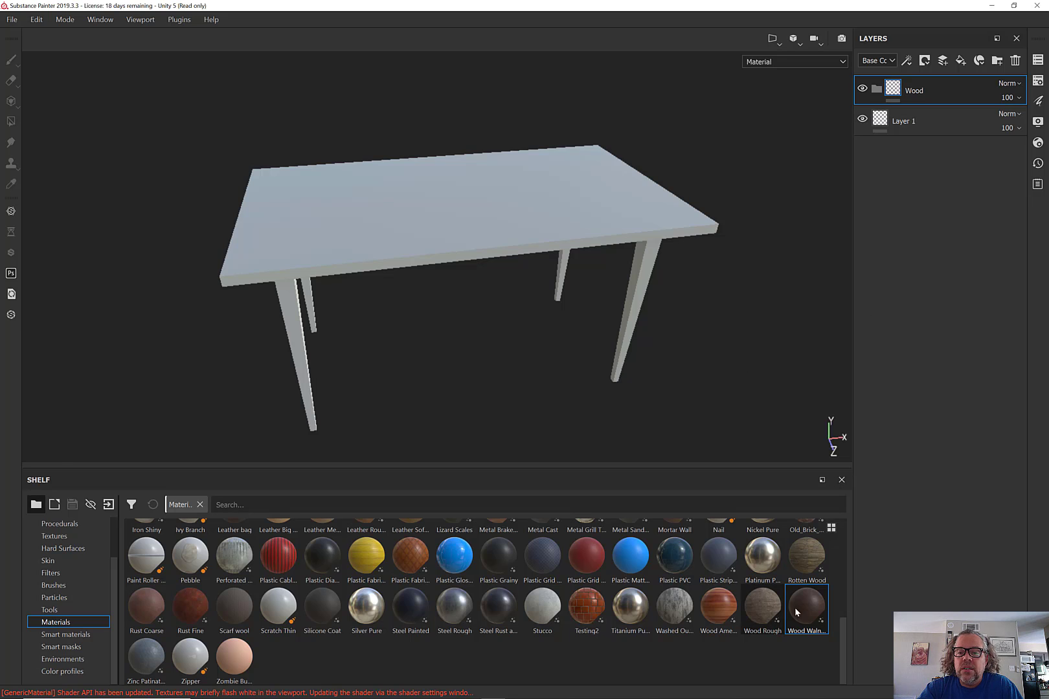
pyautogui.moveTo(797, 612); pyautogui.dragTo(538, 220)
# Show the 3D and UV views side by side and examine the table's full UV layout
pyautogui.scroll(5, 562, 319)
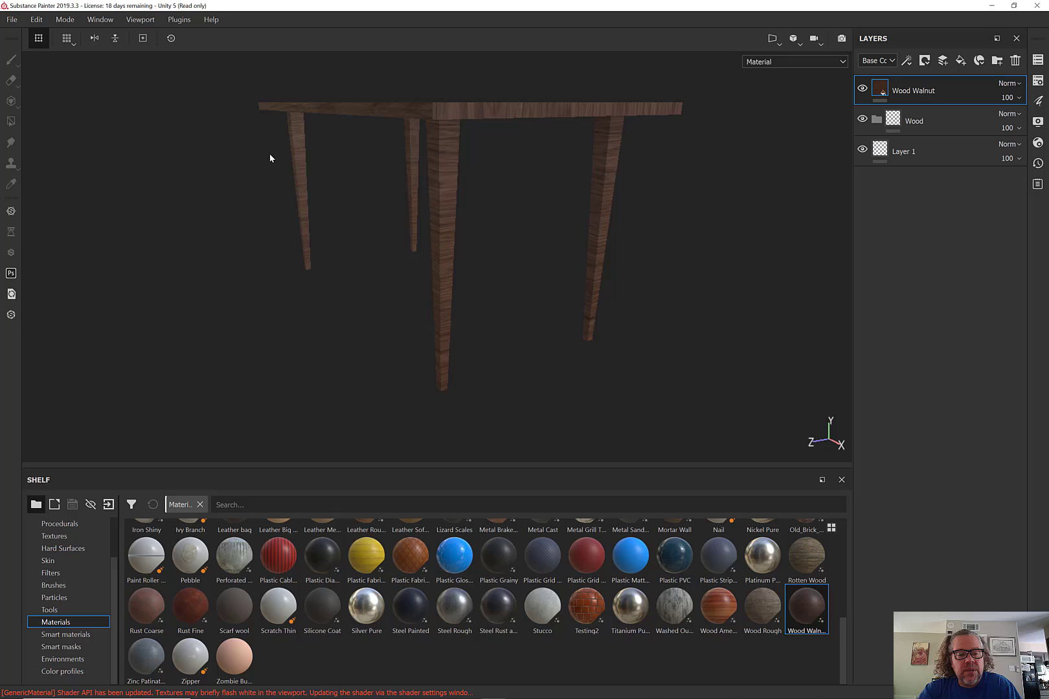
pyautogui.press('F1')
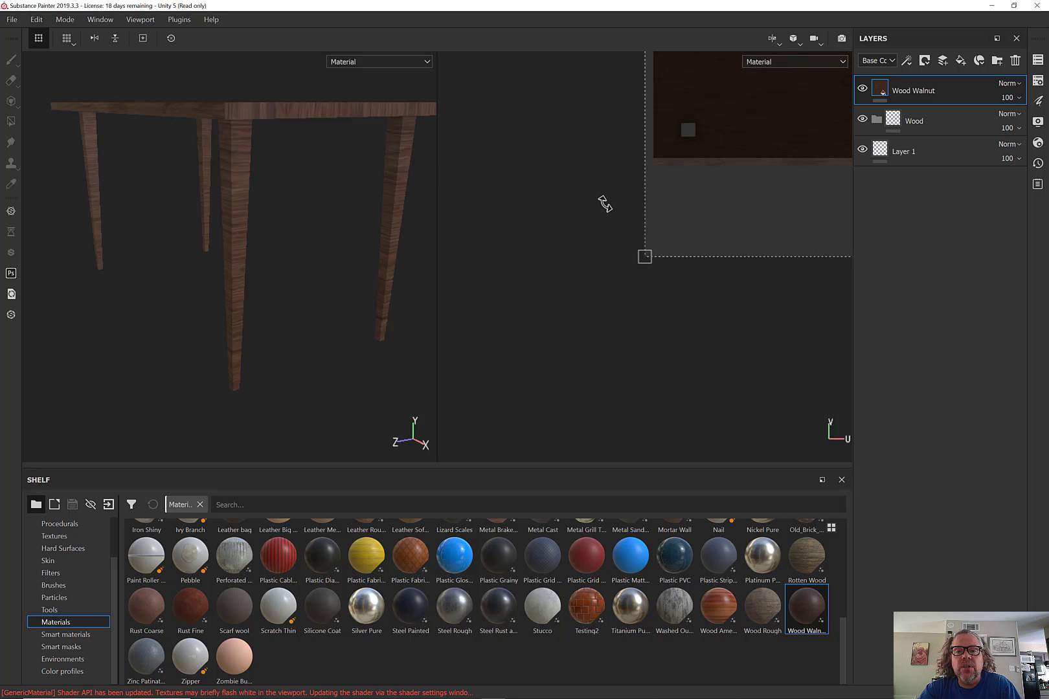
pyautogui.keyDown('alt'); pyautogui.moveTo(735, 169); pyautogui.dragTo(505, 168, button='right'); pyautogui.keyUp('alt')
pyautogui.keyDown('alt'); pyautogui.moveTo(768, 164); pyautogui.dragTo(586, 335, button='middle'); pyautogui.keyUp('alt')
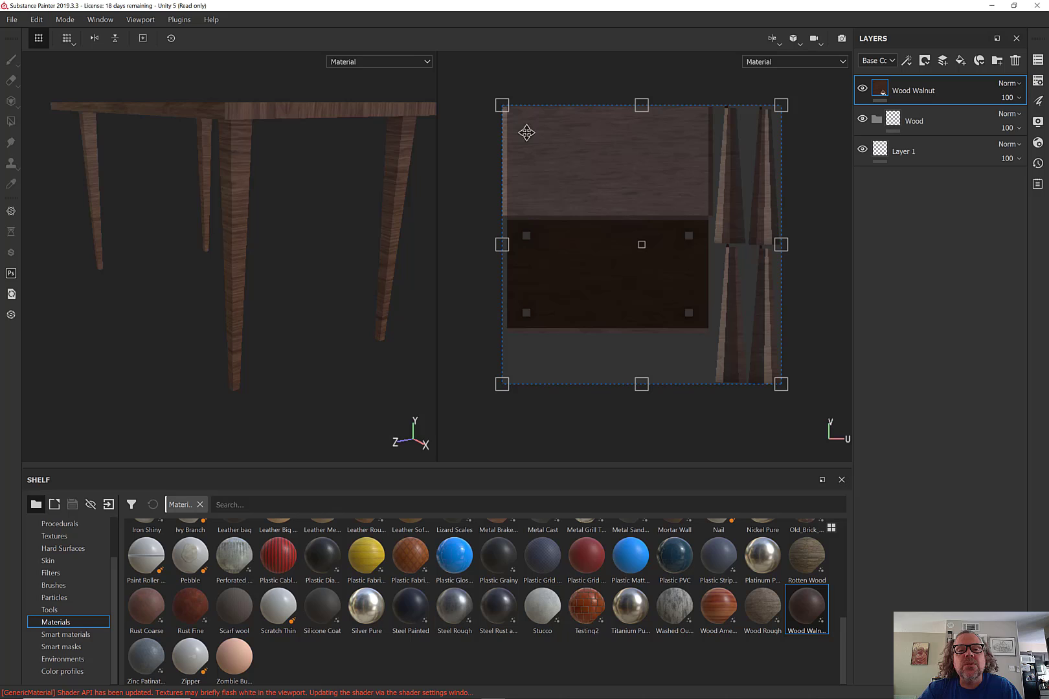
# Scale the Wood Walnut projection down in the UV view toward the lower-right corner, to about 60 percent of its size
pyautogui.keyDown('alt'); pyautogui.moveTo(288, 208); pyautogui.dragTo(293, 246); pyautogui.keyUp('alt')
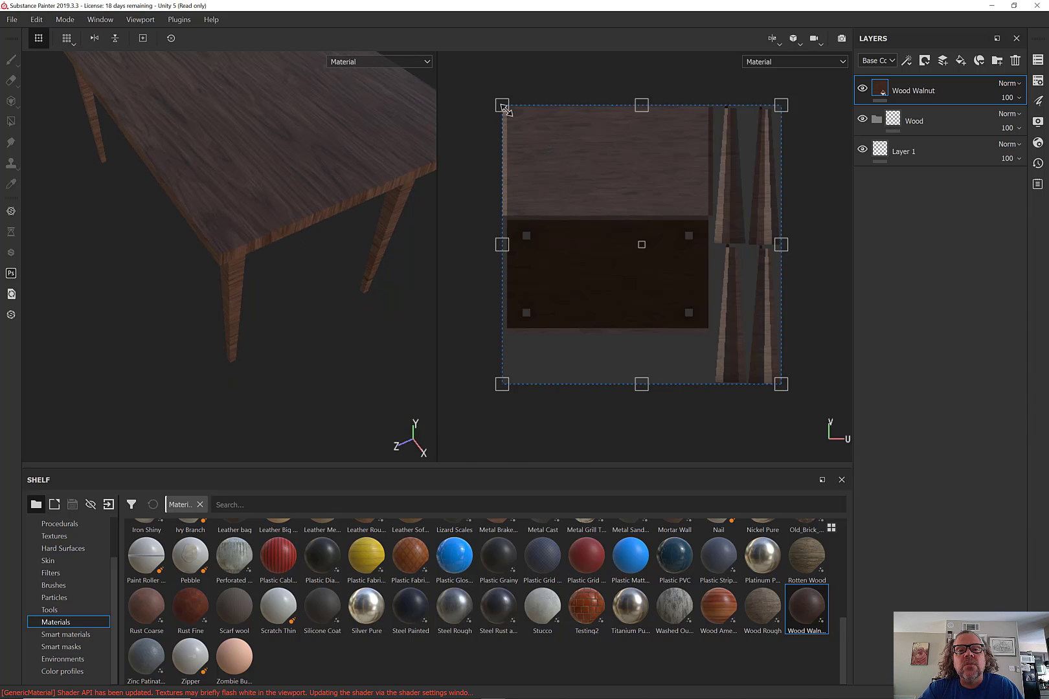
pyautogui.moveTo(505, 110); pyautogui.dragTo(624, 221)
pyautogui.keyDown('alt'); pyautogui.moveTo(222, 185); pyautogui.dragTo(445, 251); pyautogui.keyUp('alt')
pyautogui.doubleClick(917, 92)
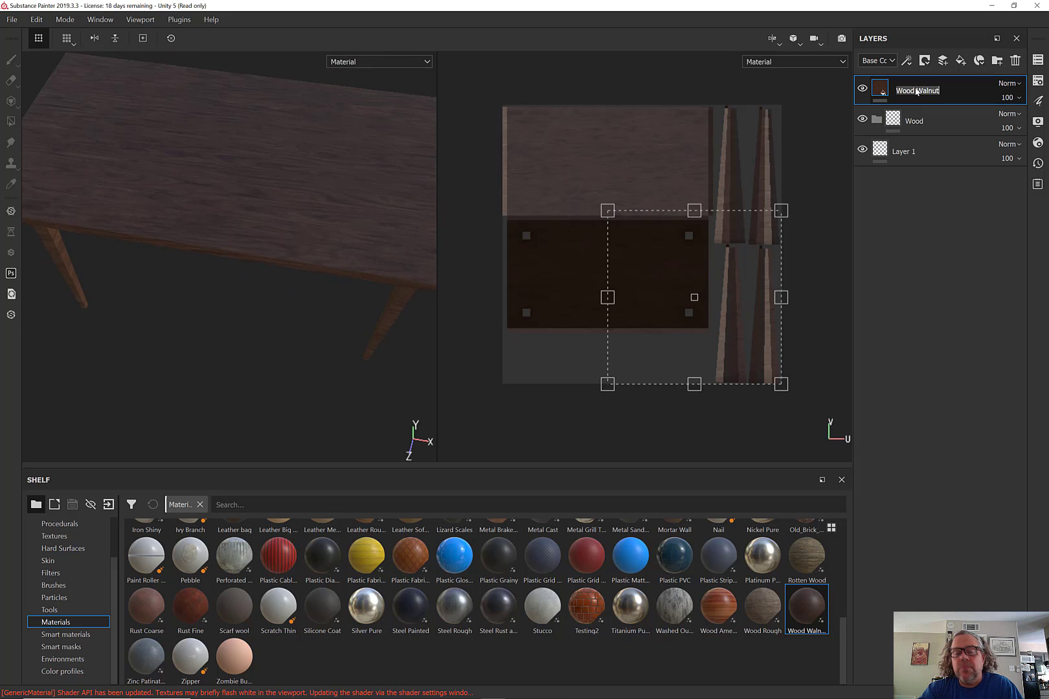
pyautogui.write('Table')
pyautogui.press('Return')
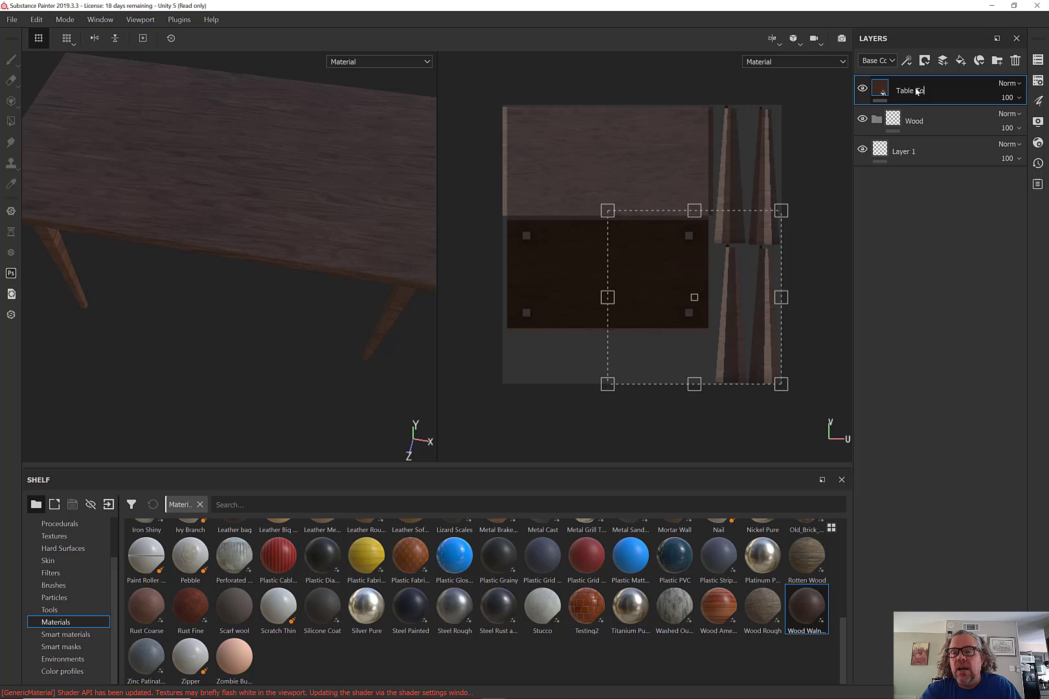
pyautogui.write('p')
pyautogui.press('Return')
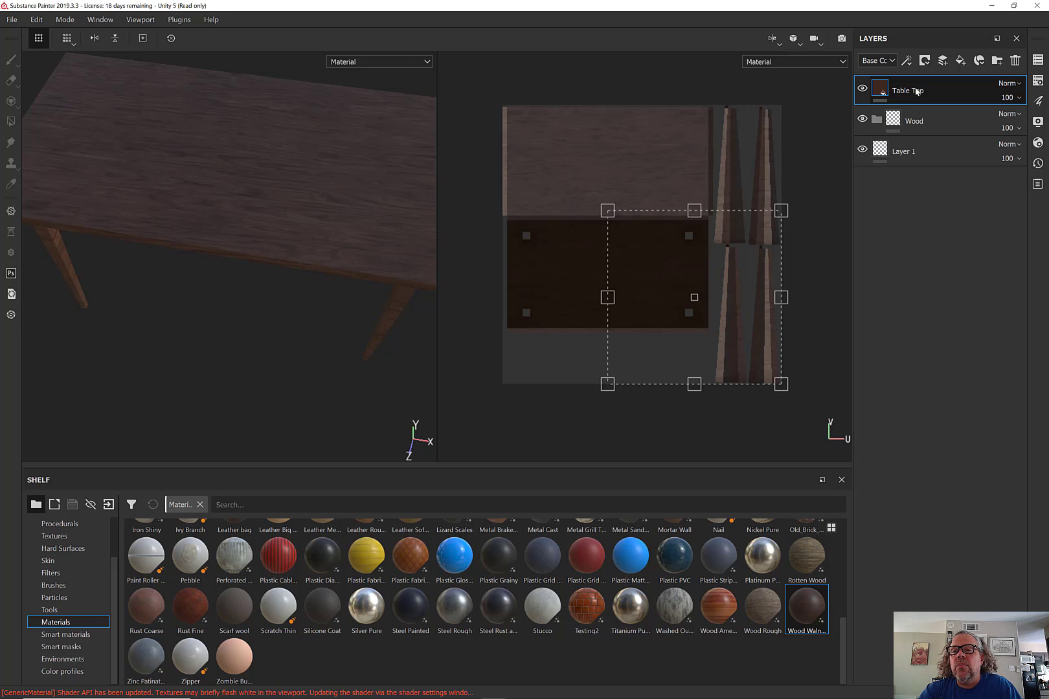
pyautogui.rightClick(917, 91)
pyautogui.click(940, 82)
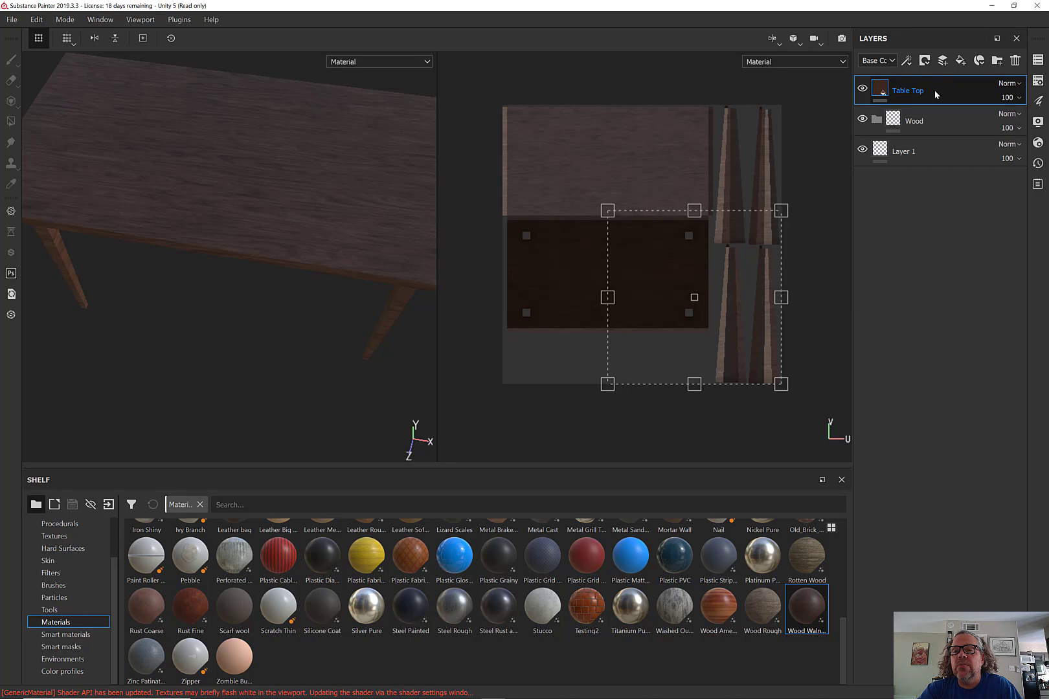
pyautogui.moveTo(934, 90); pyautogui.dragTo(923, 120)
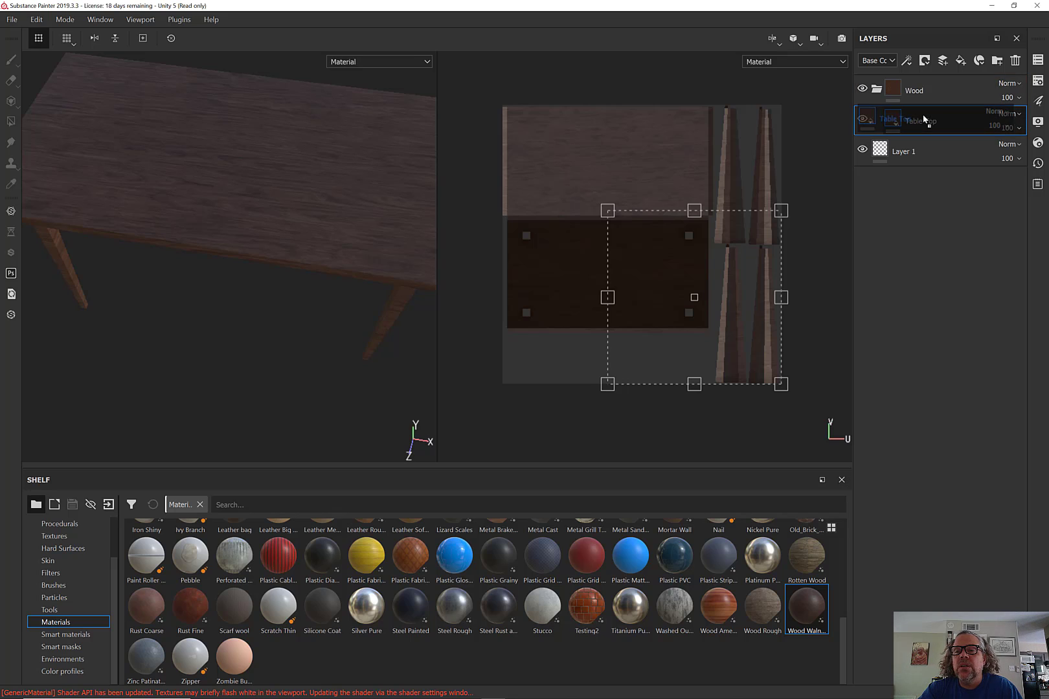
pyautogui.hotkey('ctrl', 'z')
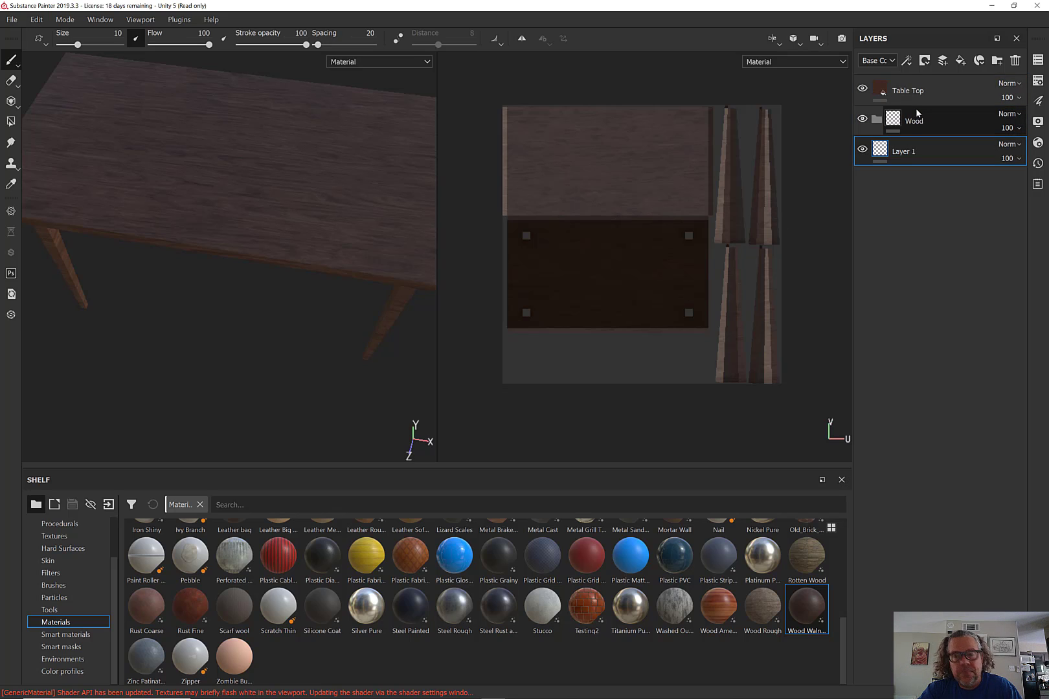
pyautogui.hotkey('ctrl', 'z')
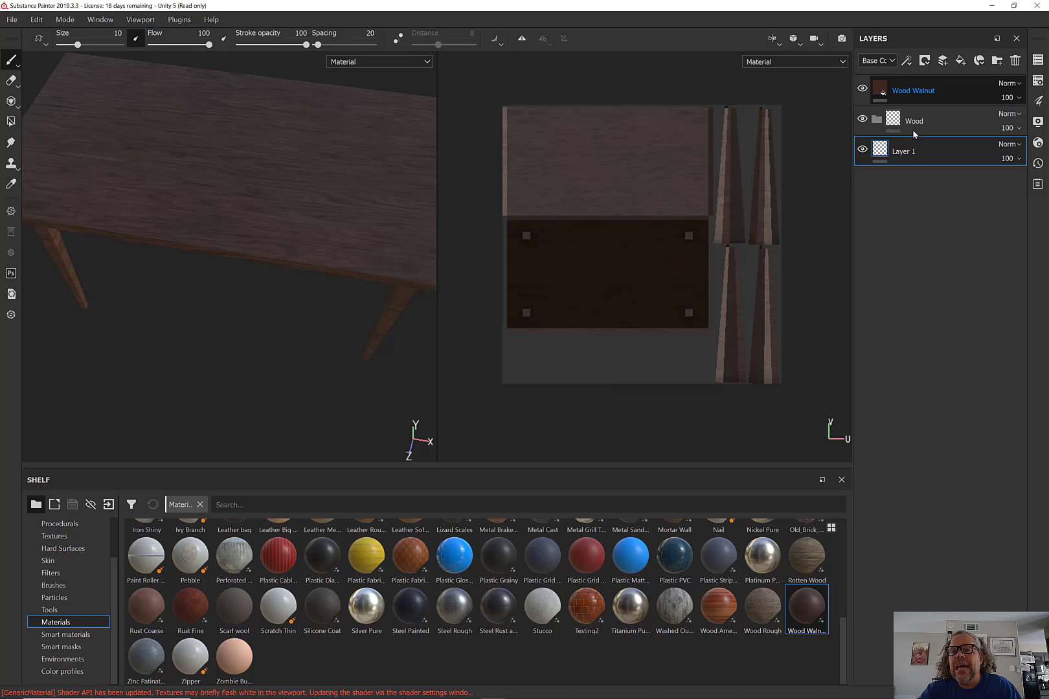
# Move the Wood Walnut layer into the Wood folder and rename that folder as Table Top
pyautogui.moveTo(913, 91)
pyautogui.mouseDown()
pyautogui.moveTo(917, 129)
pyautogui.moveTo(914, 96)
pyautogui.mouseUp()
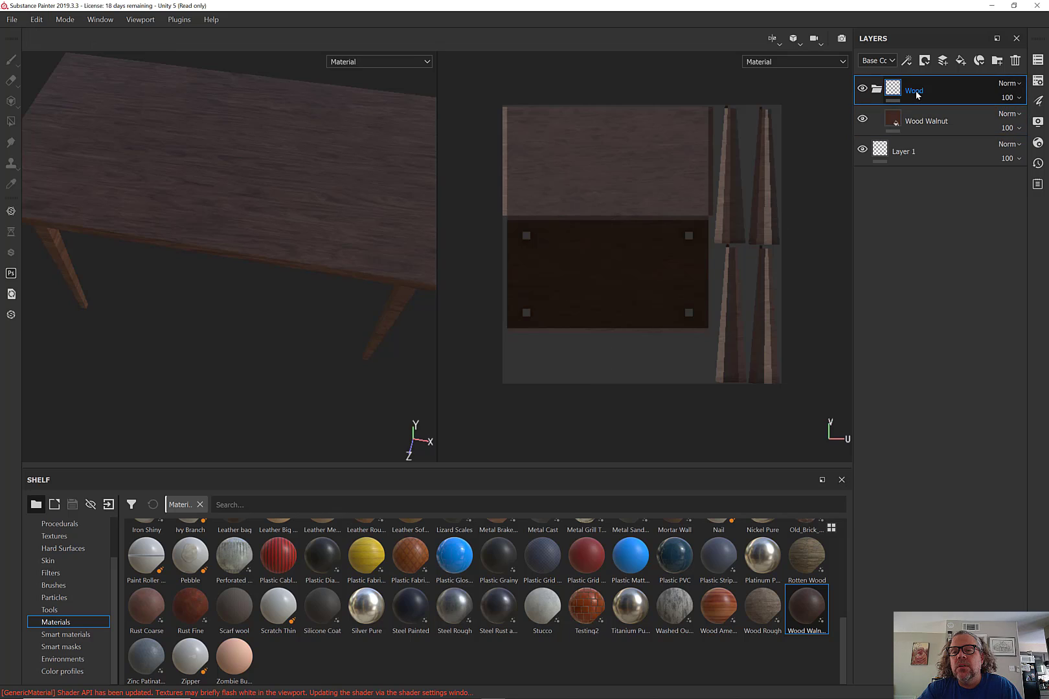
pyautogui.rightClick(914, 92)
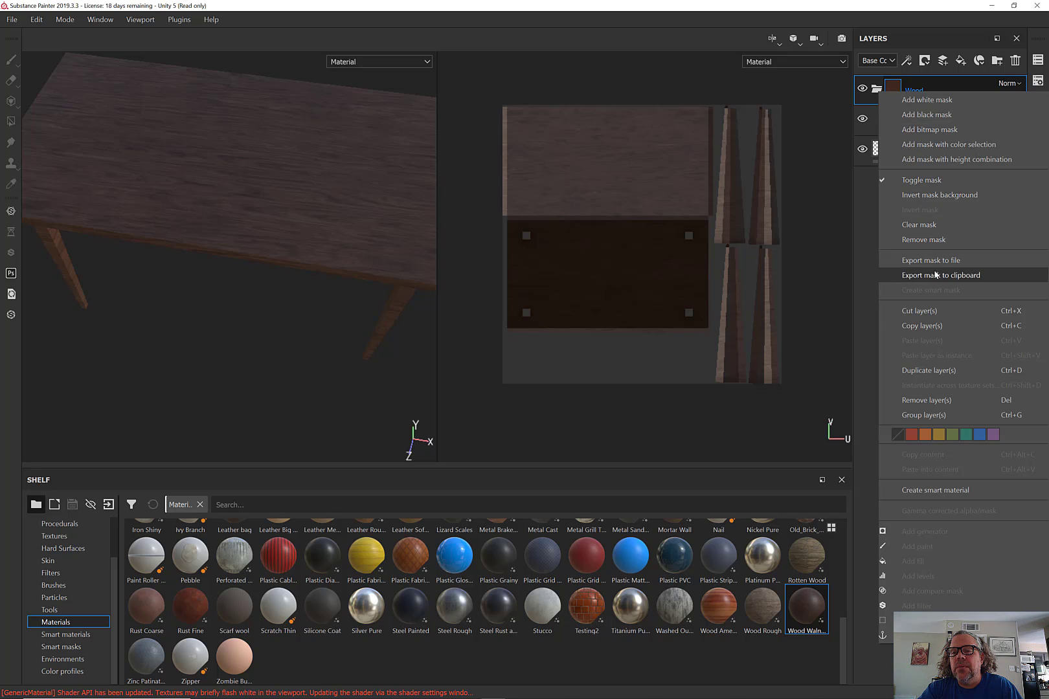
pyautogui.click(909, 490)
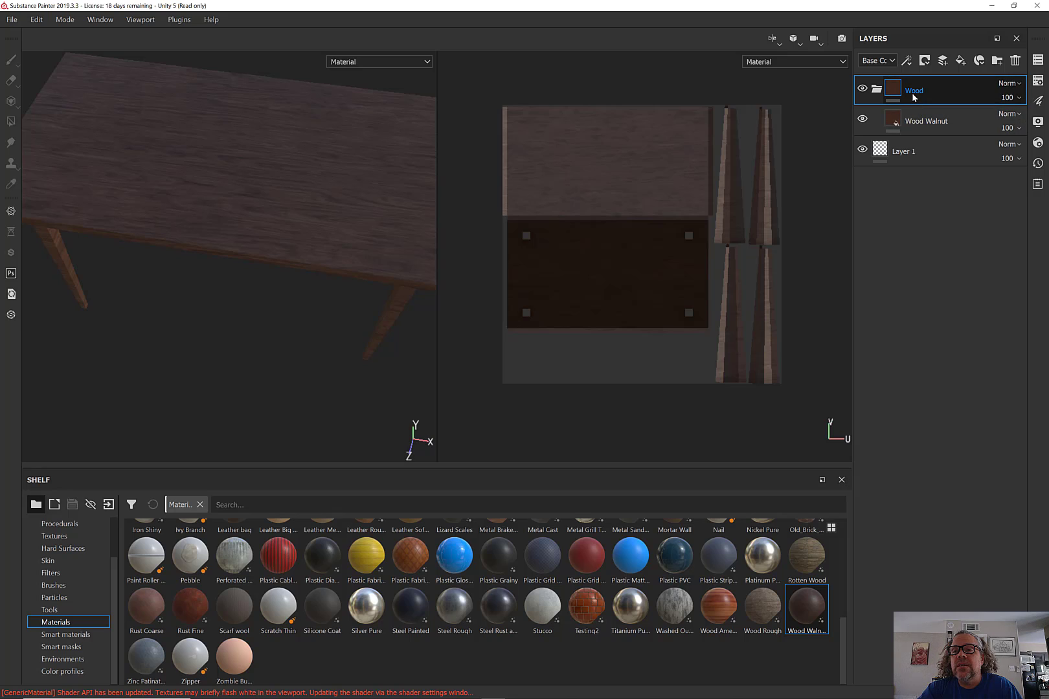
pyautogui.write('Ta')
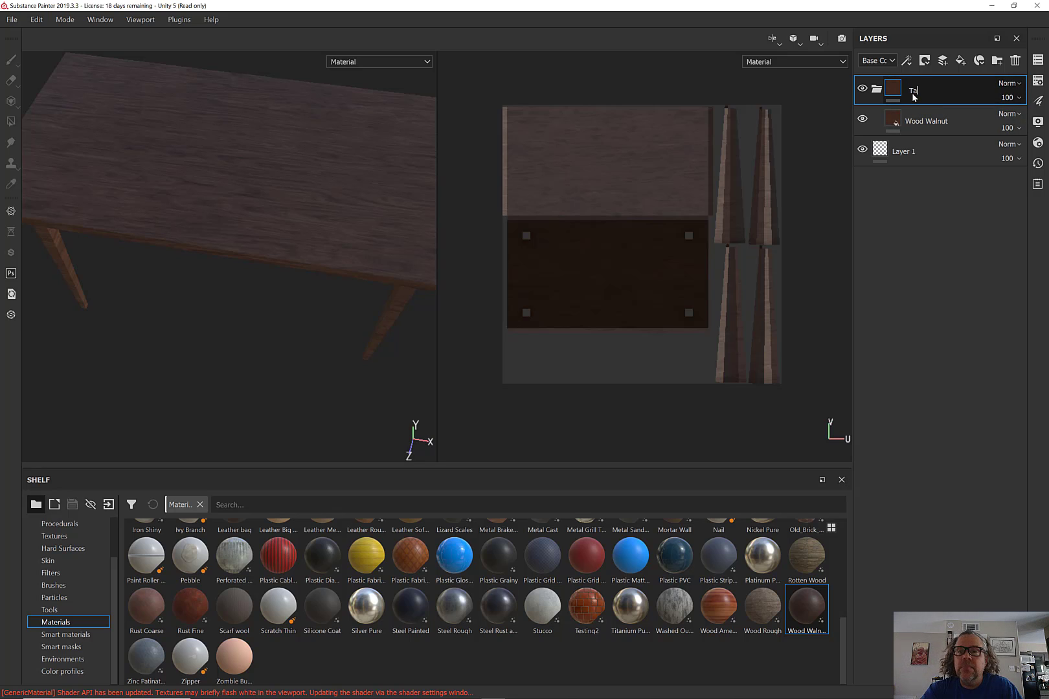
pyautogui.write('ble To')
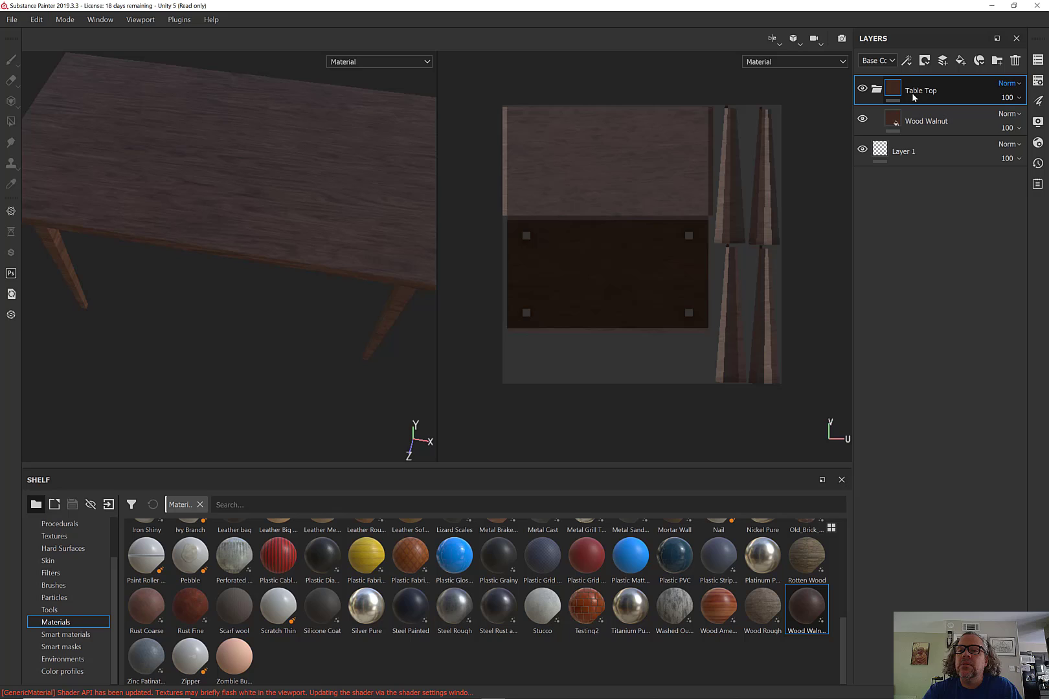
pyautogui.write('p')
pyautogui.press('Return')
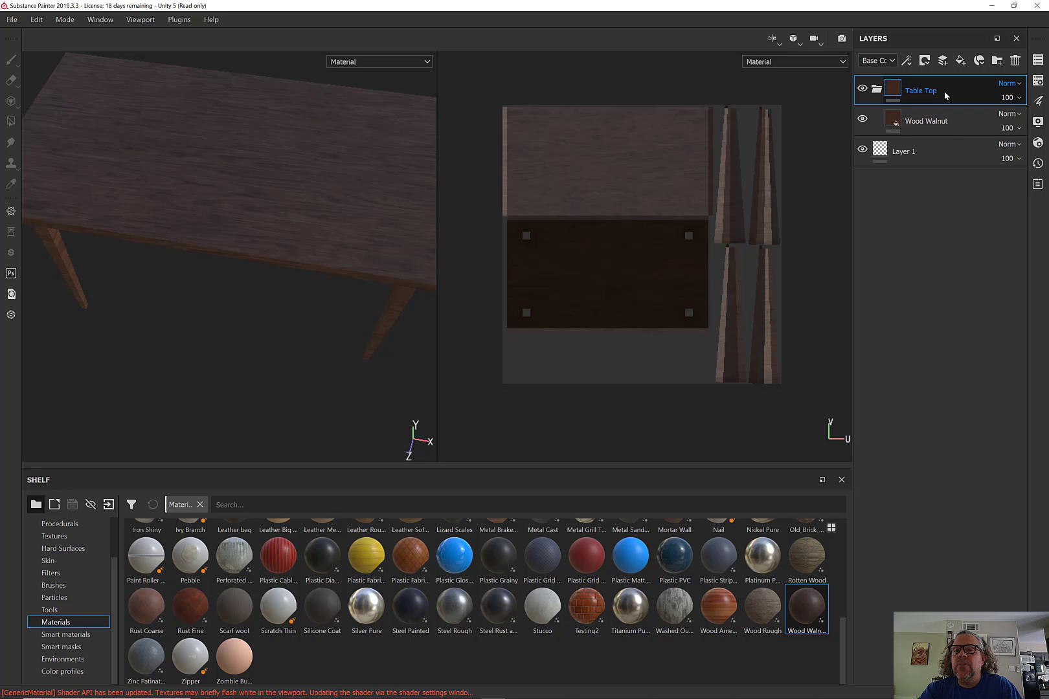
# Duplicate the Table Top folder and rename the copy as Table Legs
pyautogui.rightClick(944, 91)
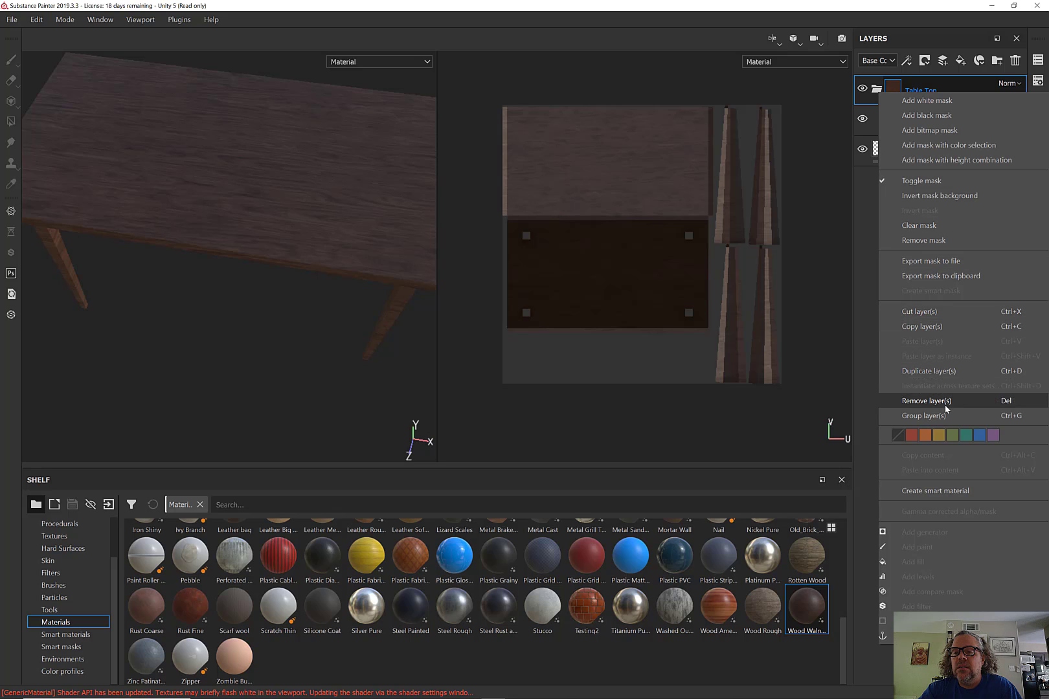
pyautogui.click(941, 371)
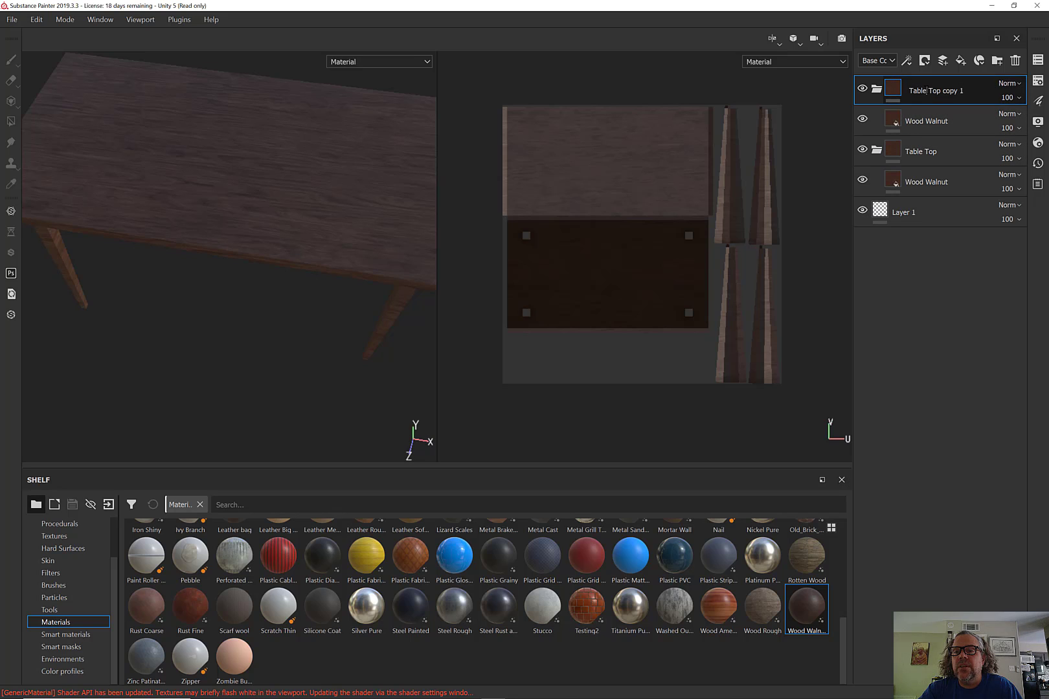
pyautogui.moveTo(929, 90); pyautogui.dragTo(964, 91)
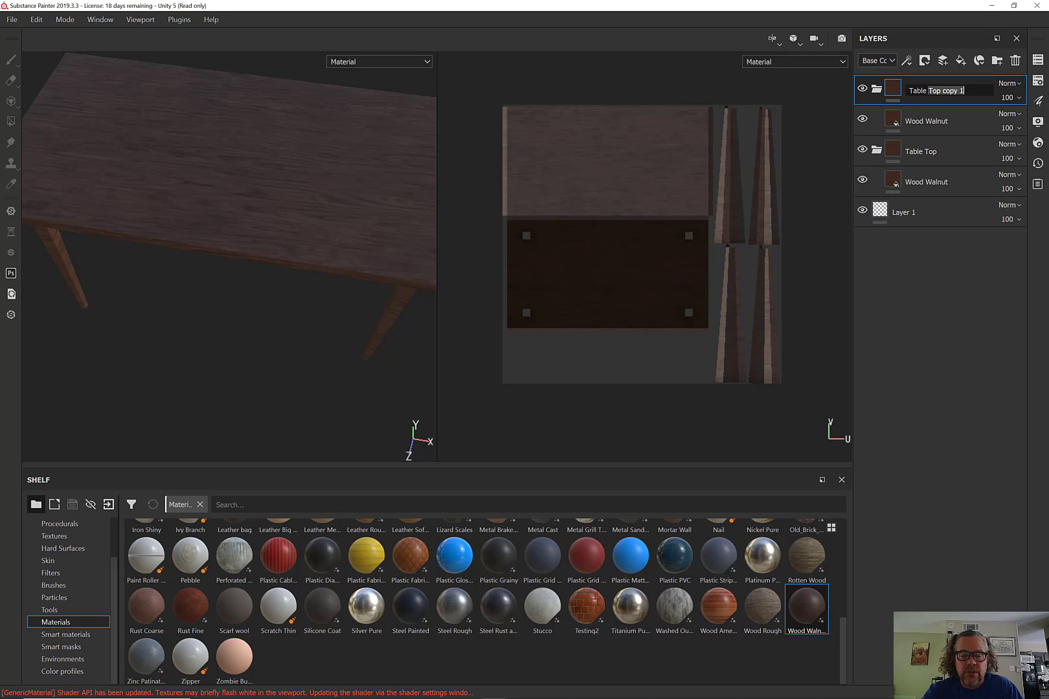
pyautogui.write('Legs')
pyautogui.press('Return')
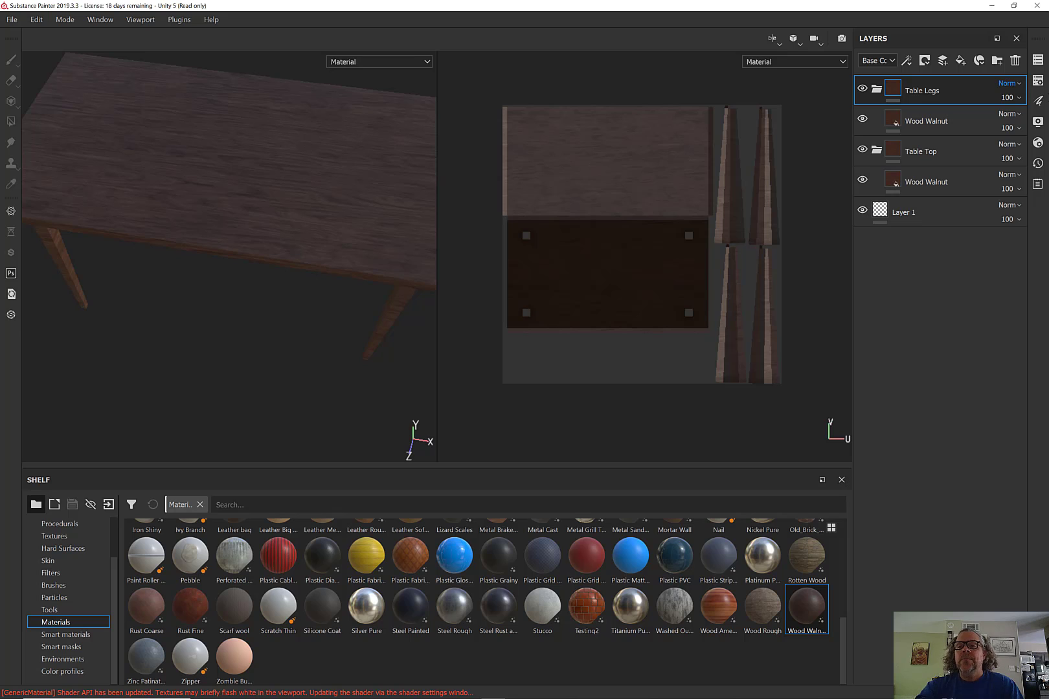
# Rotate the projection of the Wood Walnut layer in the Table Legs folder about 90 degrees in the UV view
pyautogui.click(914, 118)
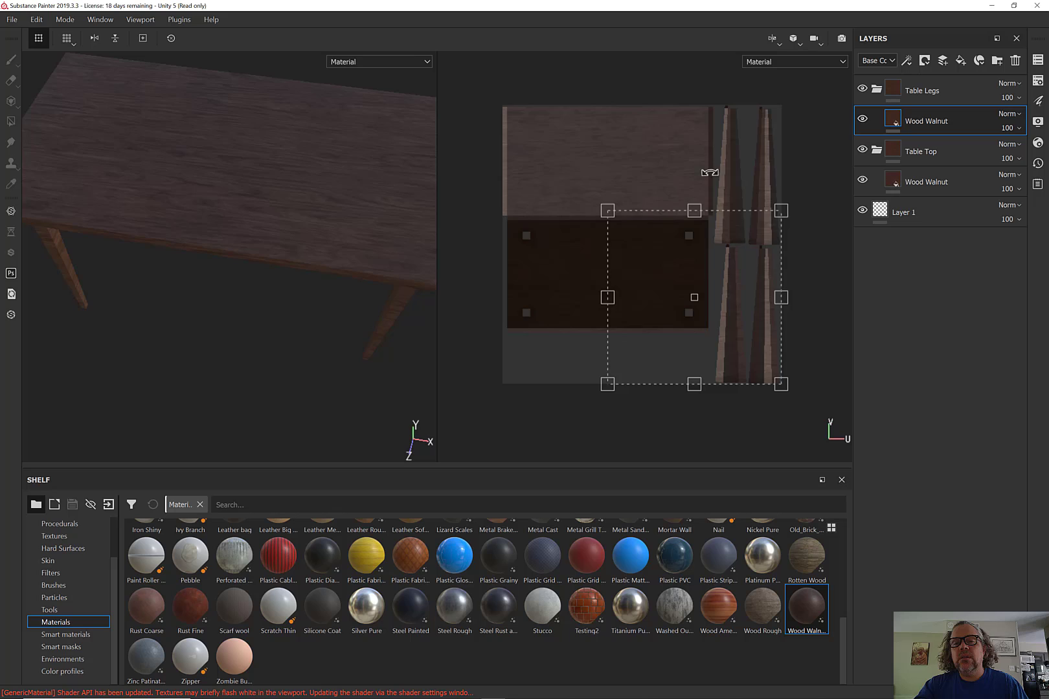
pyautogui.moveTo(710, 172); pyautogui.dragTo(802, 242)
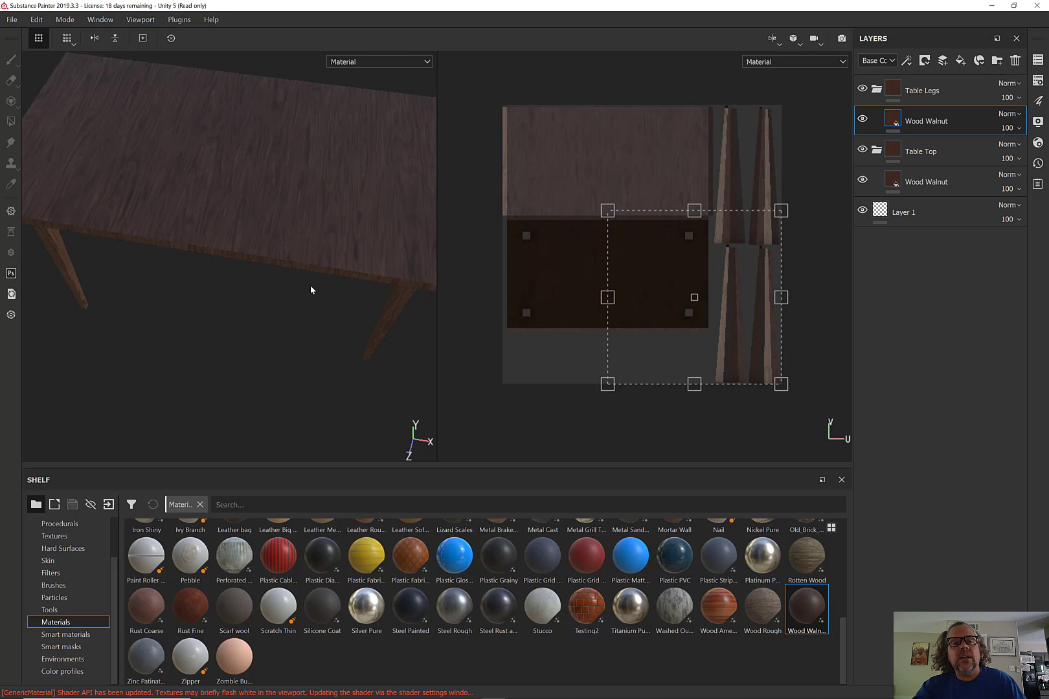
# Examine the wood grain direction on the table's top, edges and legs from several angles
pyautogui.keyDown('alt'); pyautogui.moveTo(243, 272); pyautogui.dragTo(171, 269); pyautogui.keyUp('alt')
pyautogui.keyDown('alt'); pyautogui.moveTo(171, 270); pyautogui.dragTo(215, 296, button='middle'); pyautogui.keyUp('alt')
pyautogui.keyDown('alt'); pyautogui.moveTo(215, 296); pyautogui.dragTo(187, 274); pyautogui.keyUp('alt')
pyautogui.scroll(3, 181, 269)
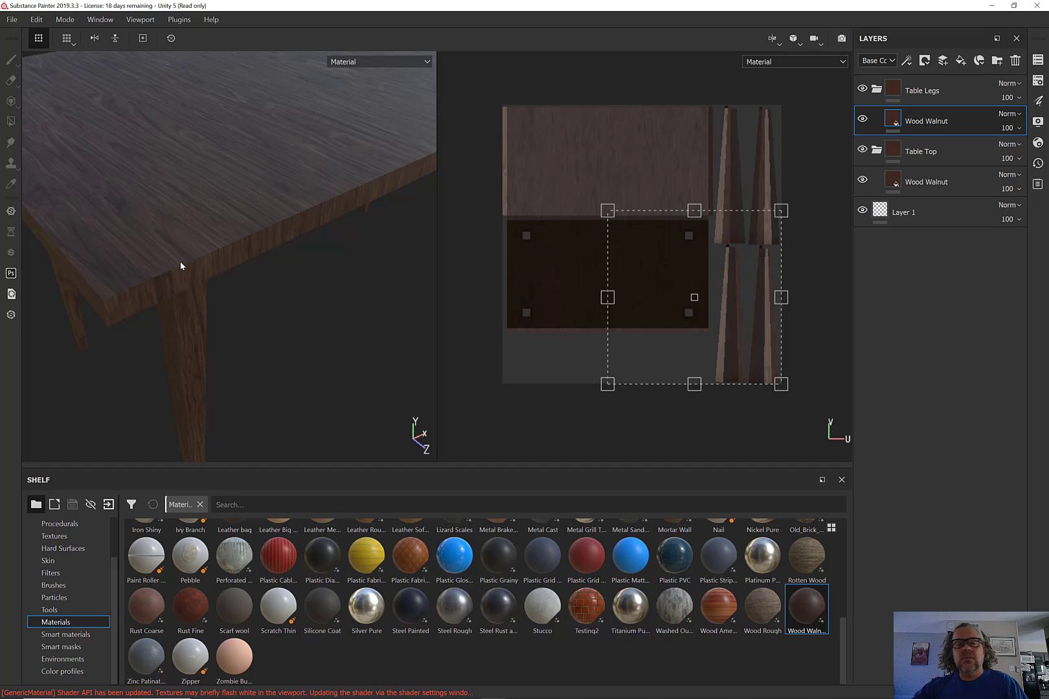
pyautogui.keyDown('alt'); pyautogui.moveTo(307, 251); pyautogui.dragTo(140, 244); pyautogui.keyUp('alt')
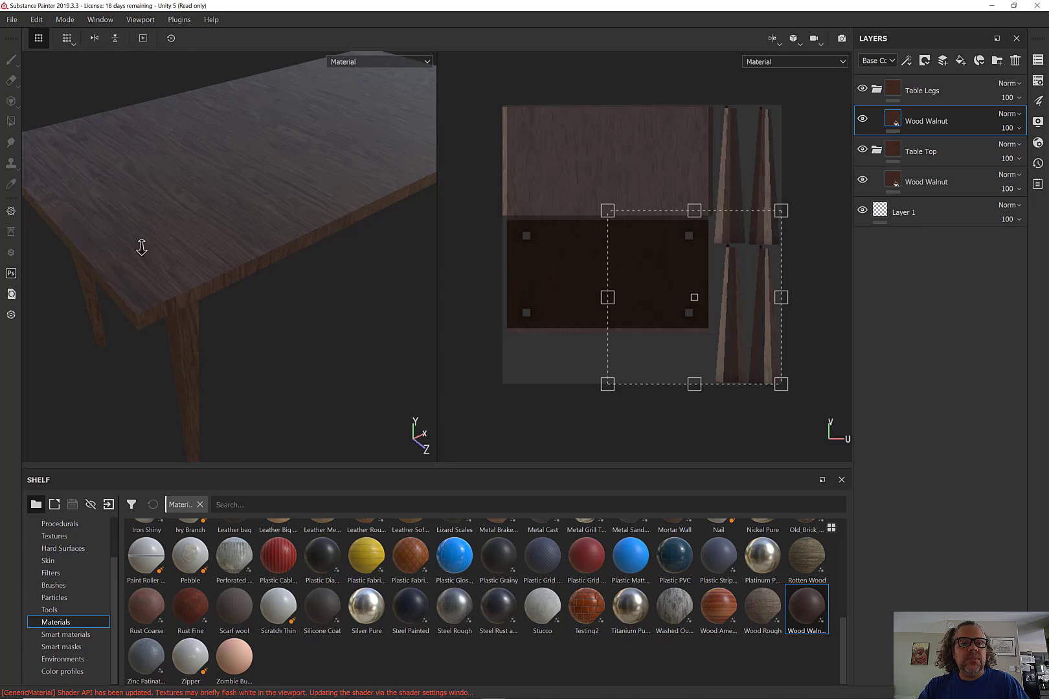
pyautogui.keyDown('alt'); pyautogui.moveTo(140, 244); pyautogui.dragTo(296, 234, button='middle'); pyautogui.keyUp('alt')
pyautogui.keyDown('alt'); pyautogui.moveTo(296, 234); pyautogui.dragTo(266, 226); pyautogui.keyUp('alt')
pyautogui.keyDown('alt'); pyautogui.moveTo(265, 226); pyautogui.dragTo(308, 247, button='middle'); pyautogui.keyUp('alt')
pyautogui.keyDown('alt'); pyautogui.moveTo(308, 247); pyautogui.dragTo(304, 201, button='right'); pyautogui.keyUp('alt')
pyautogui.keyDown('alt'); pyautogui.moveTo(305, 201); pyautogui.dragTo(522, 145); pyautogui.keyUp('alt')
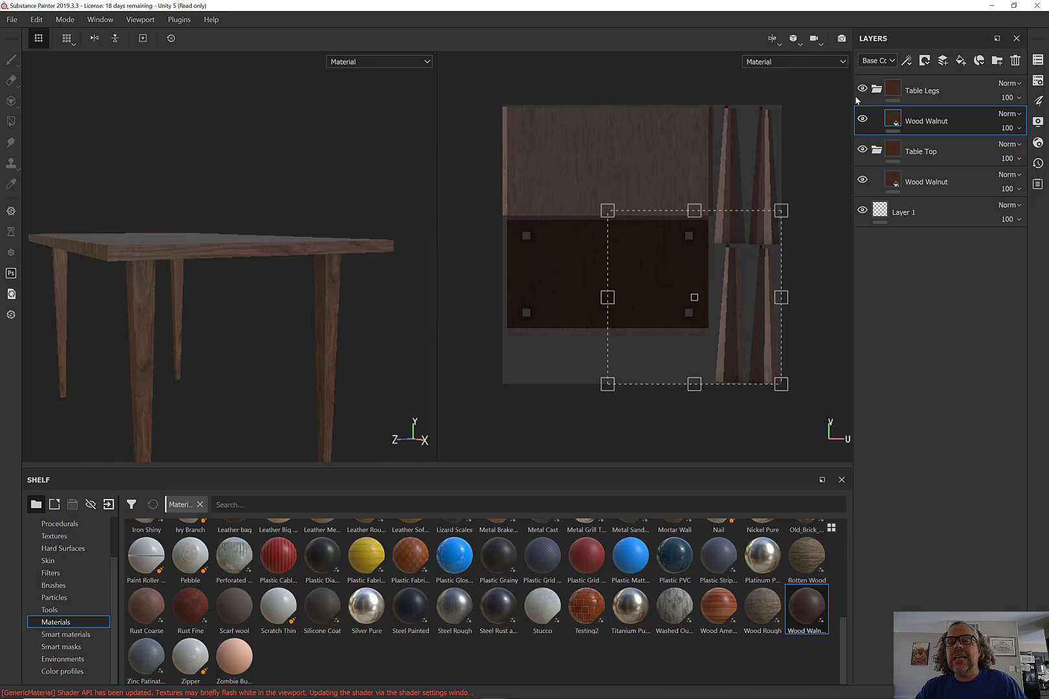
# Collapse the Table Legs and Table Top folders in the layer stack
pyautogui.click(875, 91)
pyautogui.click(948, 121)
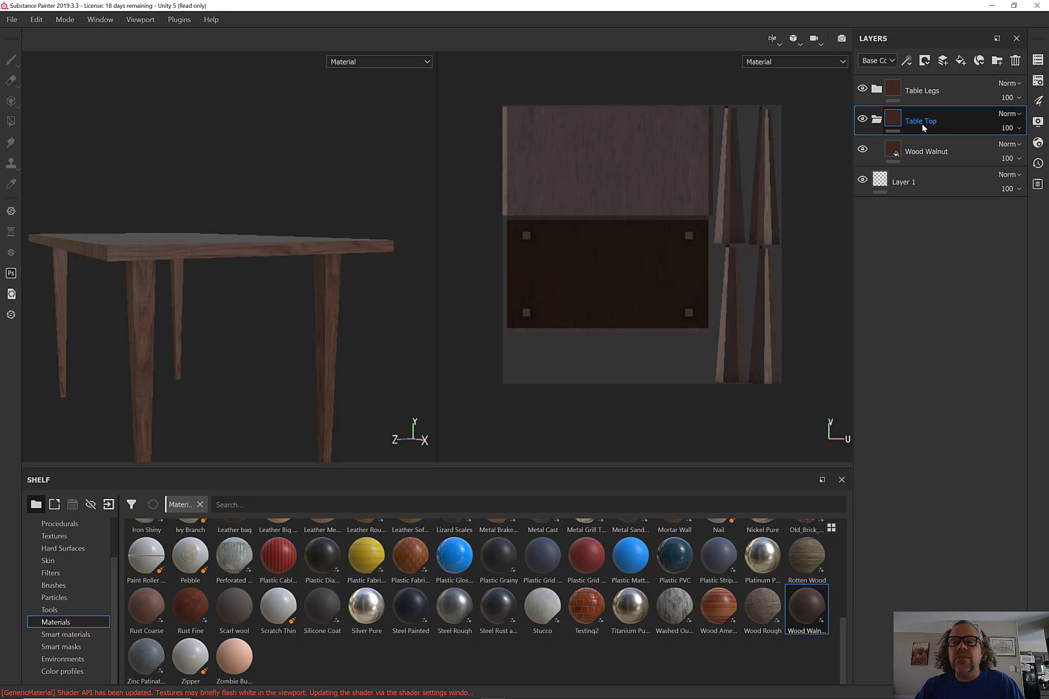
pyautogui.click(875, 121)
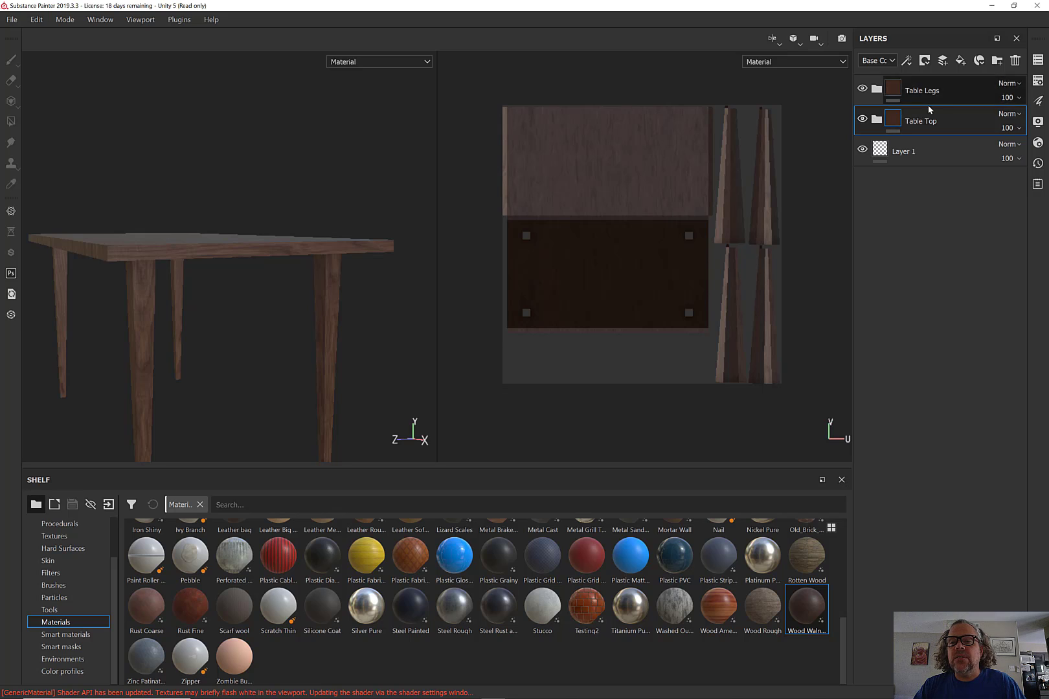
# Add a black mask to the Table Top folder and hide the Table Legs folder
pyautogui.click(925, 61)
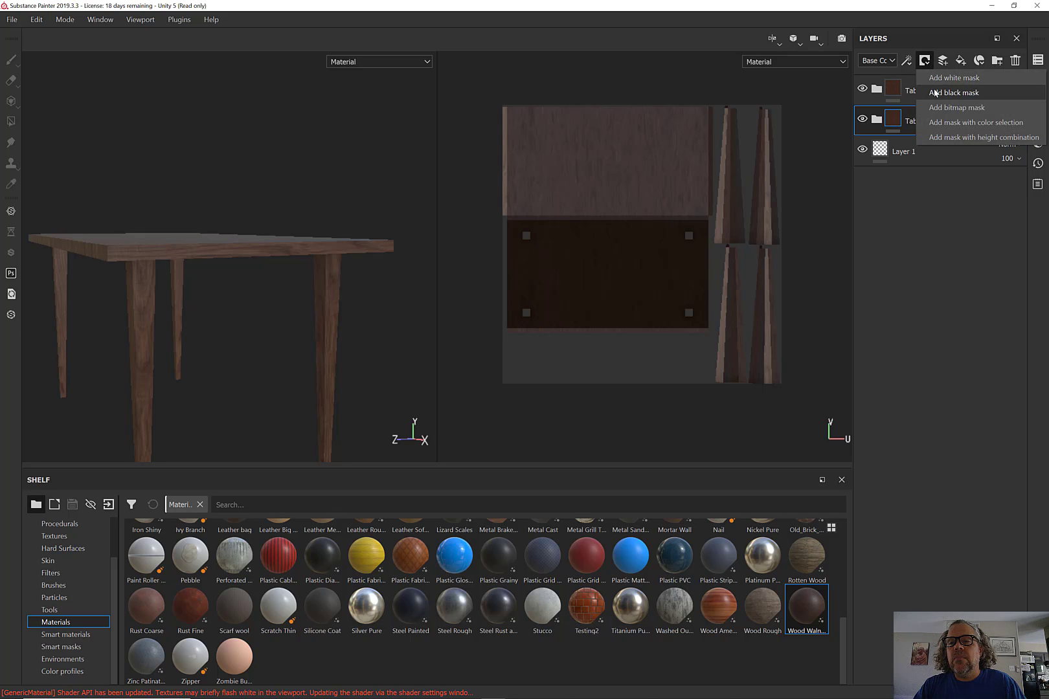
pyautogui.click(935, 93)
pyautogui.click(862, 88)
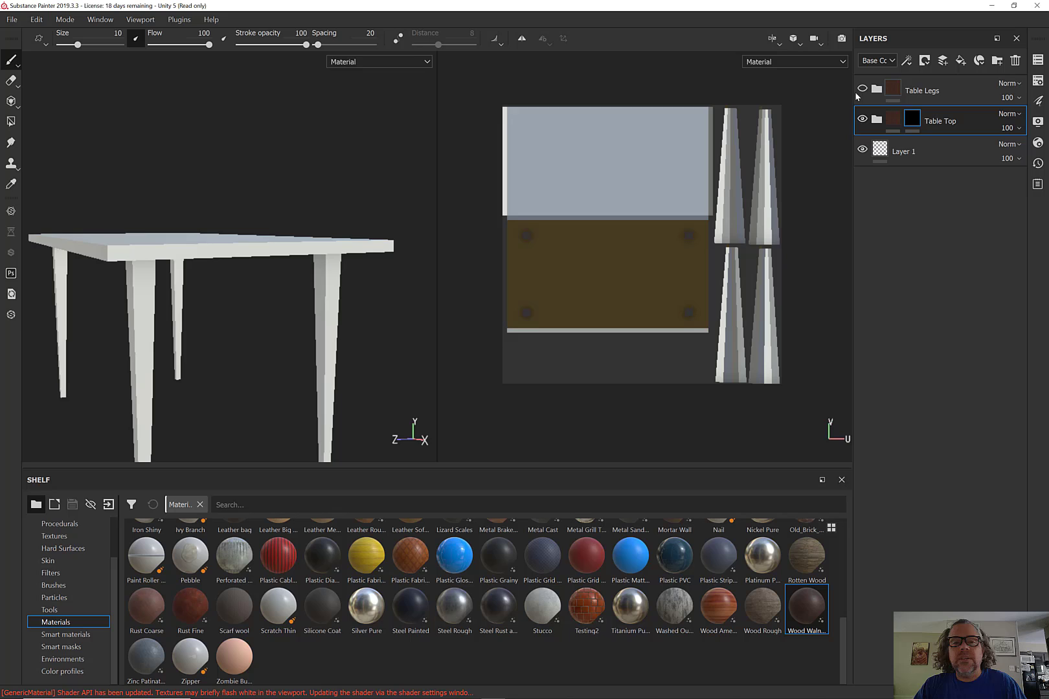
# Fill the table top's UV islands with white in the Table Top mask using Polygon Fill, leaving out the legs
pyautogui.keyDown('alt'); pyautogui.moveTo(172, 225); pyautogui.dragTo(335, 230); pyautogui.keyUp('alt')
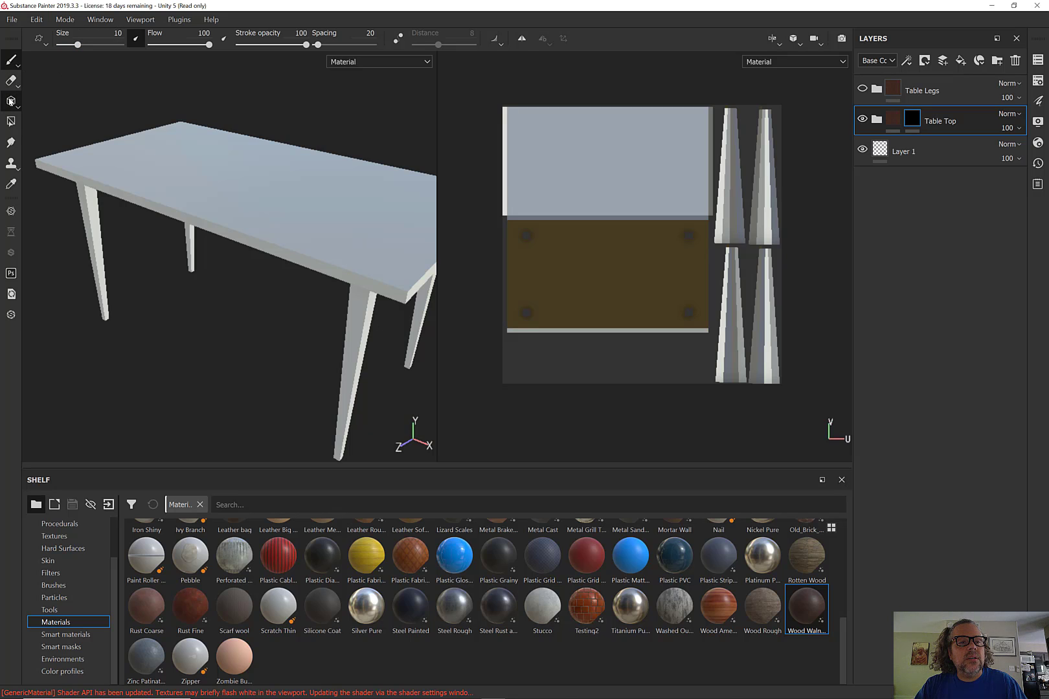
pyautogui.click(11, 121)
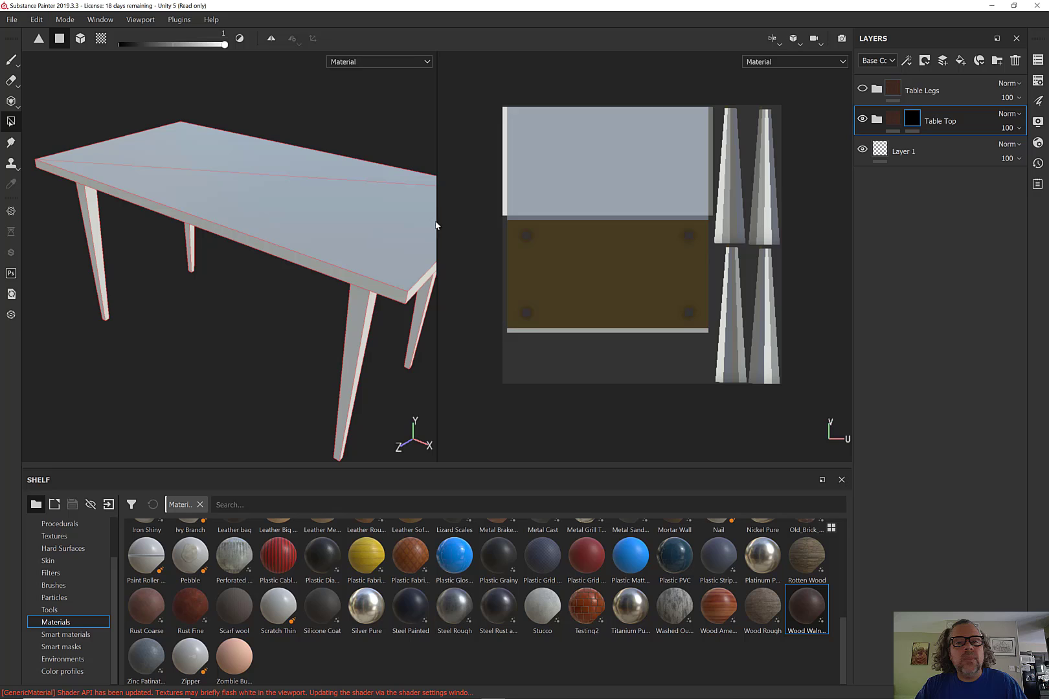
pyautogui.moveTo(480, 95); pyautogui.dragTo(711, 337)
pyautogui.keyDown('alt'); pyautogui.moveTo(671, 299); pyautogui.dragTo(391, 235, button='right'); pyautogui.keyUp('alt')
pyautogui.keyDown('alt'); pyautogui.moveTo(391, 235); pyautogui.dragTo(272, 221); pyautogui.keyUp('alt')
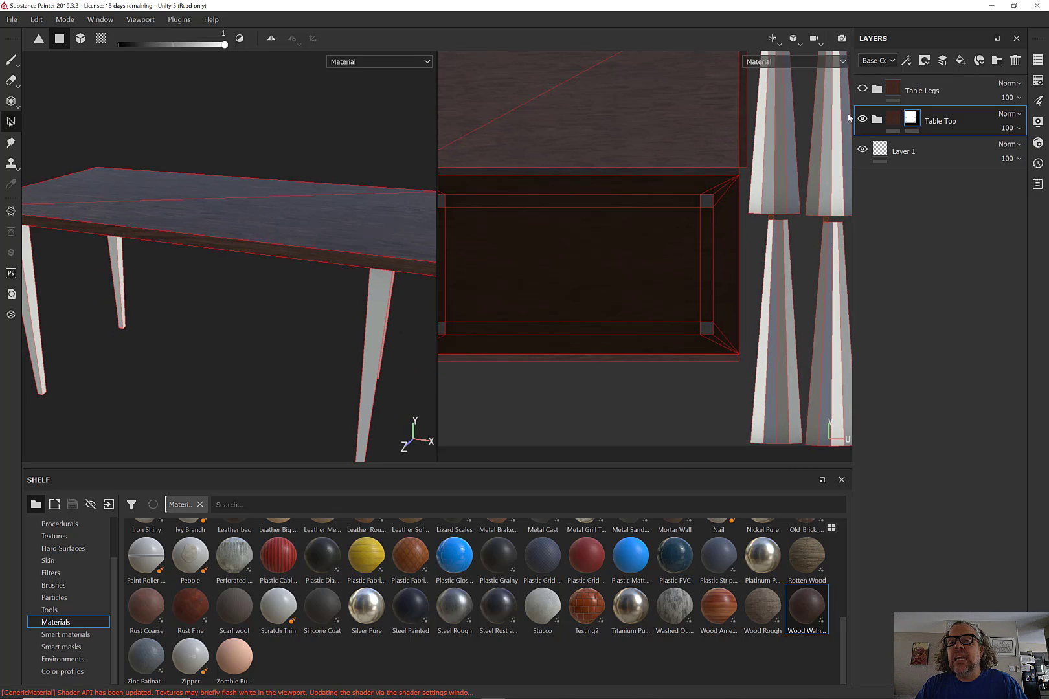
# Display the Table Top folder's mask and check its coverage on the table and UV layout, comparing it with the material
pyautogui.keyDown('alt'); pyautogui.click(911, 117); pyautogui.keyUp('alt')
pyautogui.rightClick(911, 117)
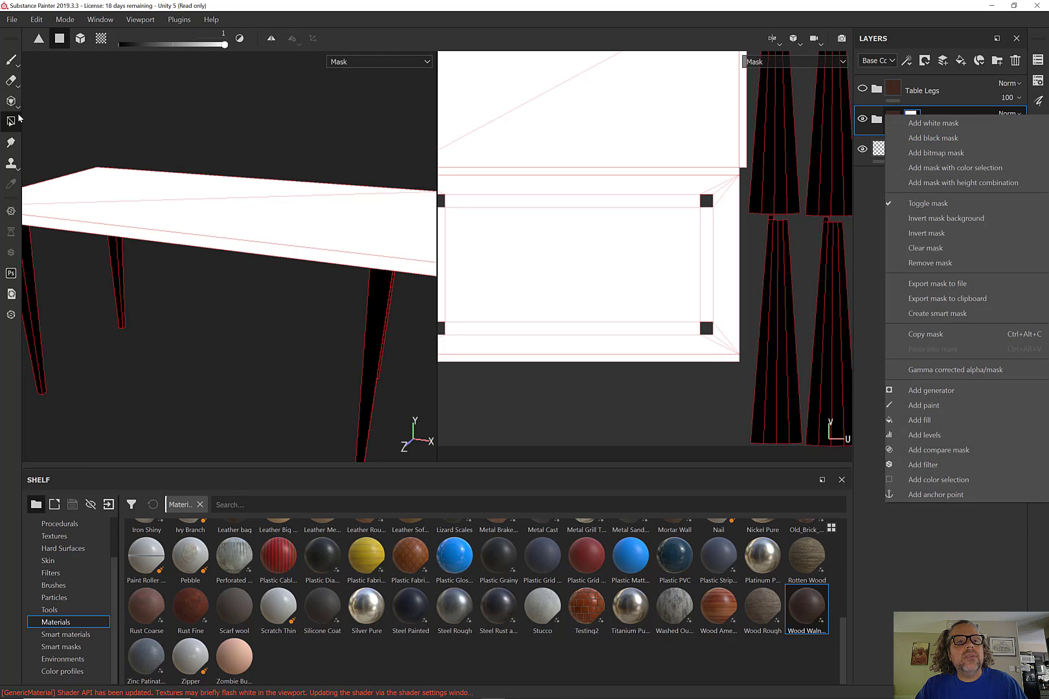
pyautogui.keyDown('alt'); pyautogui.moveTo(595, 164); pyautogui.dragTo(506, 206, button='right'); pyautogui.keyUp('alt')
pyautogui.keyDown('alt'); pyautogui.moveTo(506, 206); pyautogui.dragTo(695, 220, button='middle'); pyautogui.keyUp('alt')
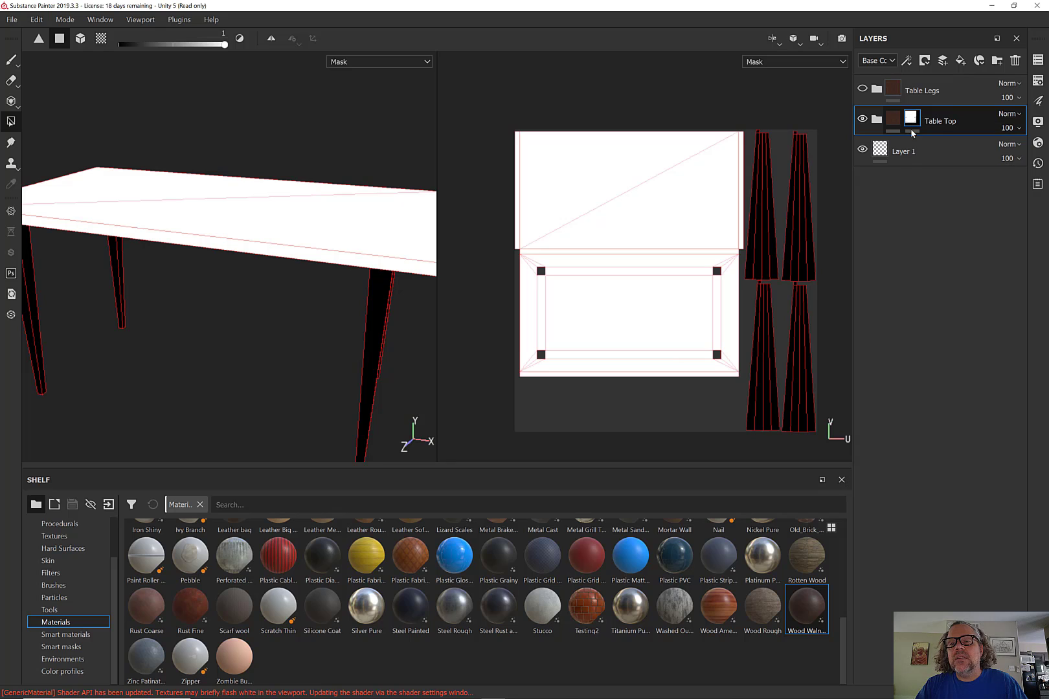
pyautogui.moveTo(909, 119); pyautogui.dragTo(897, 123)
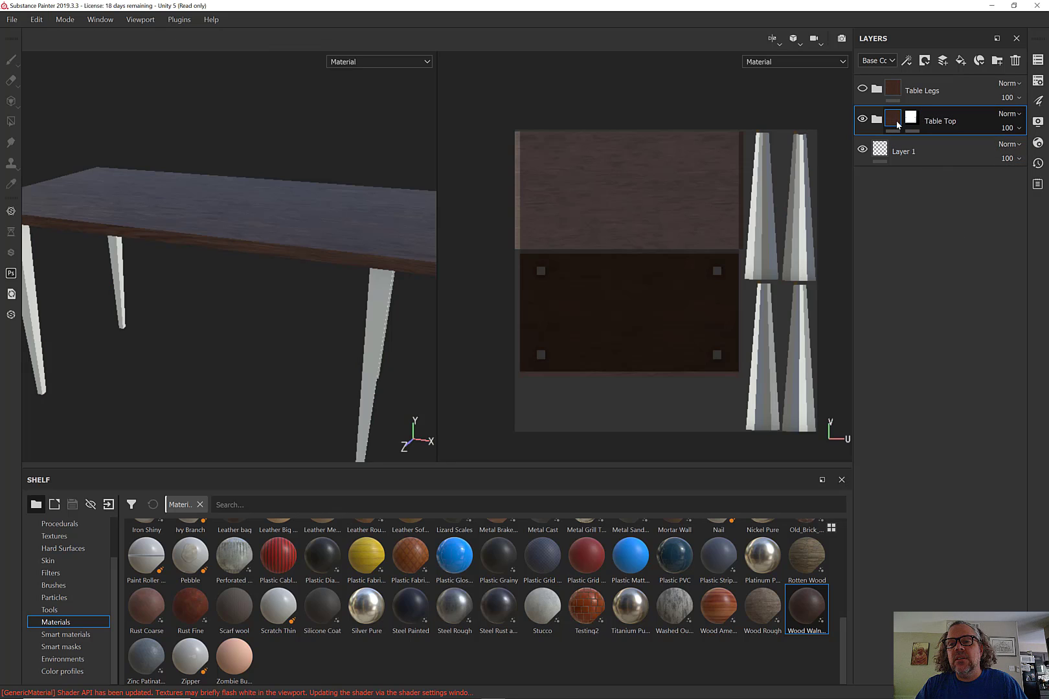
pyautogui.click(911, 122)
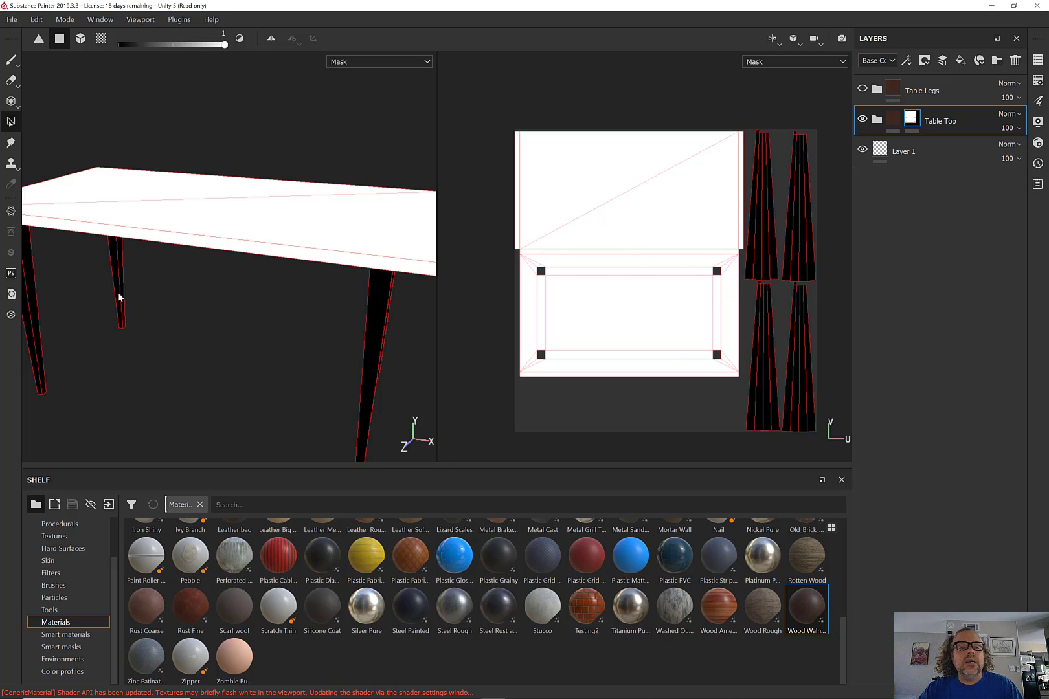
pyautogui.keyDown('alt'); pyautogui.moveTo(117, 297); pyautogui.dragTo(347, 225); pyautogui.keyUp('alt')
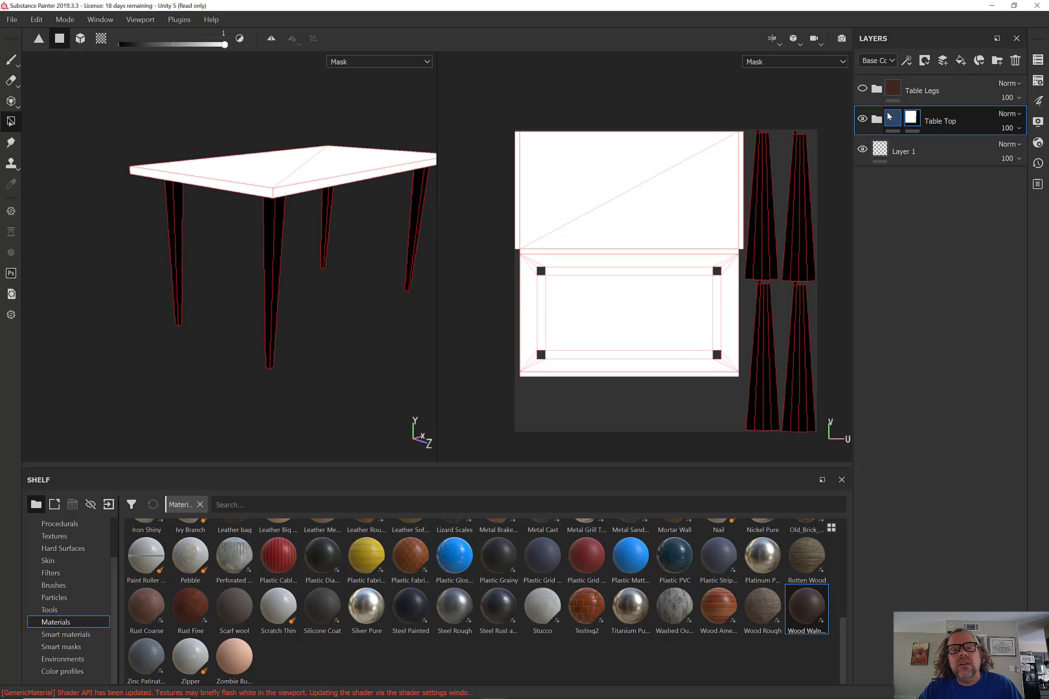
# Return to the material view, show the Table Legs folder and add a black mask to it
pyautogui.click(892, 119)
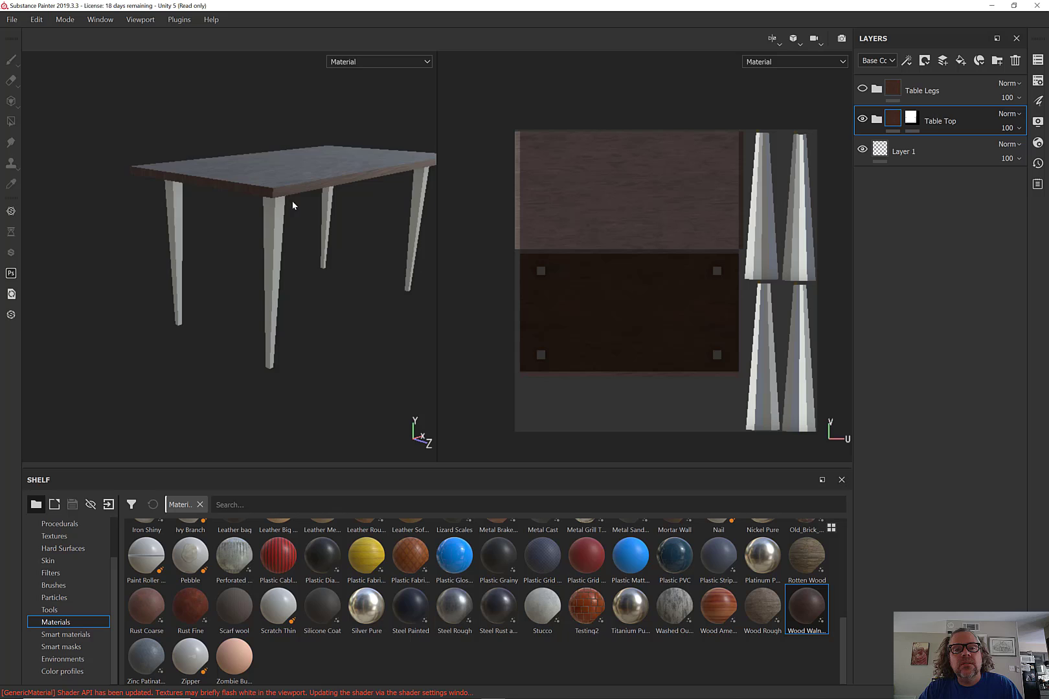
pyautogui.moveTo(292, 201)
pyautogui.keyDown('alt'); pyautogui.mouseDown()
pyautogui.moveTo(297, 320)
pyautogui.moveTo(279, 354)
pyautogui.moveTo(252, 314)
pyautogui.moveTo(159, 305)
pyautogui.moveTo(298, 304)
pyautogui.moveTo(122, 281)
pyautogui.moveTo(283, 298)
pyautogui.moveTo(197, 178)
pyautogui.moveTo(208, 171)
pyautogui.moveTo(290, 253)
pyautogui.moveTo(243, 287)
pyautogui.moveTo(303, 208)
pyautogui.mouseUp(); pyautogui.keyUp('alt')
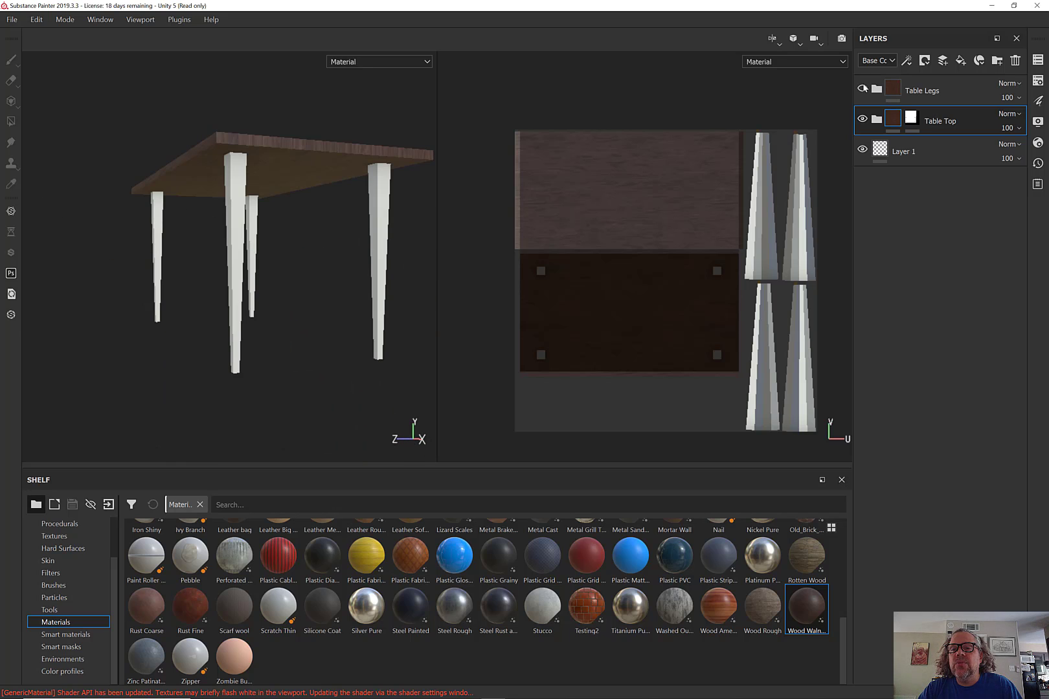
pyautogui.click(863, 87)
pyautogui.click(956, 87)
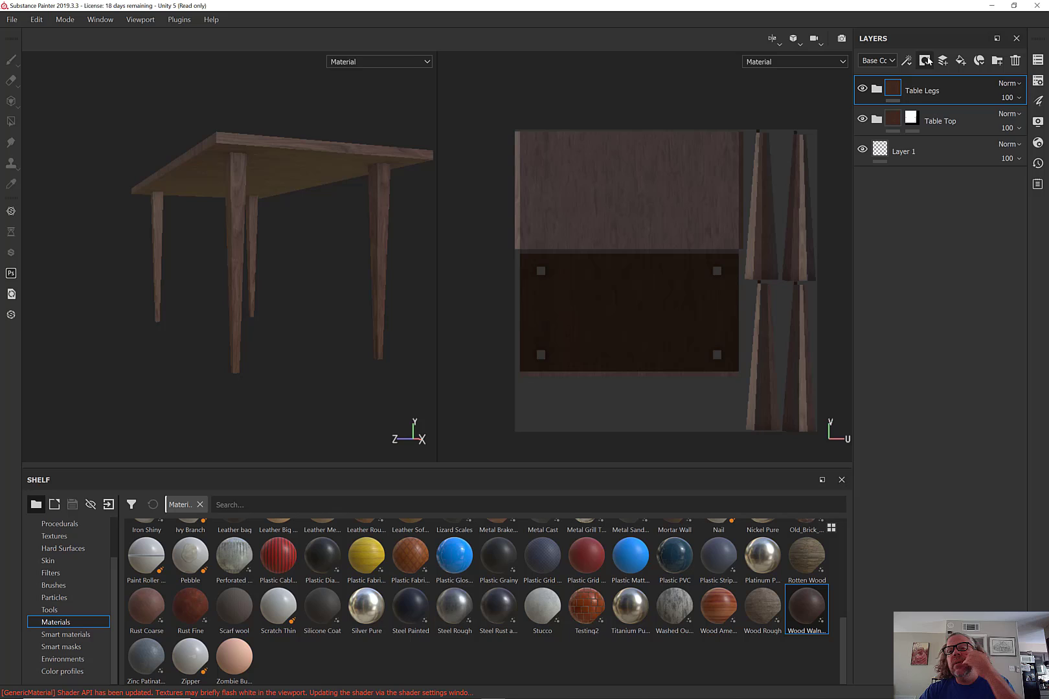
pyautogui.click(928, 61)
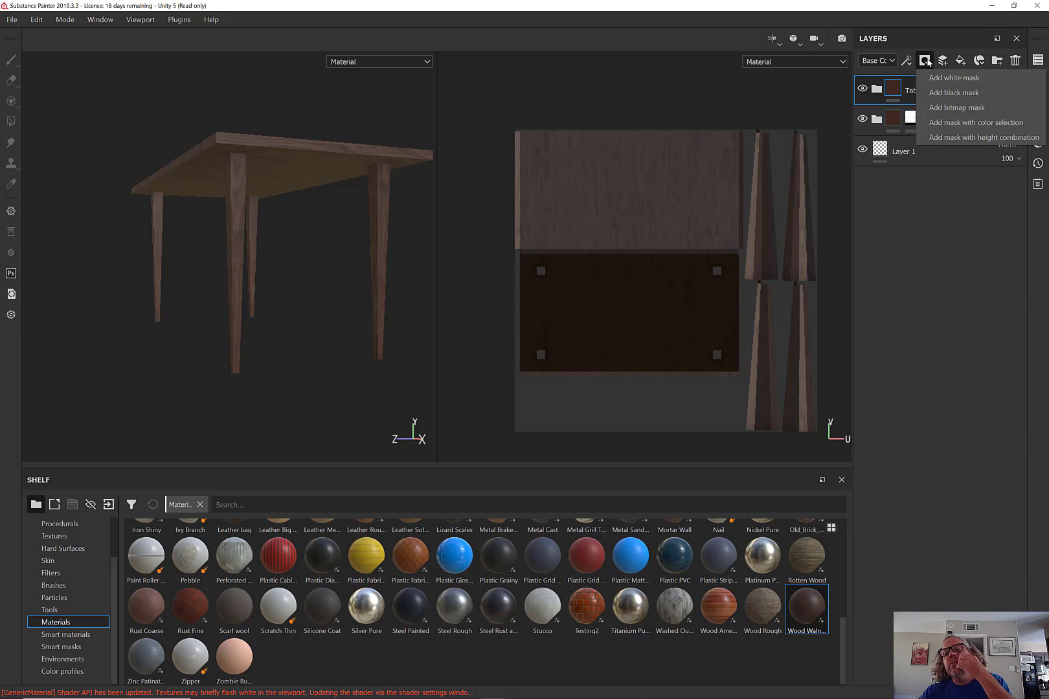
pyautogui.click(949, 92)
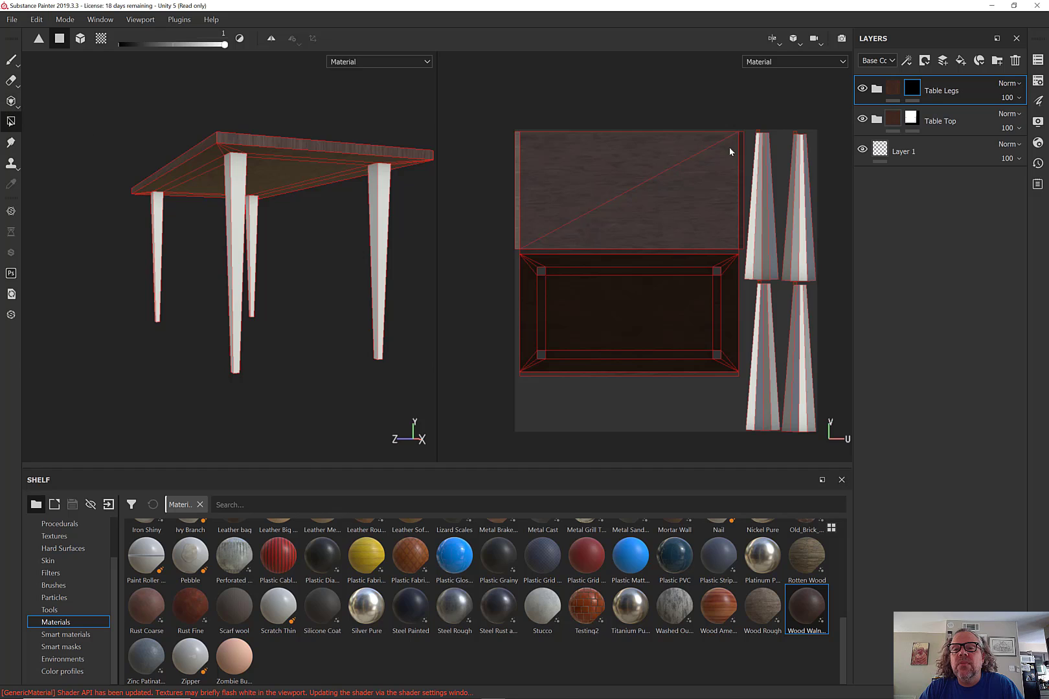
# Fill the UV islands of all four legs with white in the Table Legs mask using Polygon Fill
pyautogui.moveTo(752, 132); pyautogui.dragTo(886, 423)
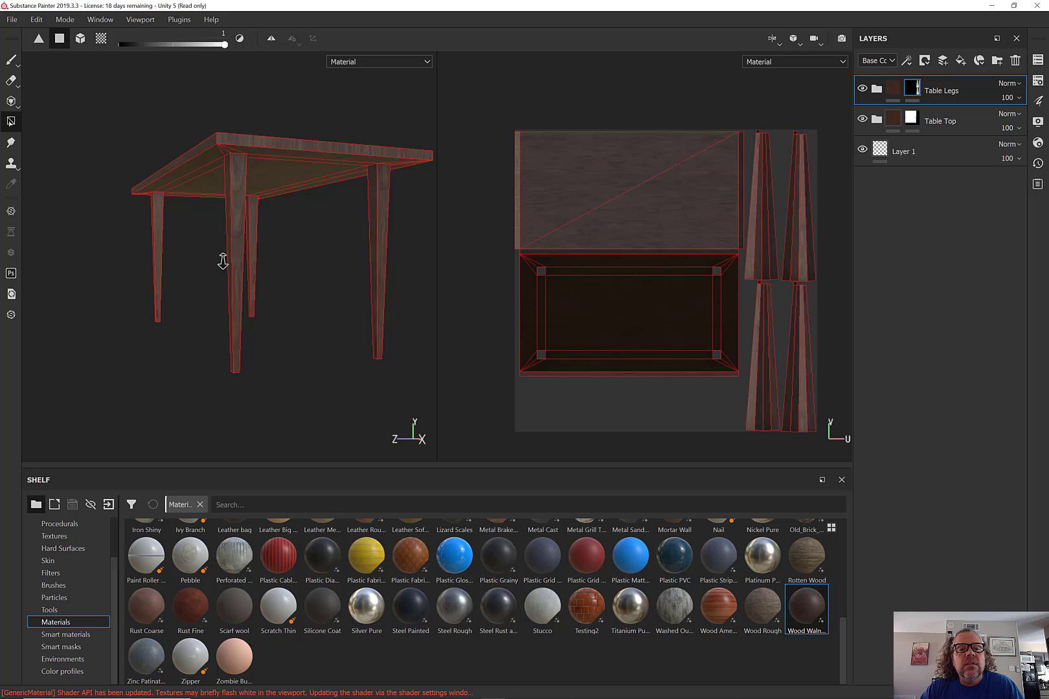
pyautogui.keyDown('alt'); pyautogui.moveTo(223, 261); pyautogui.dragTo(168, 235, button='right'); pyautogui.keyUp('alt')
pyautogui.keyDown('alt'); pyautogui.moveTo(168, 235); pyautogui.dragTo(182, 297); pyautogui.keyUp('alt')
pyautogui.keyDown('alt'); pyautogui.moveTo(182, 298); pyautogui.dragTo(293, 258, button='middle'); pyautogui.keyUp('alt')
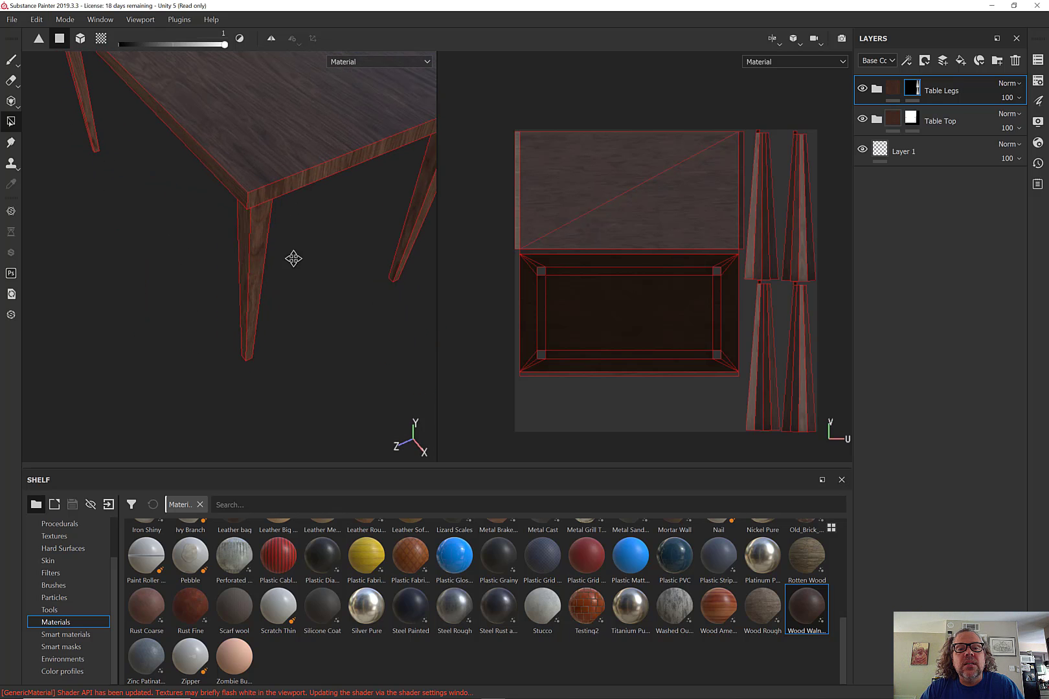
pyautogui.press('f')
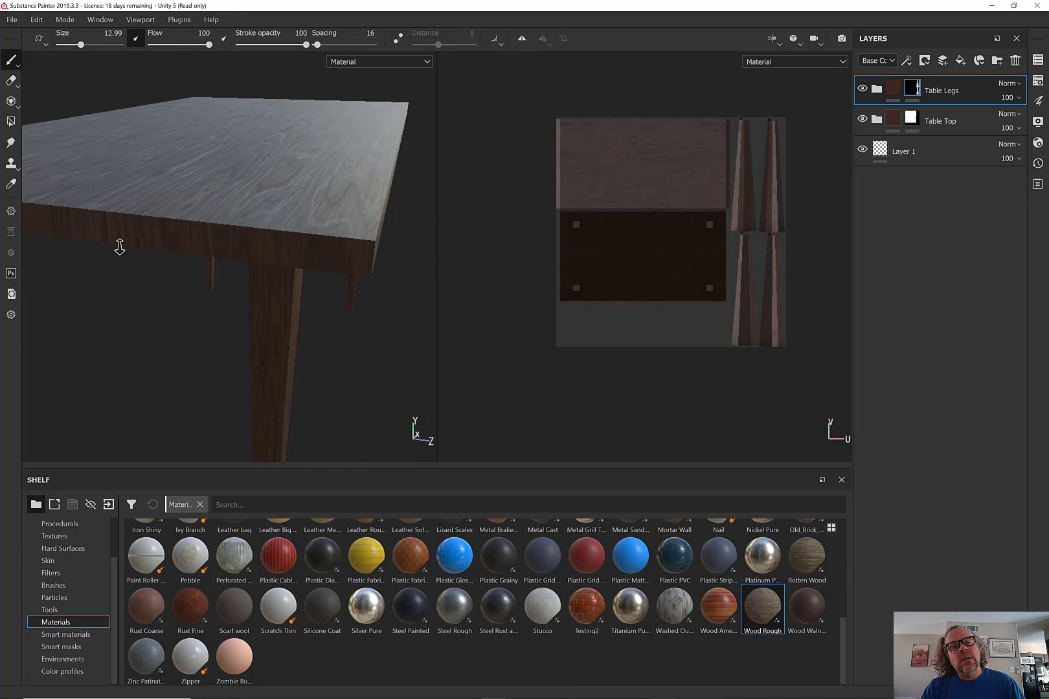
# Examine the wood grain on the table top and legs, toggling the visibility of both folders to compare them
pyautogui.keyDown('alt'); pyautogui.moveTo(119, 247); pyautogui.dragTo(122, 272, button='right'); pyautogui.keyUp('alt')
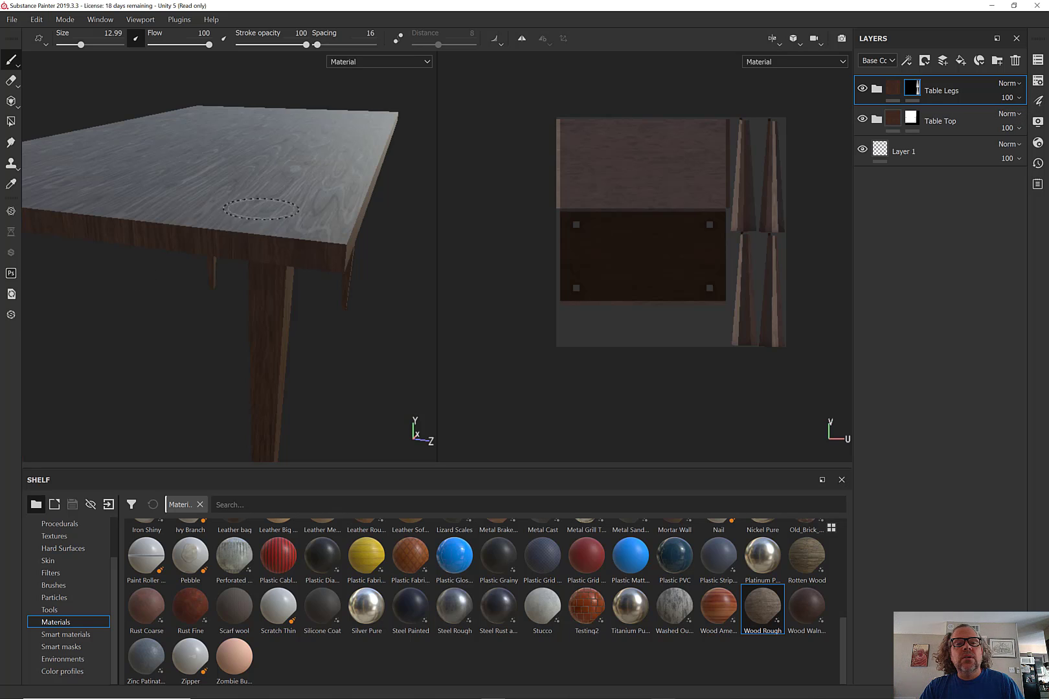
pyautogui.keyDown('alt'); pyautogui.moveTo(238, 209); pyautogui.dragTo(270, 184); pyautogui.keyUp('alt')
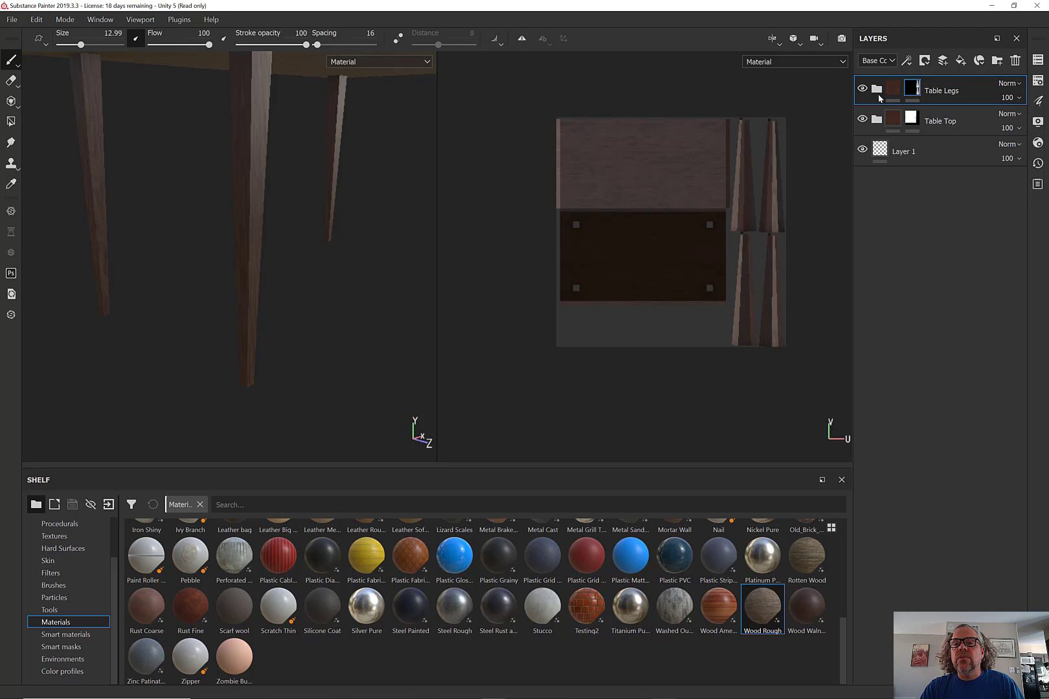
pyautogui.click(862, 88)
pyautogui.click(862, 89)
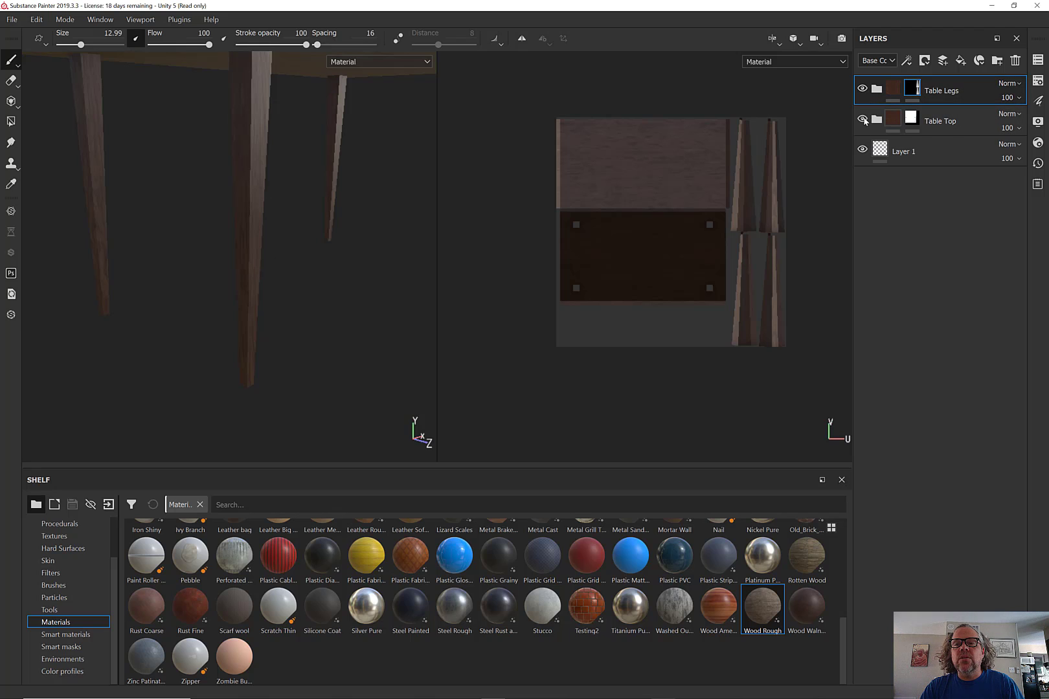
pyautogui.click(863, 120)
pyautogui.click(863, 120)
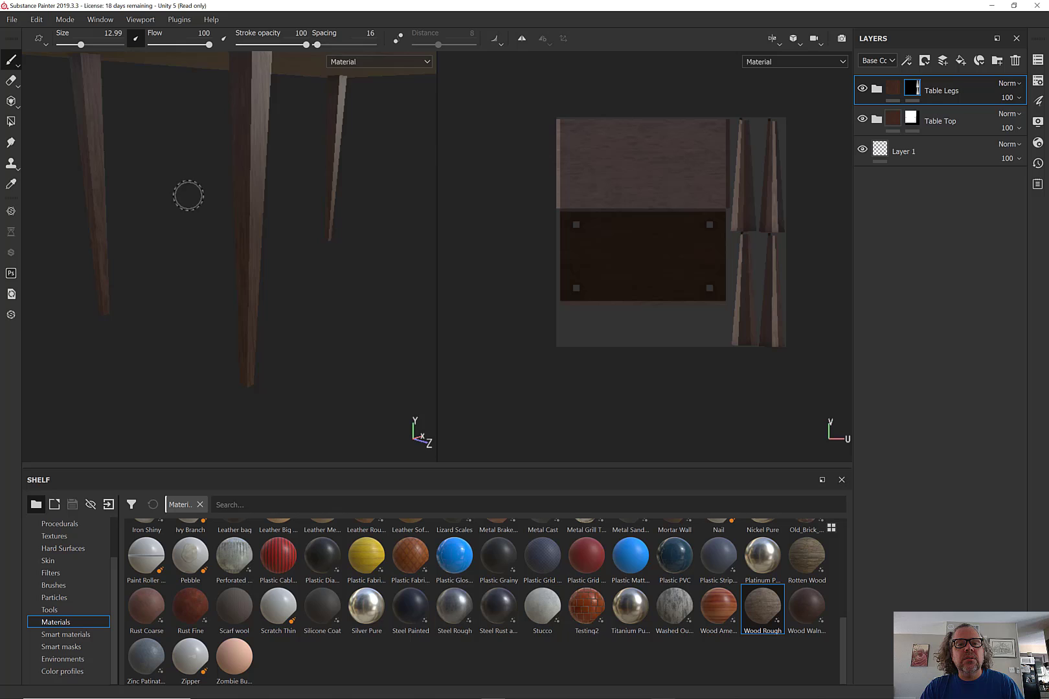
pyautogui.keyDown('alt'); pyautogui.moveTo(188, 194); pyautogui.dragTo(208, 316); pyautogui.keyUp('alt')
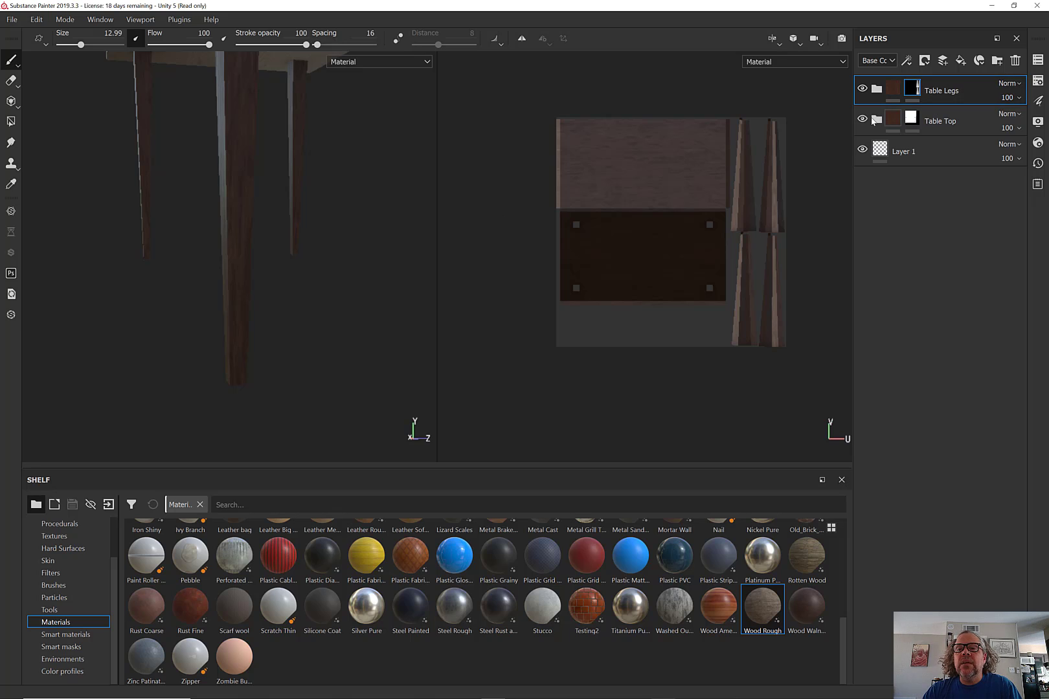
# Hide the Table Top folder and add the Wood Rough material below Wood Walnut in the Table Legs folder
pyautogui.click(862, 119)
pyautogui.keyDown('alt'); pyautogui.moveTo(327, 204); pyautogui.dragTo(229, 232); pyautogui.keyUp('alt')
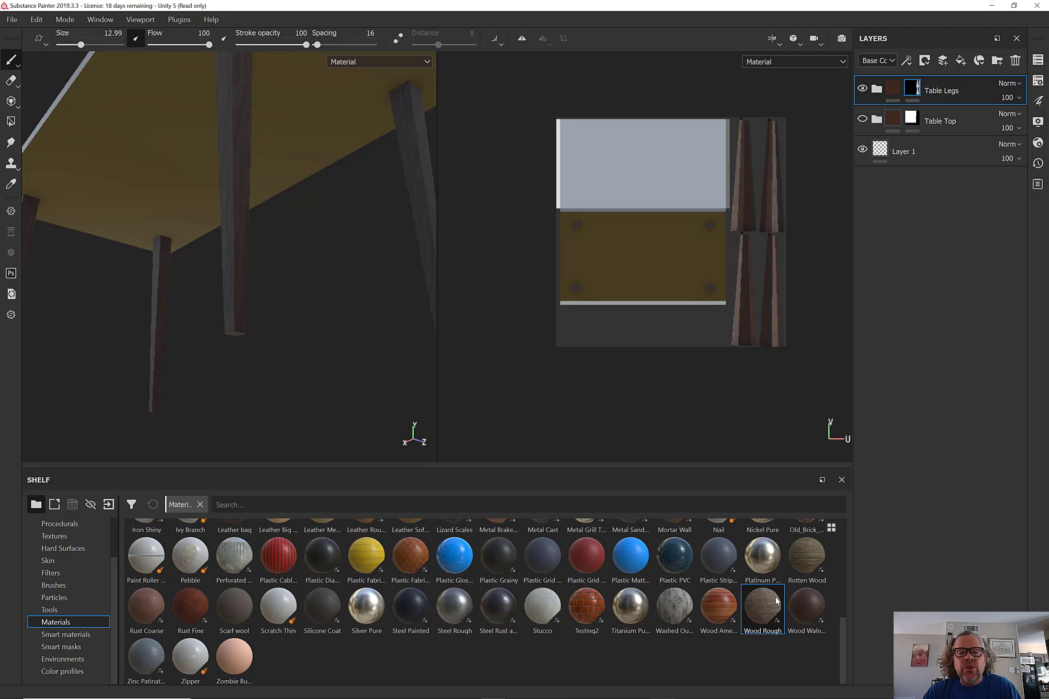
pyautogui.moveTo(776, 601); pyautogui.dragTo(960, 90)
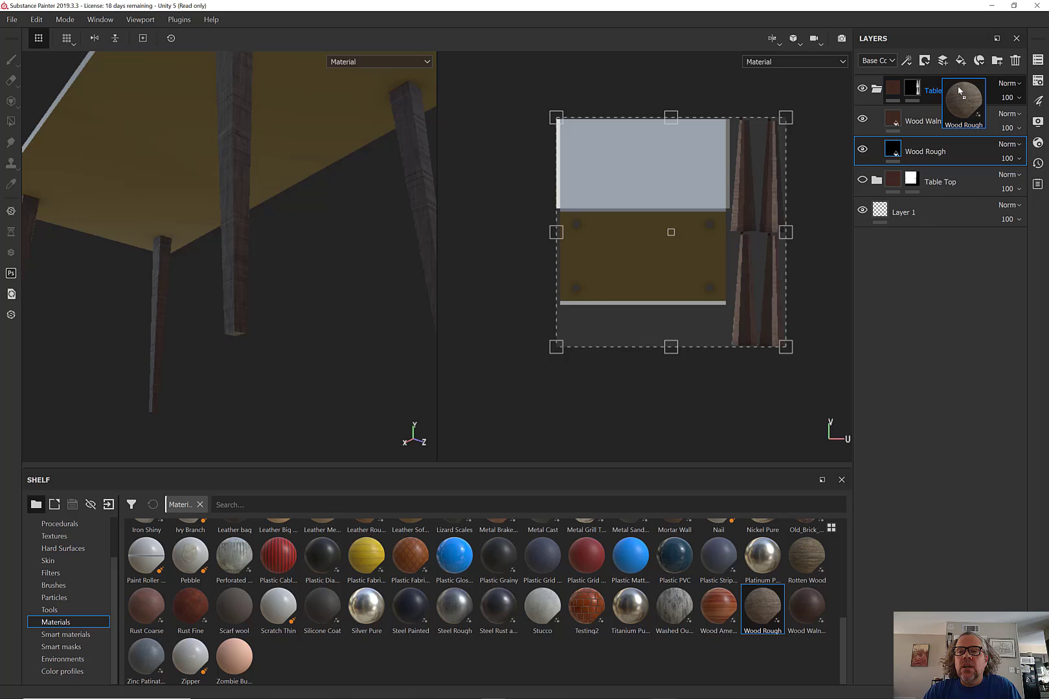
pyautogui.moveTo(959, 91); pyautogui.dragTo(958, 97)
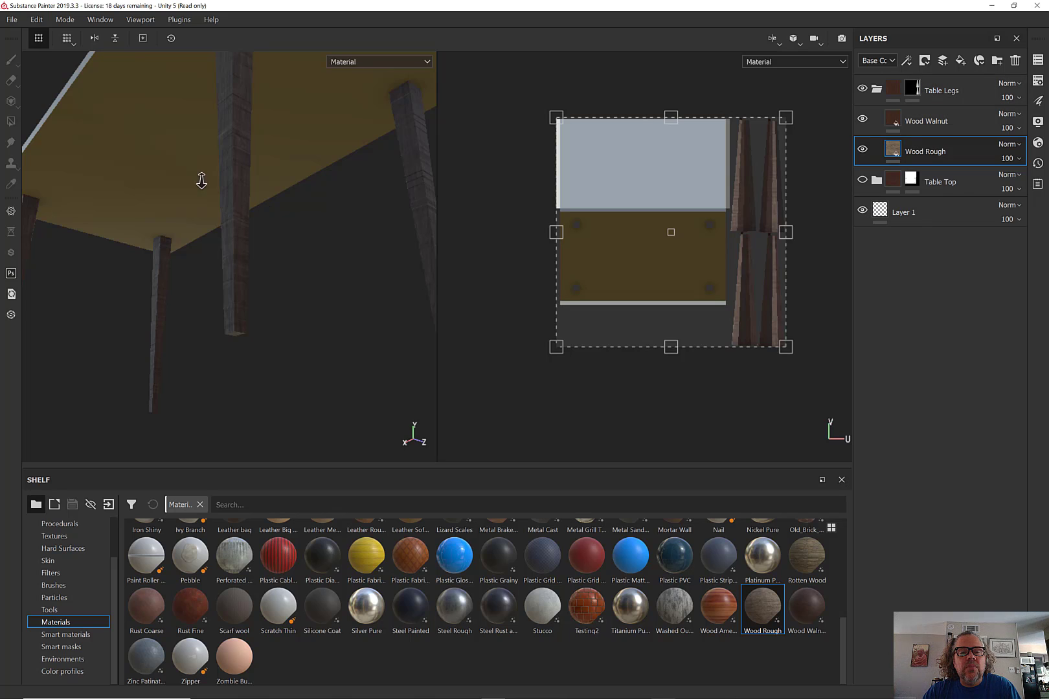
pyautogui.keyDown('alt'); pyautogui.moveTo(202, 181); pyautogui.dragTo(229, 206); pyautogui.keyUp('alt')
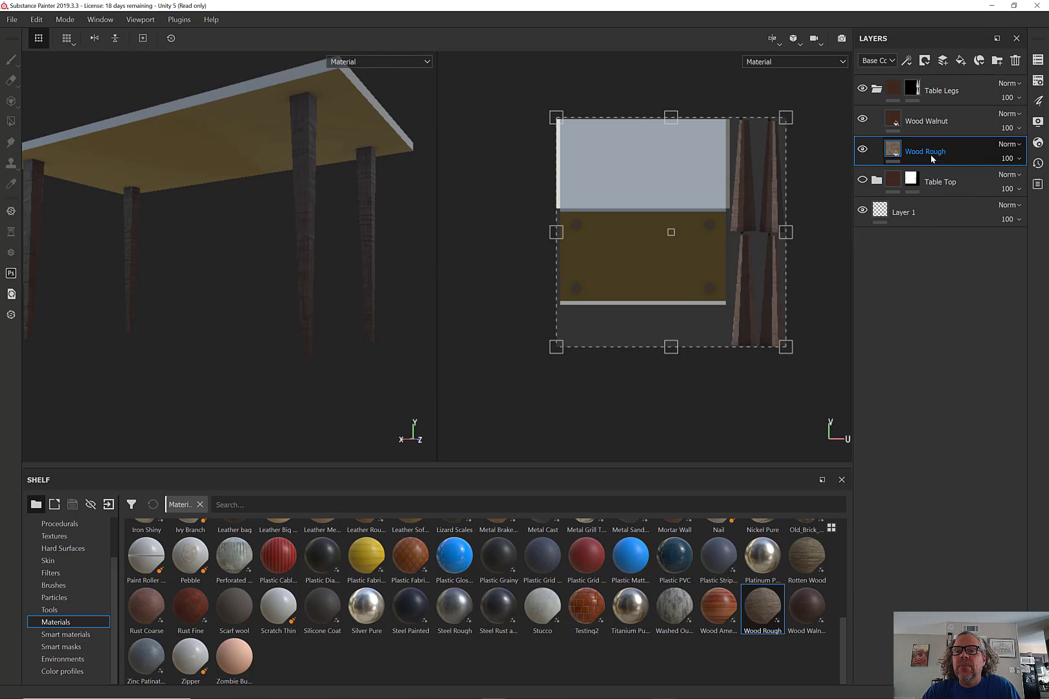
pyautogui.keyDown('alt'); pyautogui.moveTo(281, 210); pyautogui.dragTo(304, 279); pyautogui.keyUp('alt')
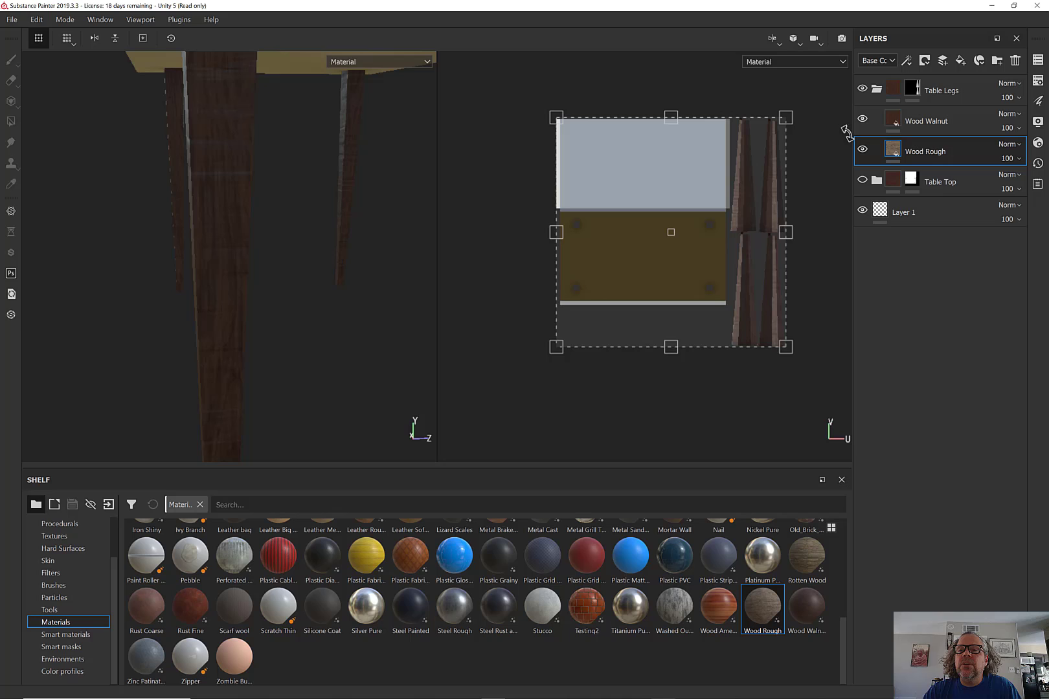
# Hide the Wood Walnut layer and rotate the Wood Rough projection about 90 degrees so its grain runs along the legs
pyautogui.click(862, 120)
pyautogui.keyDown('alt'); pyautogui.moveTo(246, 208); pyautogui.dragTo(265, 209); pyautogui.keyUp('alt')
pyautogui.moveTo(646, 84); pyautogui.dragTo(806, 207)
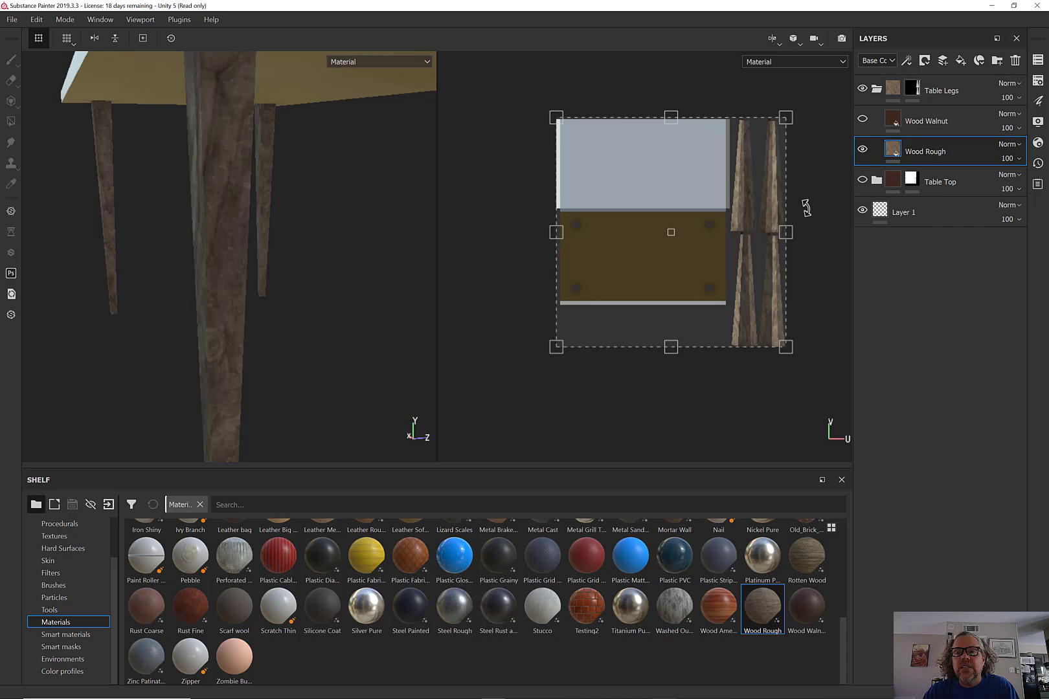
pyautogui.moveTo(801, 110); pyautogui.dragTo(790, 202)
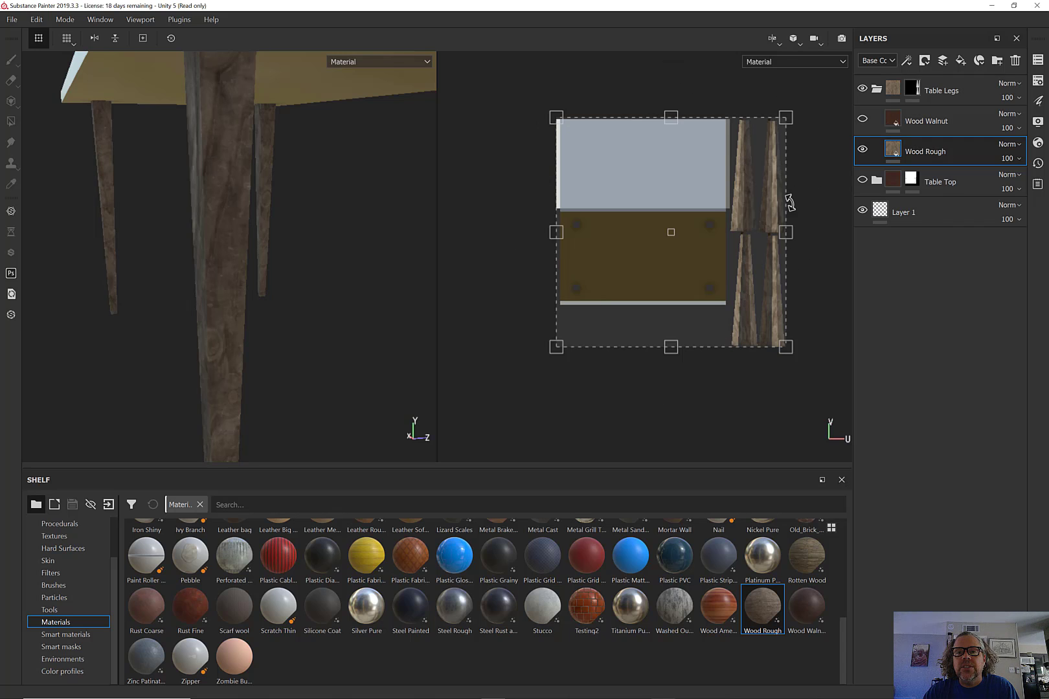
pyautogui.keyDown('alt'); pyautogui.moveTo(192, 241); pyautogui.dragTo(413, 143); pyautogui.keyUp('alt')
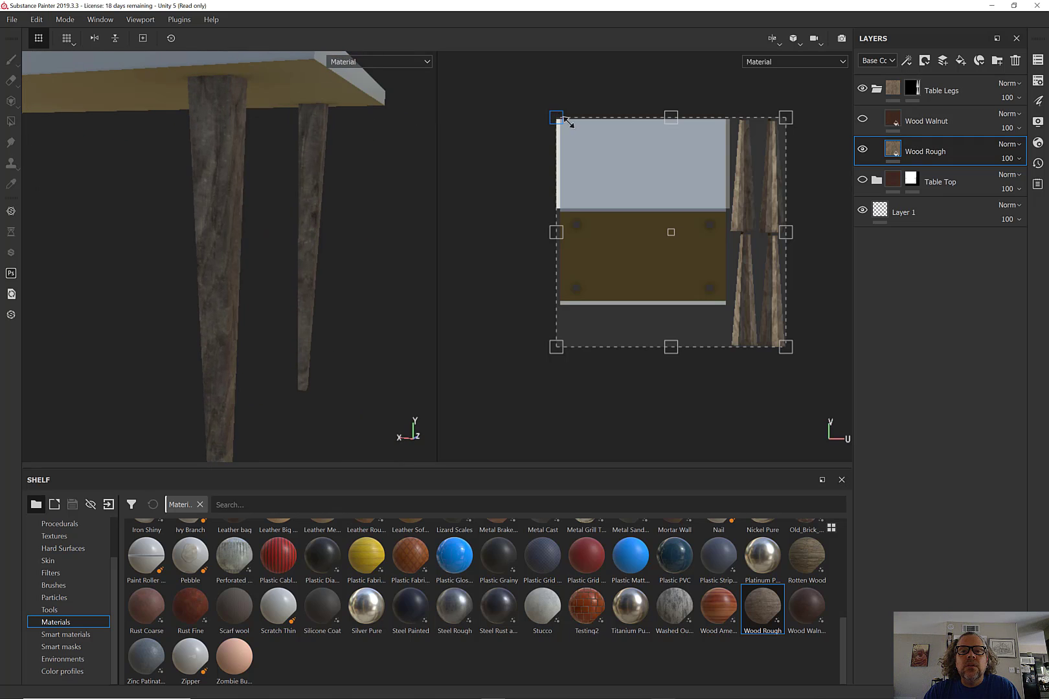
# Scale the Wood Rough projection down to about a third of its size and inspect the finer grain on the legs
pyautogui.moveTo(567, 123); pyautogui.dragTo(703, 264)
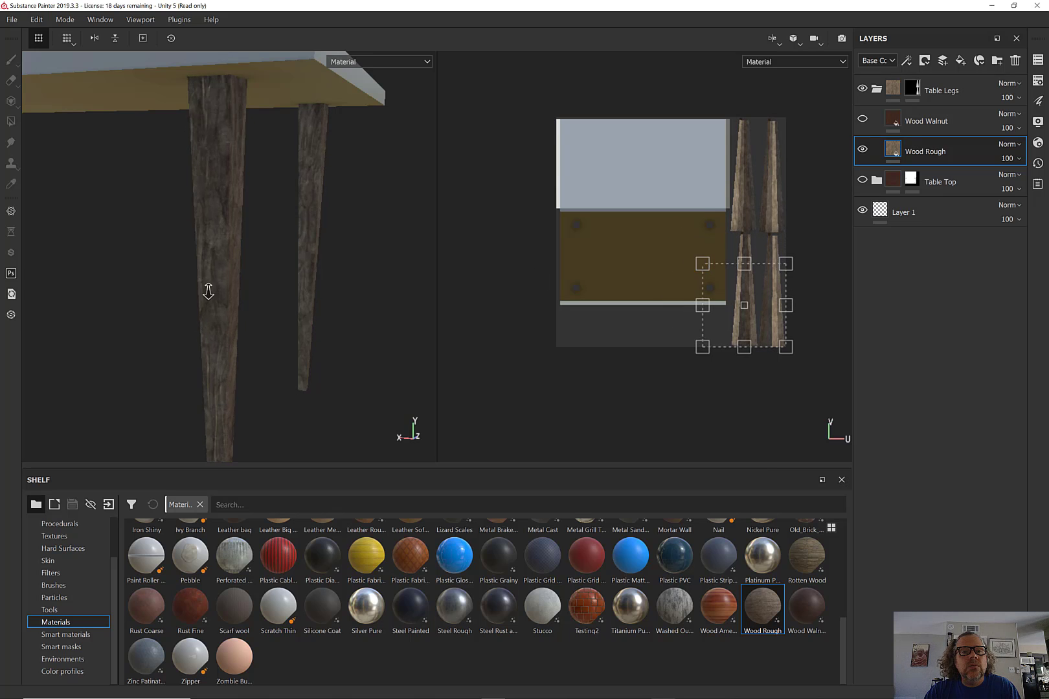
pyautogui.keyDown('alt'); pyautogui.moveTo(209, 290); pyautogui.dragTo(342, 393); pyautogui.keyUp('alt')
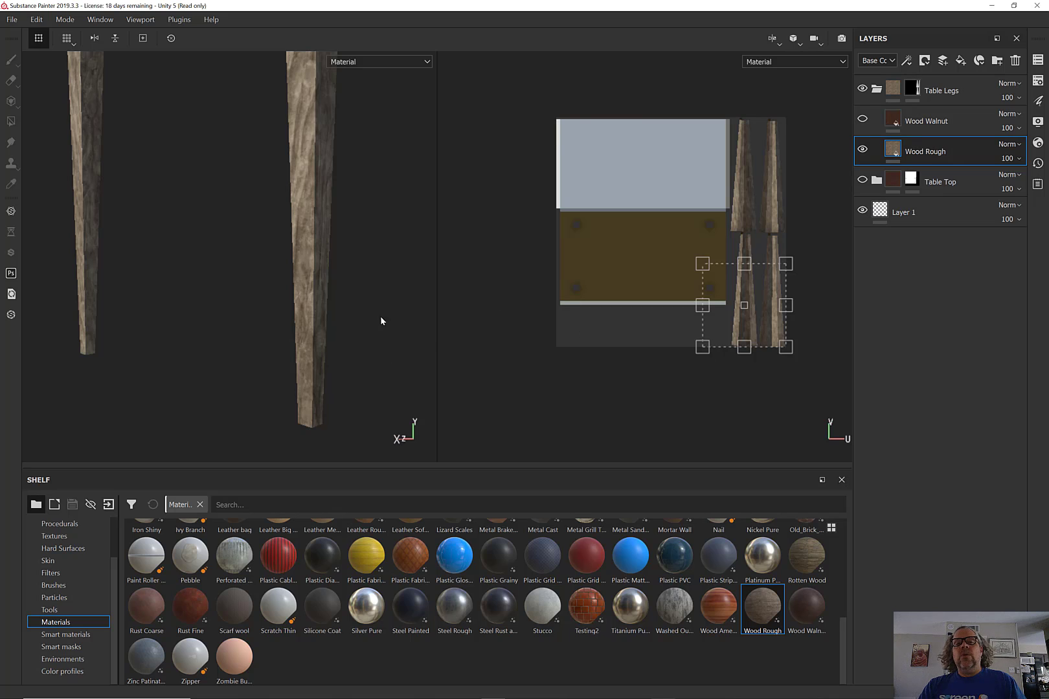
pyautogui.keyDown('alt'); pyautogui.moveTo(329, 303); pyautogui.dragTo(344, 299); pyautogui.keyUp('alt')
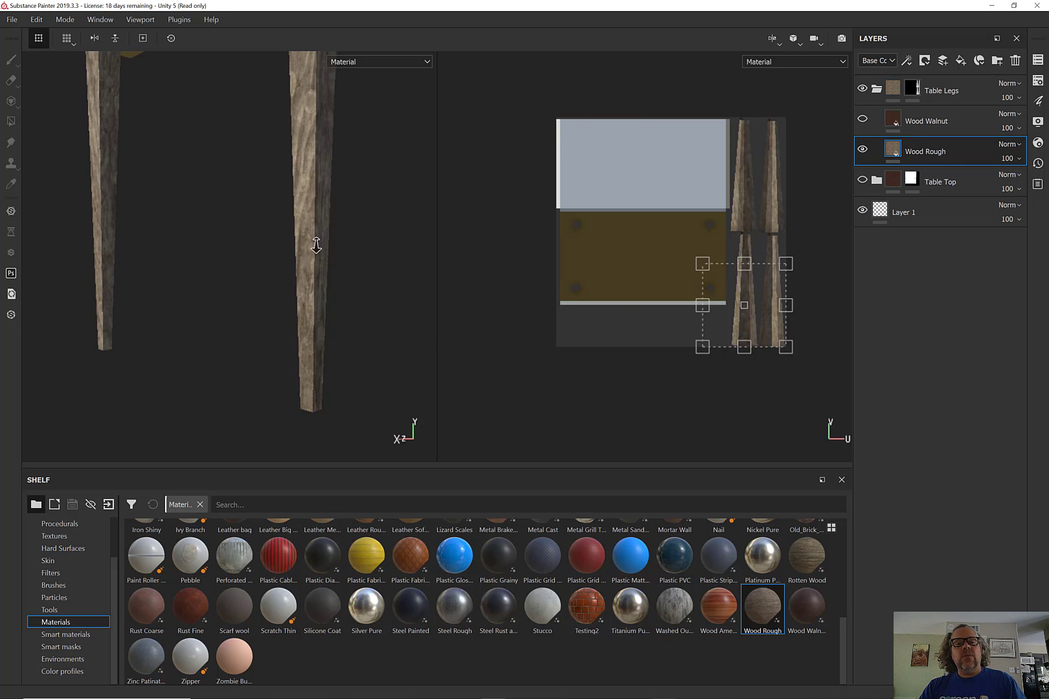
# Show the Wood Walnut layer and examine how its color combines with the rough wood relief on the legs
pyautogui.click(862, 119)
pyautogui.keyDown('alt'); pyautogui.moveTo(391, 228); pyautogui.dragTo(319, 155); pyautogui.keyUp('alt')
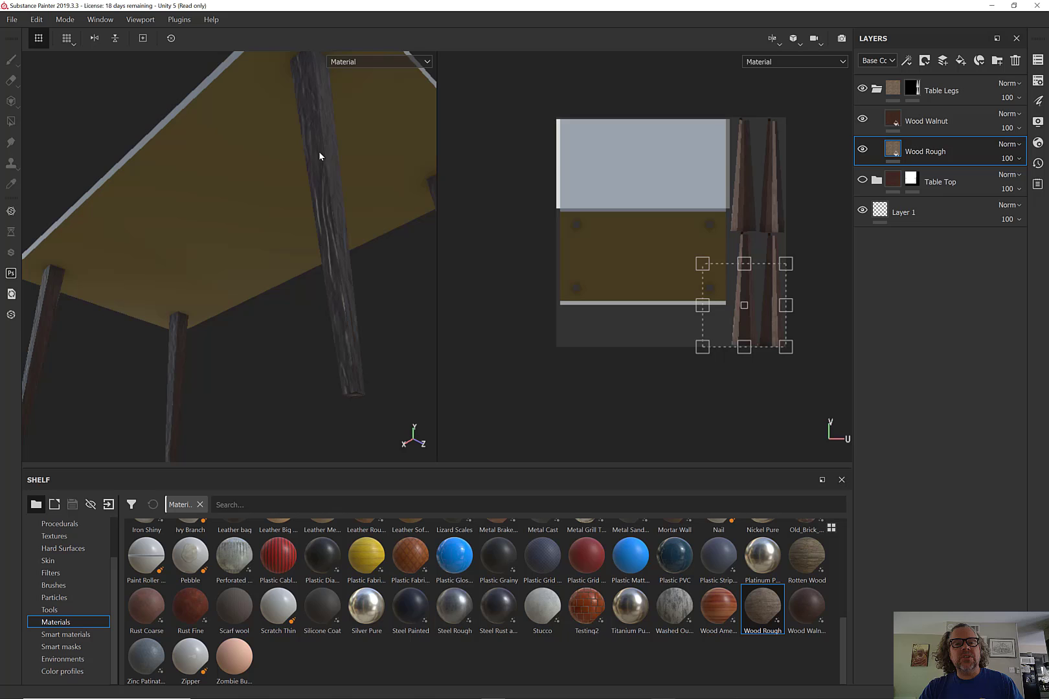
pyautogui.keyDown('alt'); pyautogui.moveTo(289, 81); pyautogui.dragTo(234, 213); pyautogui.keyUp('alt')
pyautogui.keyDown('alt'); pyautogui.moveTo(234, 213); pyautogui.dragTo(265, 309, button='right'); pyautogui.keyUp('alt')
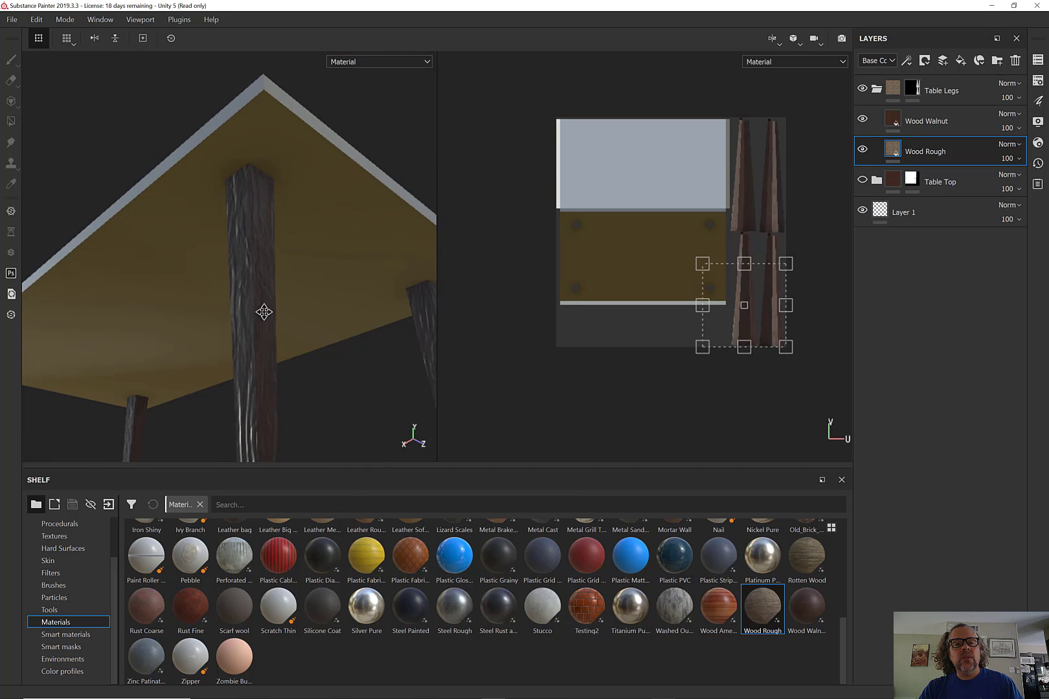
pyautogui.keyDown('alt'); pyautogui.moveTo(264, 309); pyautogui.dragTo(244, 131, button='middle'); pyautogui.keyUp('alt')
pyautogui.keyDown('alt'); pyautogui.moveTo(243, 131); pyautogui.dragTo(258, 277); pyautogui.keyUp('alt')
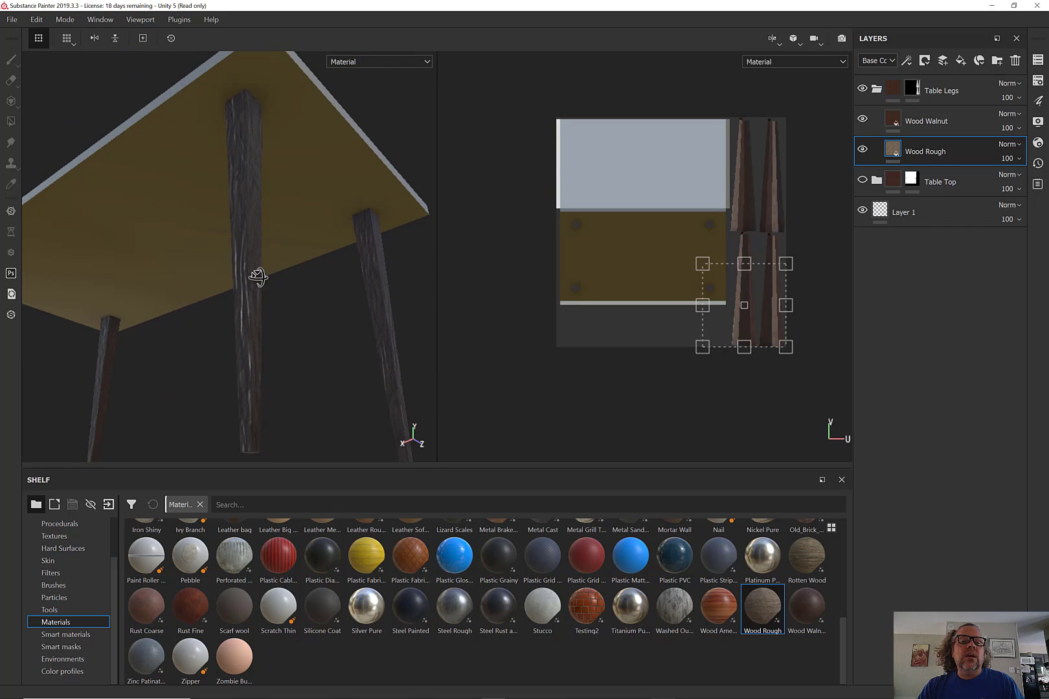
pyautogui.keyDown('alt'); pyautogui.moveTo(257, 276); pyautogui.dragTo(235, 224, button='middle'); pyautogui.keyUp('alt')
pyautogui.keyDown('alt'); pyautogui.moveTo(235, 223); pyautogui.dragTo(247, 263); pyautogui.keyUp('alt')
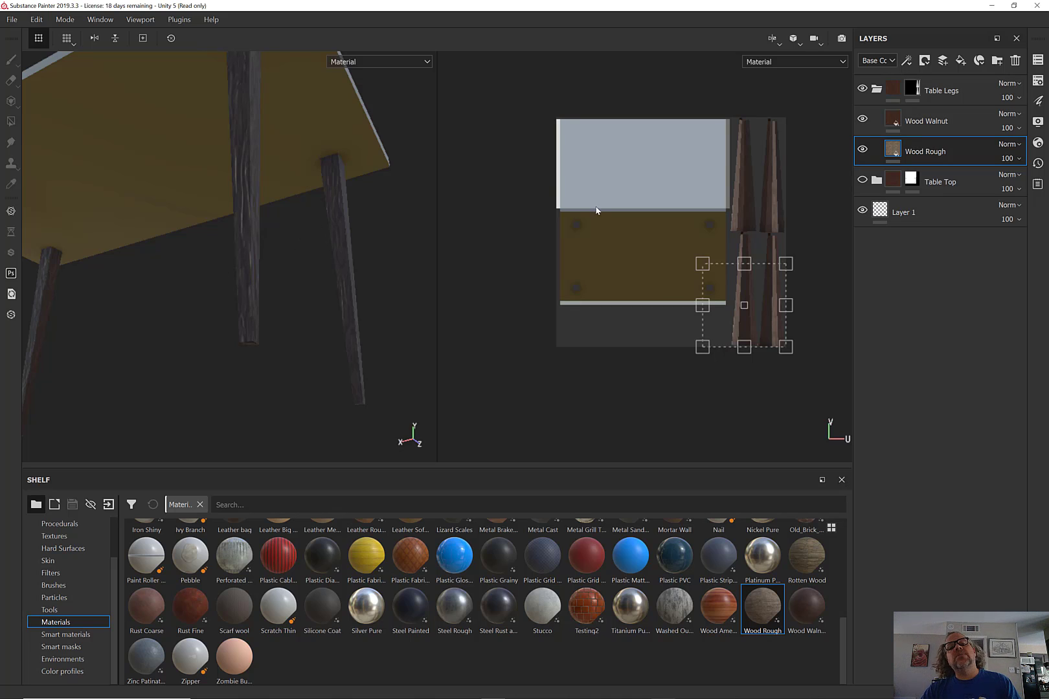
# Add a white mask to the Wood Walnut layer and hide the Wood Rough layer
pyautogui.click(937, 129)
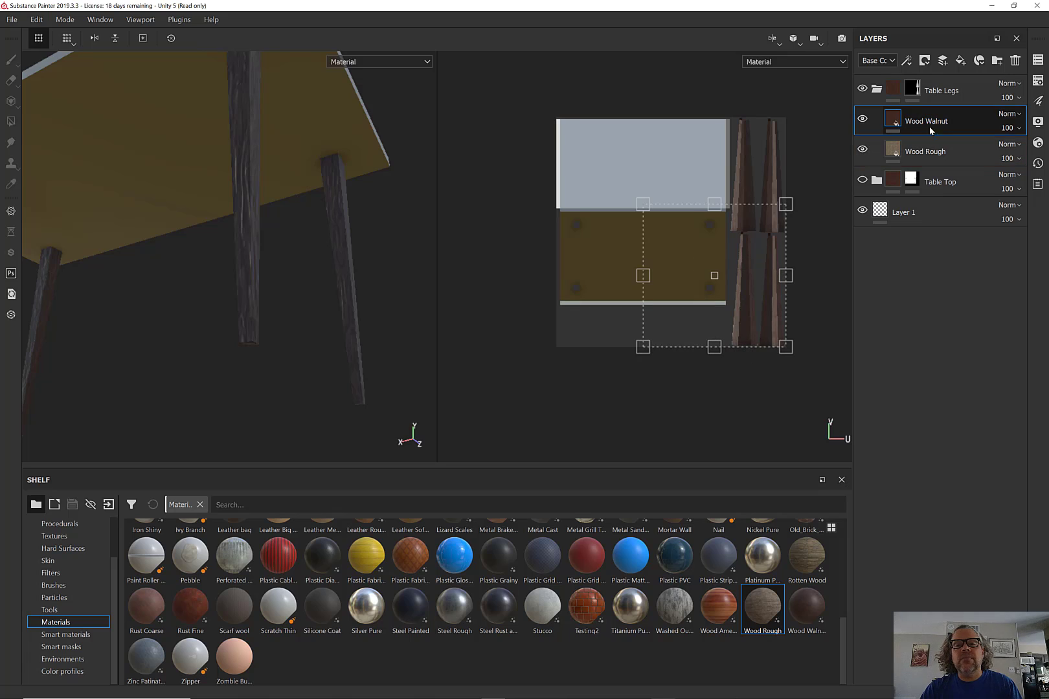
pyautogui.click(924, 67)
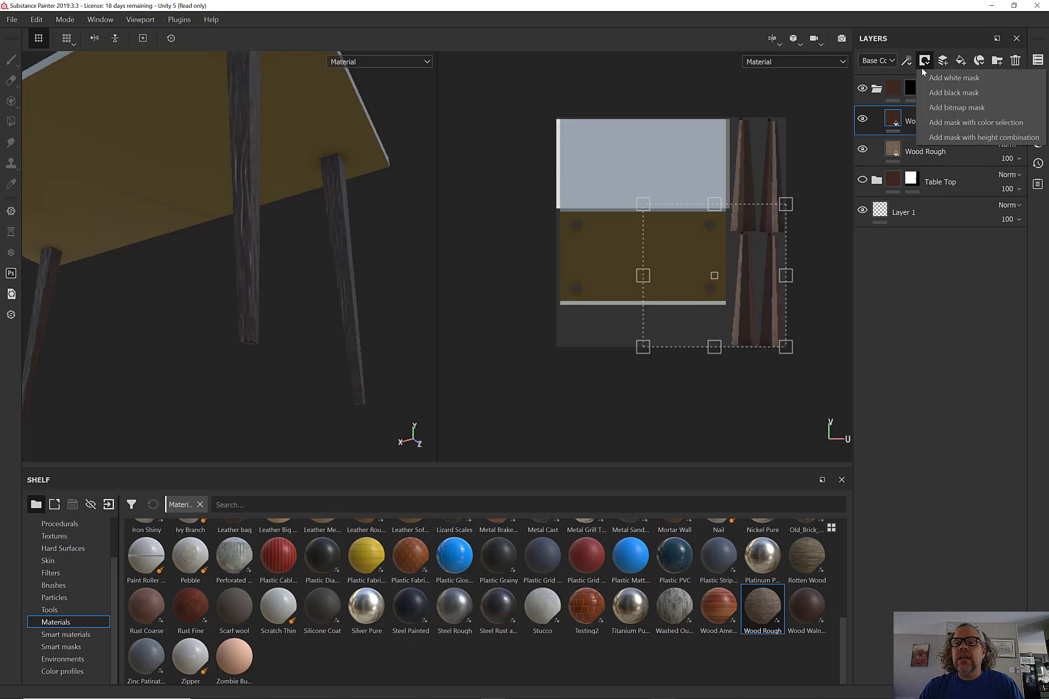
pyautogui.click(943, 78)
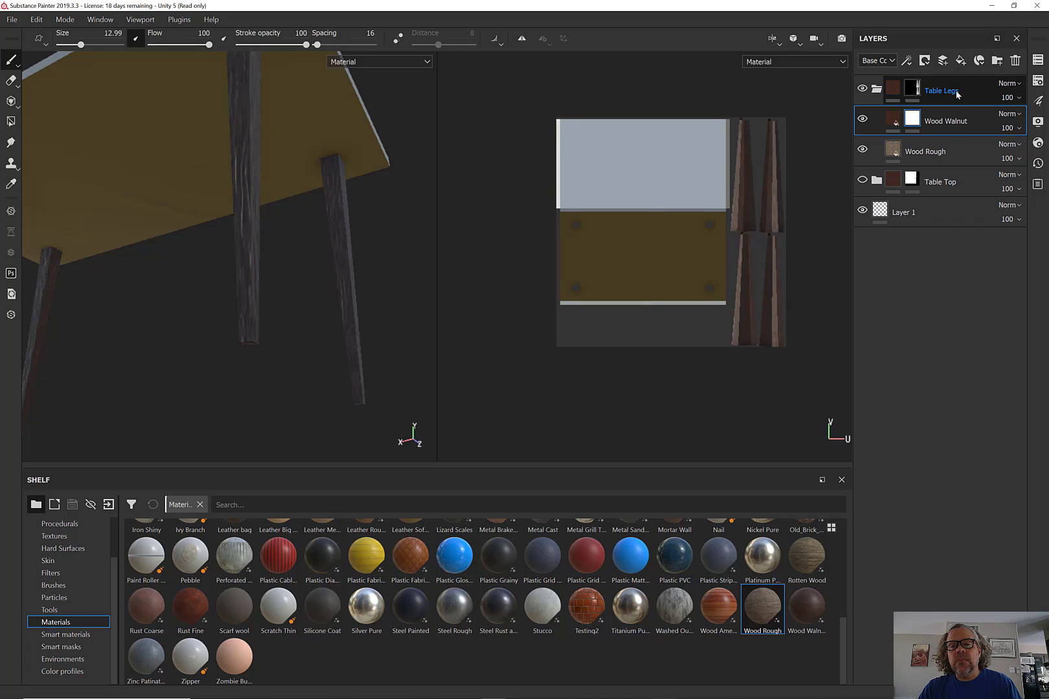
pyautogui.click(862, 151)
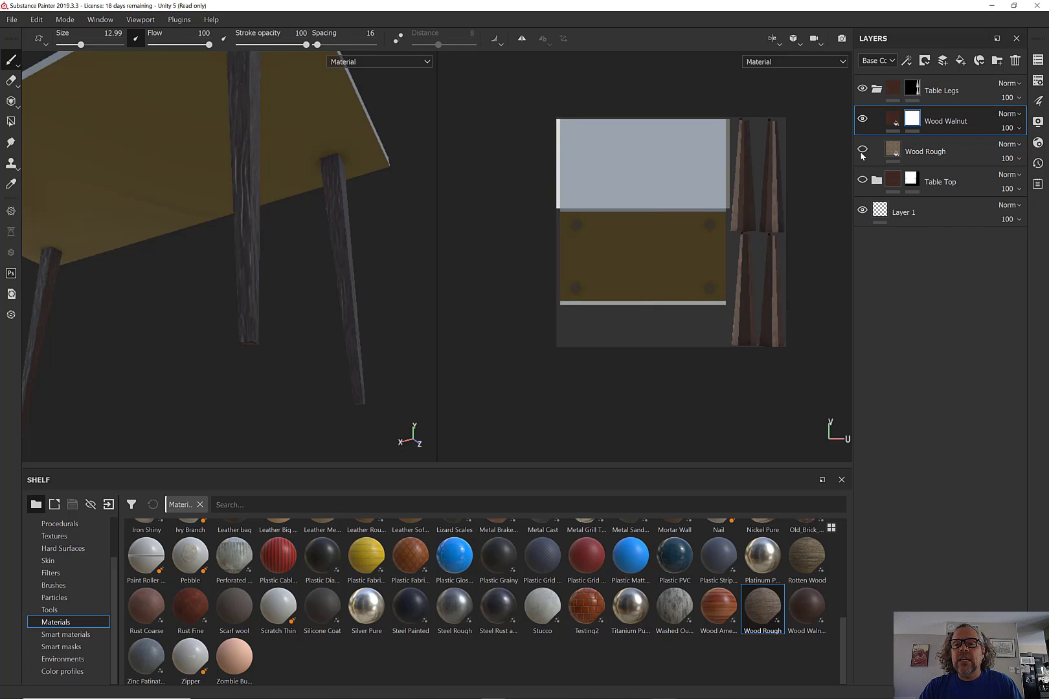
pyautogui.moveTo(220, 247)
pyautogui.keyDown('alt'); pyautogui.mouseDown()
pyautogui.moveTo(230, 269)
pyautogui.moveTo(311, 252)
pyautogui.moveTo(281, 244)
pyautogui.moveTo(284, 259)
pyautogui.mouseUp(); pyautogui.keyUp('alt')
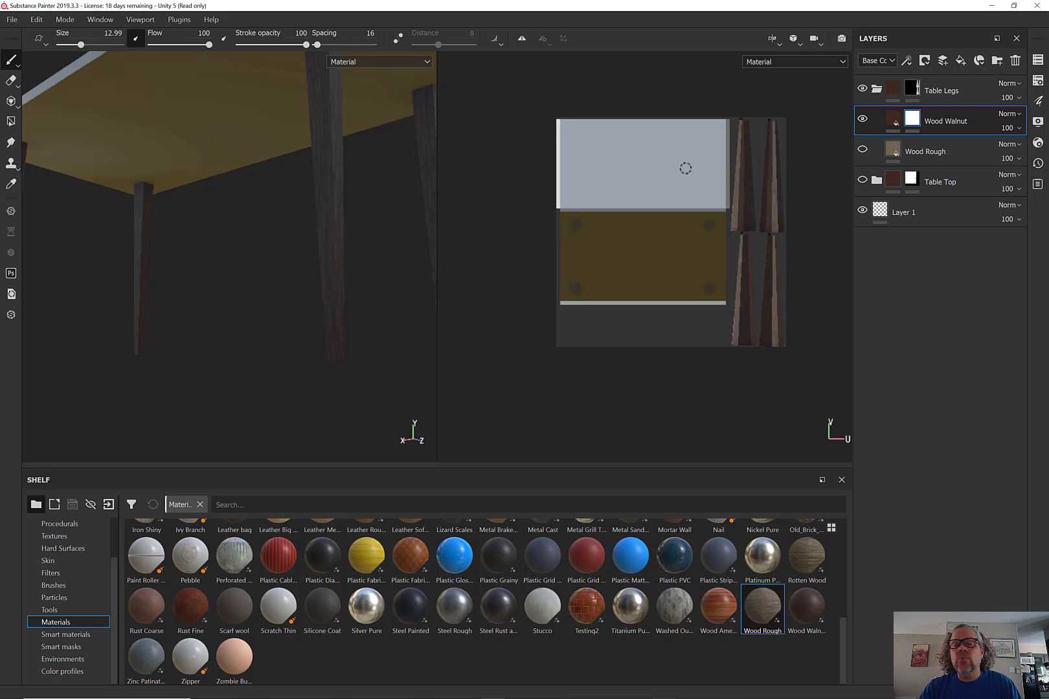
pyautogui.keyDown('alt'); pyautogui.moveTo(258, 258); pyautogui.dragTo(282, 291); pyautogui.keyUp('alt')
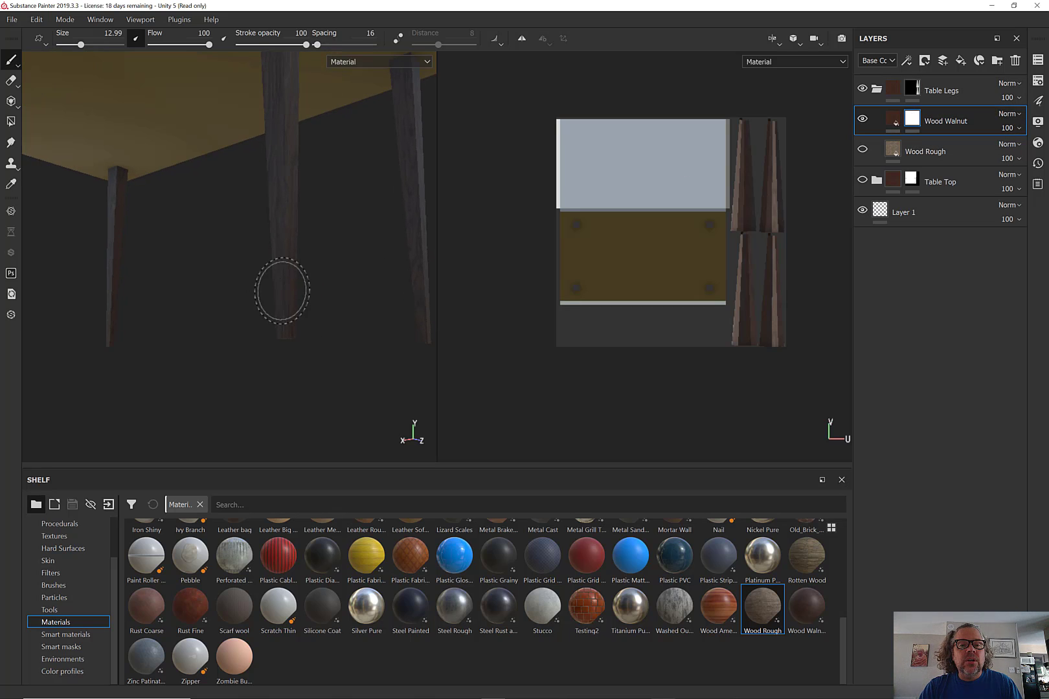
# Set the mask brush size to 8.88 and review its alpha, stencil and grayscale settings
pyautogui.rightClick(279, 157)
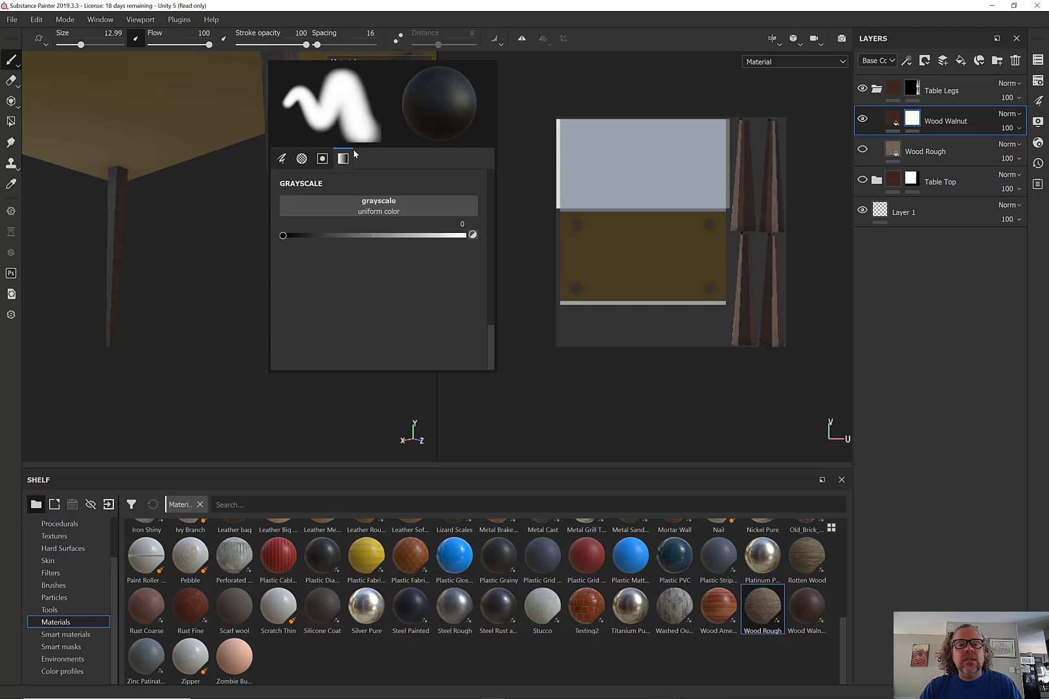
pyautogui.scroll(10, 349, 263)
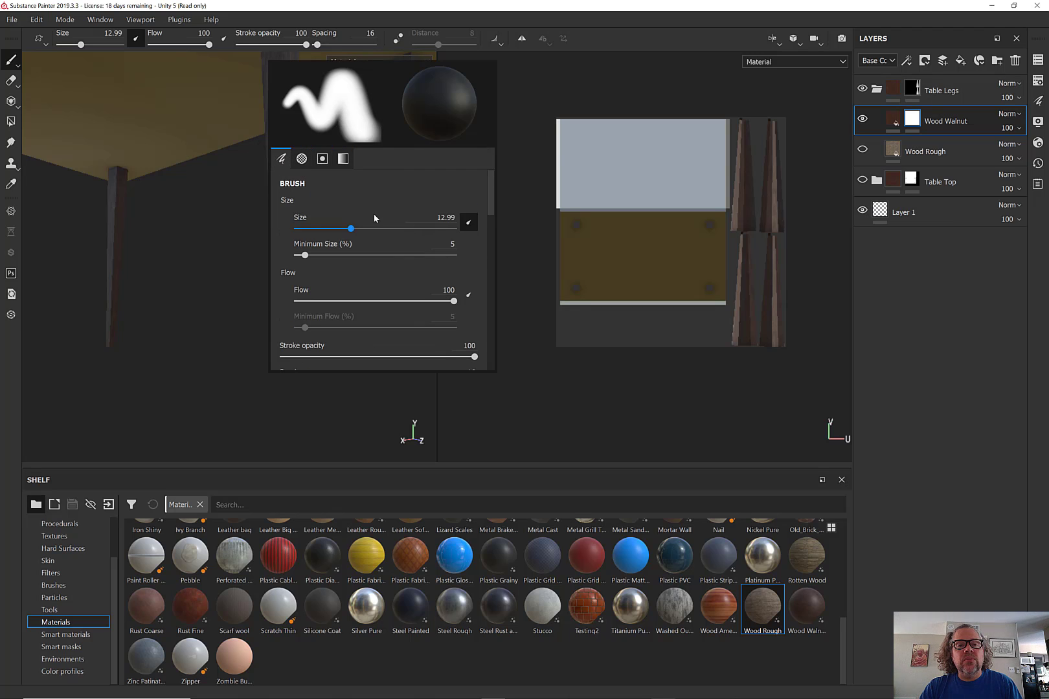
pyautogui.moveTo(356, 230); pyautogui.dragTo(341, 232)
pyautogui.scroll(-5, 397, 303)
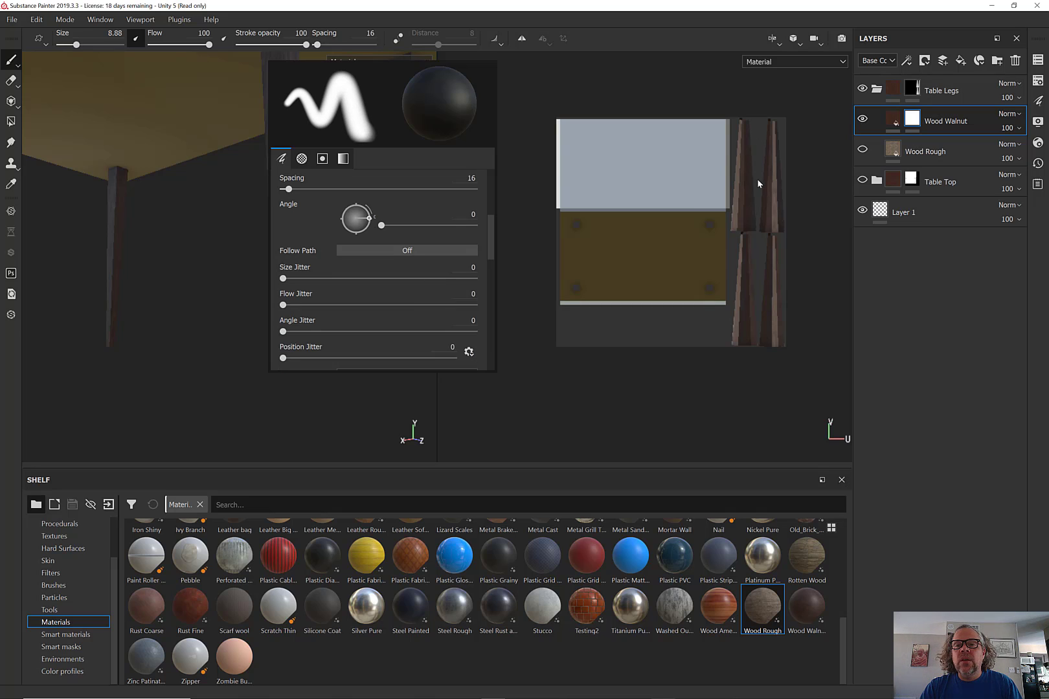
pyautogui.scroll(-5, 355, 268)
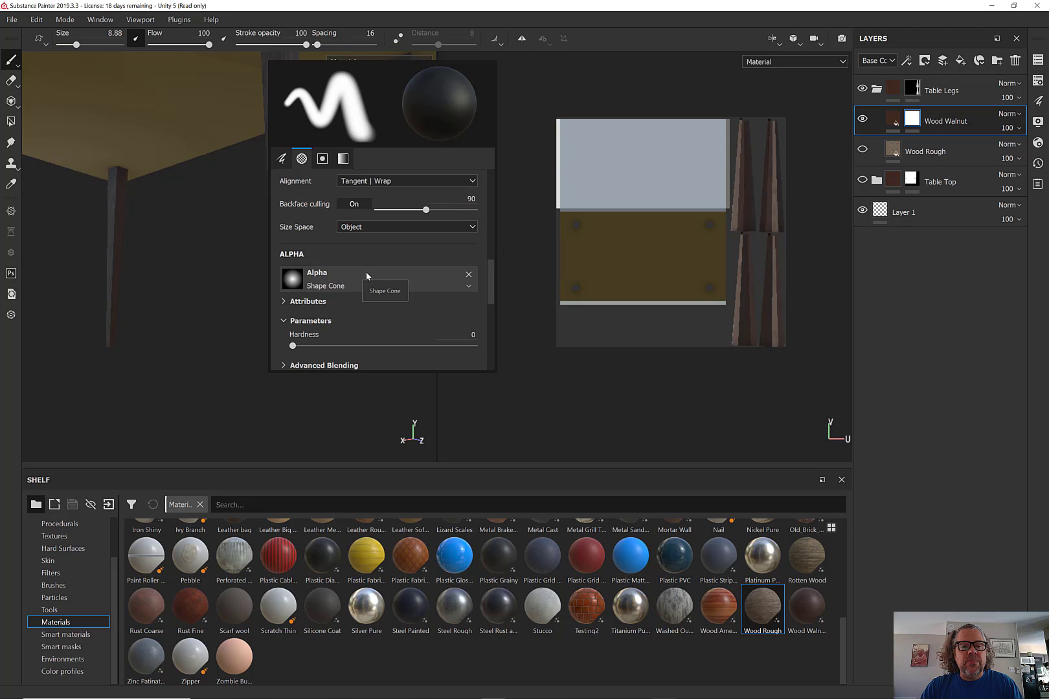
pyautogui.scroll(-3, 425, 290)
pyautogui.scroll(-3, 414, 291)
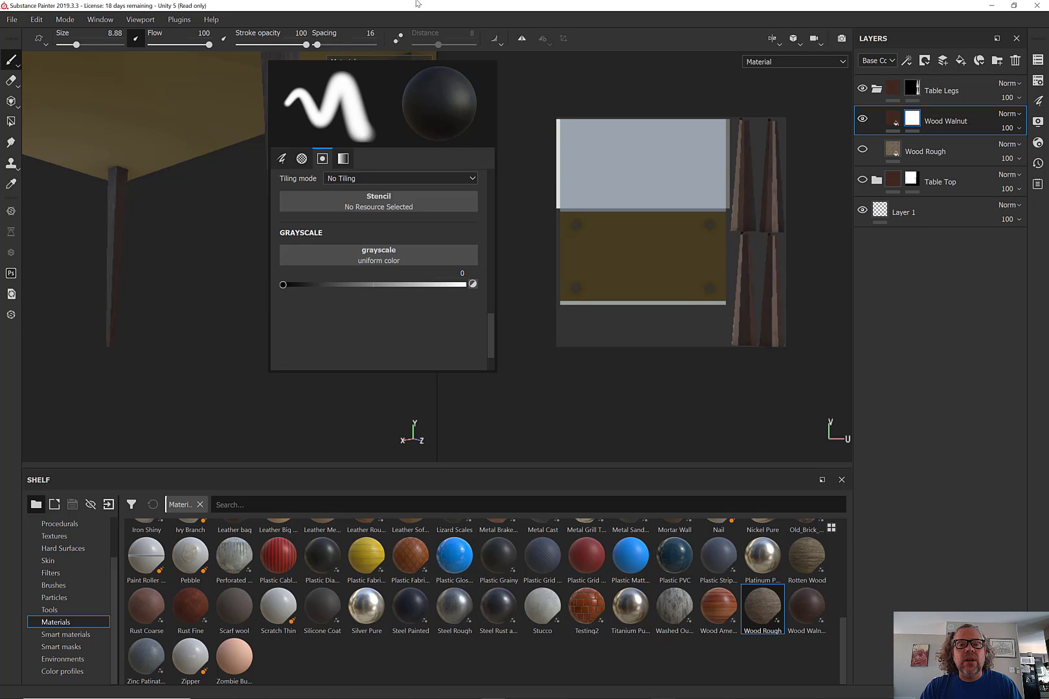
# Paint black on the Wood Walnut mask across all faces of one leg's narrow foot end, finishing it in the UV view
pyautogui.moveTo(333, 255)
pyautogui.keyDown('alt'); pyautogui.mouseDown(button='middle')
pyautogui.moveTo(340, 234)
pyautogui.moveTo(267, 272)
pyautogui.mouseUp(button='middle'); pyautogui.keyUp('alt')
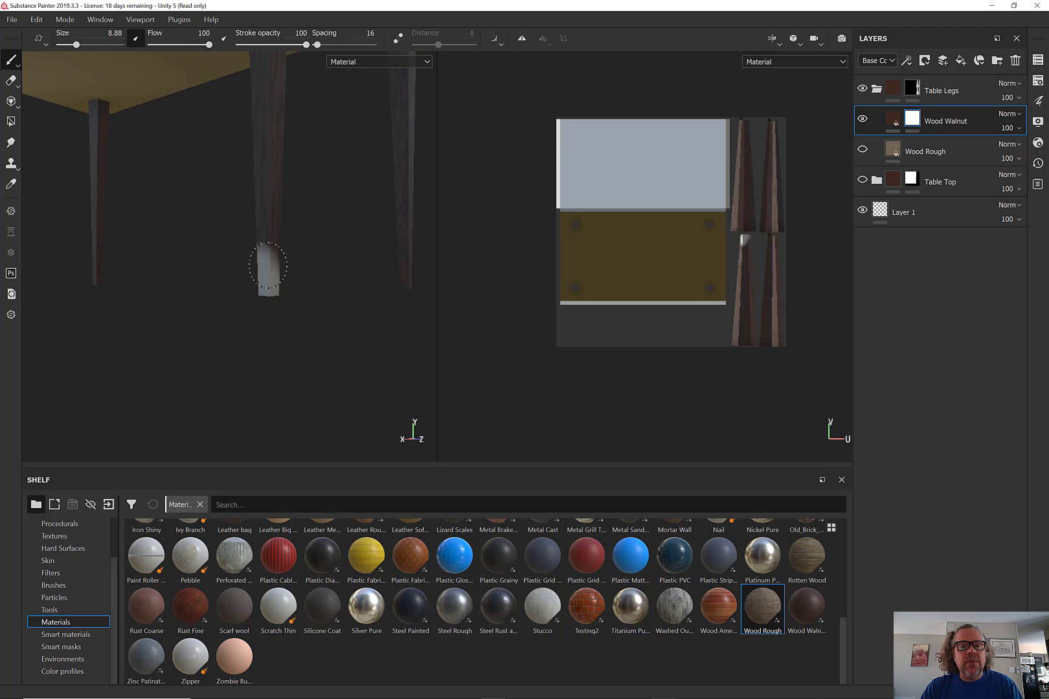
pyautogui.scroll(8, 727, 232)
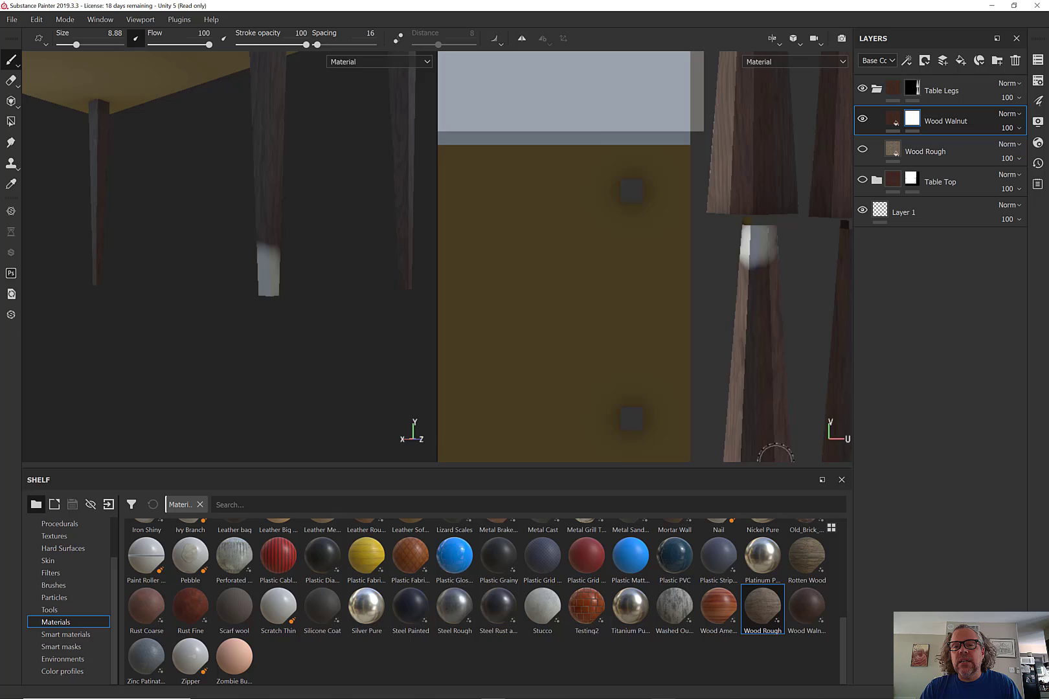
pyautogui.moveTo(577, 187)
pyautogui.mouseDown()
pyautogui.moveTo(602, 206)
pyautogui.moveTo(546, 225)
pyautogui.moveTo(564, 224)
pyautogui.moveTo(569, 238)
pyautogui.moveTo(549, 248)
pyautogui.mouseUp()
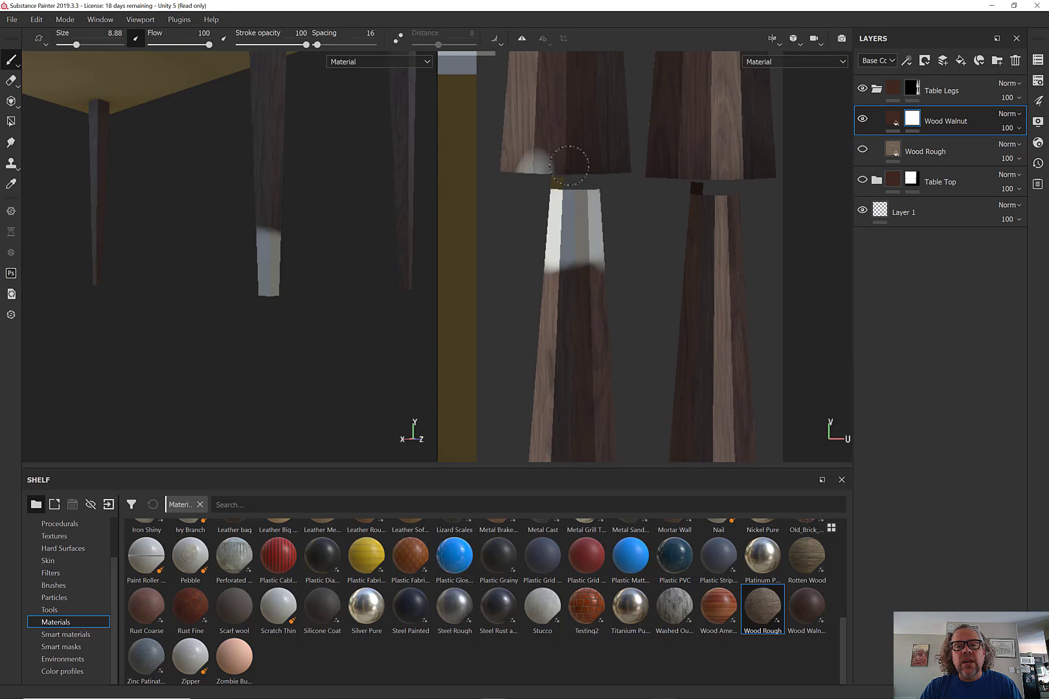
# Try masking out the walnut at the wide end of an upper leg's UV shell and undo those strokes
pyautogui.moveTo(569, 166)
pyautogui.mouseDown()
pyautogui.moveTo(619, 158)
pyautogui.moveTo(497, 156)
pyautogui.mouseUp()
pyautogui.moveTo(293, 215)
pyautogui.keyDown('alt'); pyautogui.mouseDown()
pyautogui.moveTo(70, 229)
pyautogui.moveTo(207, 266)
pyautogui.moveTo(305, 244)
pyautogui.moveTo(295, 403)
pyautogui.moveTo(59, 252)
pyautogui.moveTo(185, 190)
pyautogui.moveTo(358, 368)
pyautogui.moveTo(342, 235)
pyautogui.moveTo(226, 150)
pyautogui.mouseUp(); pyautogui.keyUp('alt')
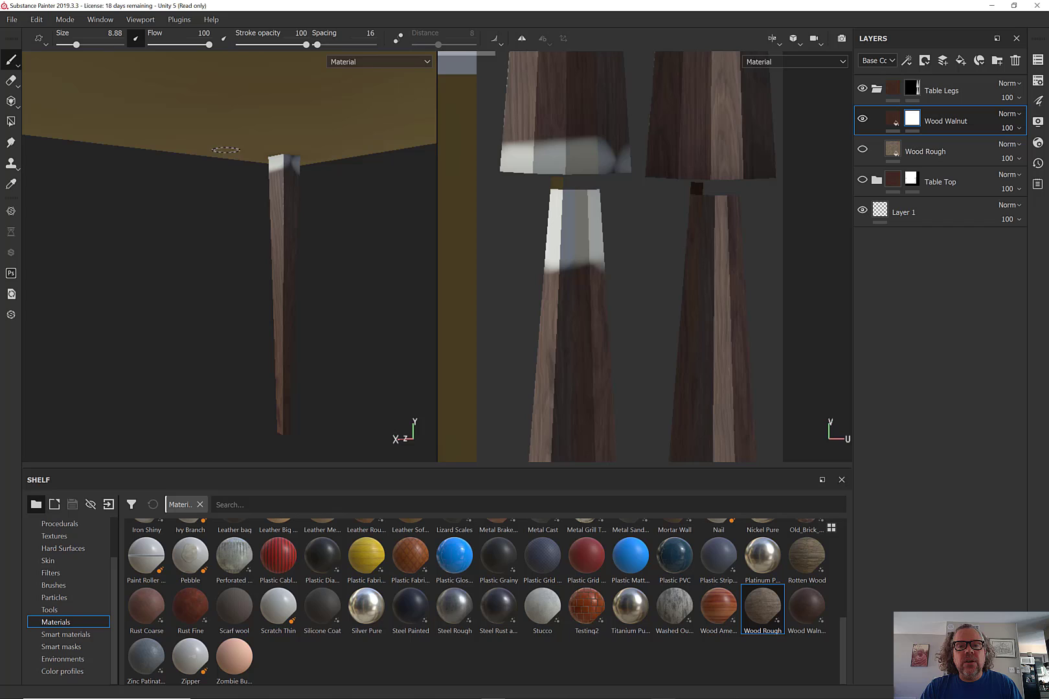
pyautogui.moveTo(549, 139)
pyautogui.mouseDown()
pyautogui.moveTo(518, 153)
pyautogui.moveTo(545, 189)
pyautogui.mouseUp()
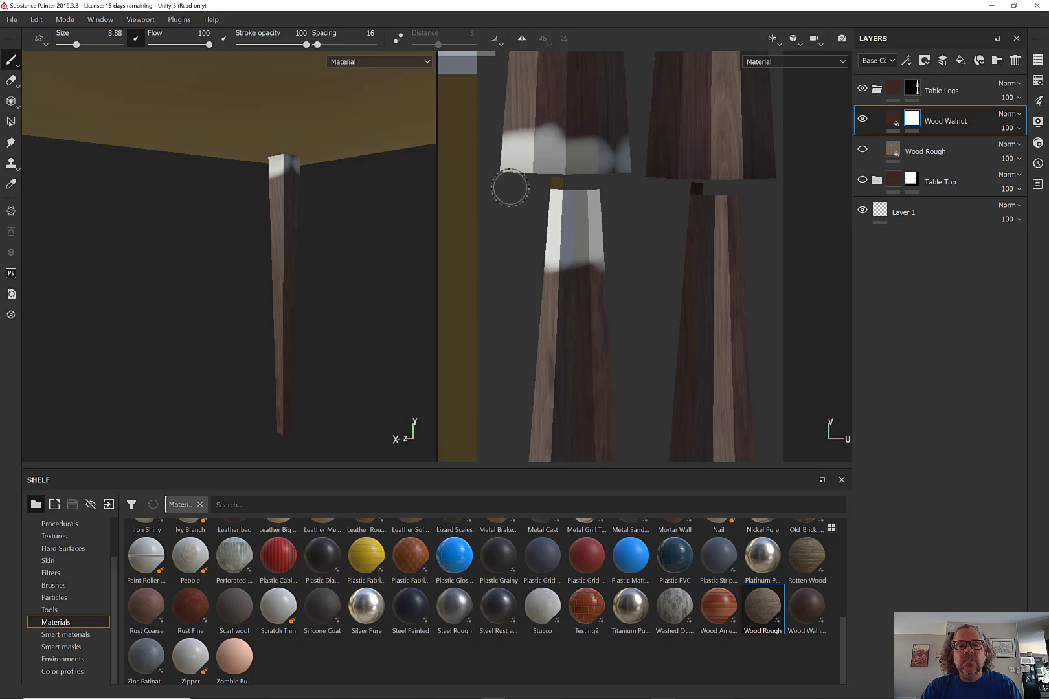
pyautogui.hotkey('ctrl', 'z')
pyautogui.hotkey('ctrl', 'z')
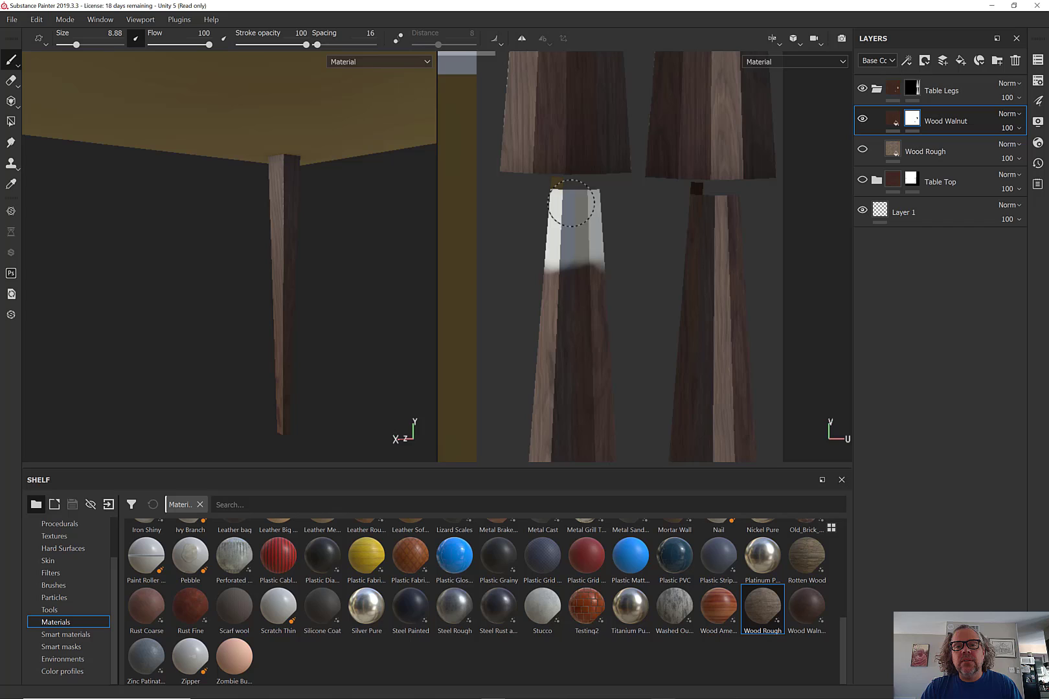
# Mask out Wood Walnut on the narrow foot ends of the remaining three leg UV shells with soft black strokes
pyautogui.moveTo(691, 223)
pyautogui.mouseDown()
pyautogui.moveTo(729, 215)
pyautogui.moveTo(705, 209)
pyautogui.moveTo(696, 244)
pyautogui.moveTo(728, 246)
pyautogui.moveTo(690, 254)
pyautogui.mouseUp()
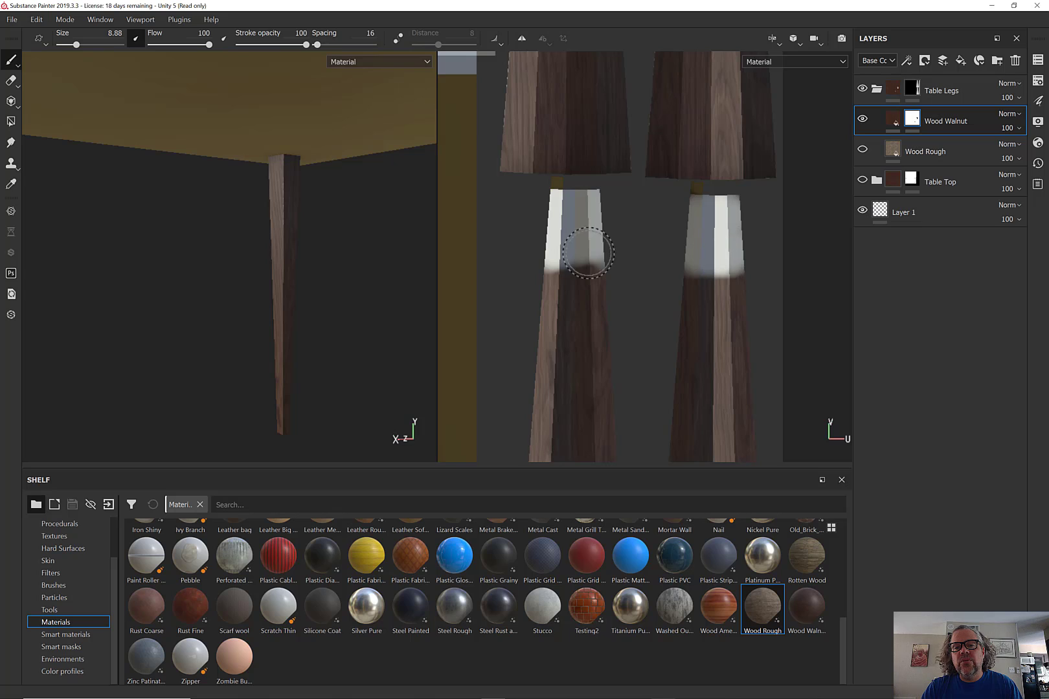
pyautogui.moveTo(590, 252)
pyautogui.mouseDown(button='middle')
pyautogui.moveTo(499, 227)
pyautogui.moveTo(597, 381)
pyautogui.moveTo(600, 274)
pyautogui.moveTo(585, 232)
pyautogui.mouseUp(button='middle')
pyautogui.scroll(2, 585, 206)
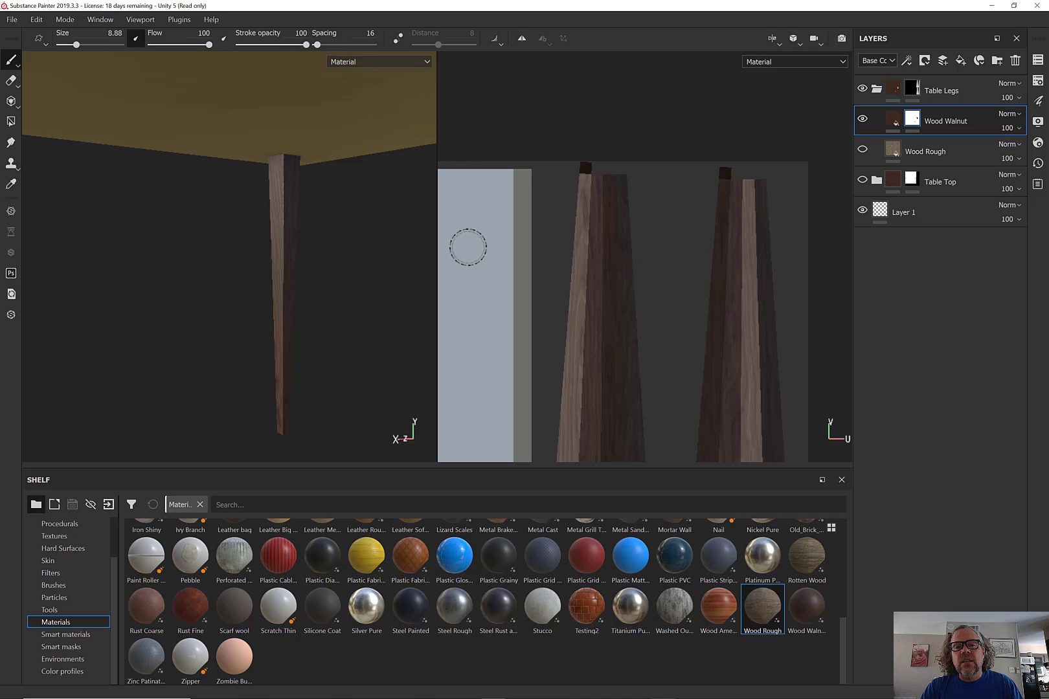
pyautogui.keyDown('alt'); pyautogui.moveTo(350, 286); pyautogui.dragTo(246, 272); pyautogui.keyUp('alt')
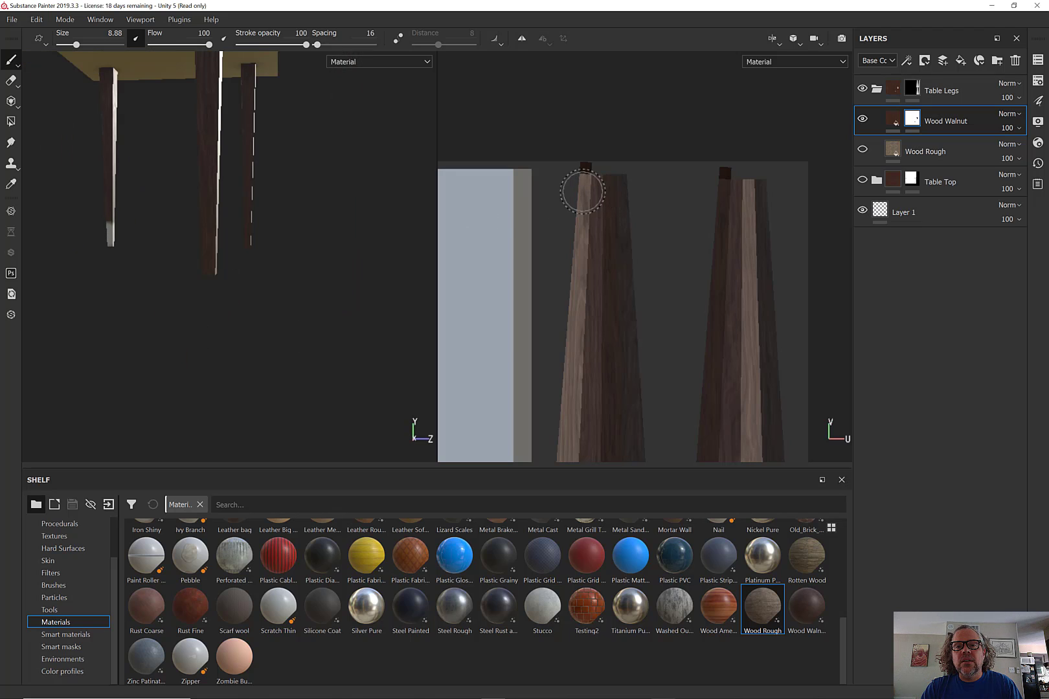
pyautogui.moveTo(582, 192)
pyautogui.mouseDown()
pyautogui.moveTo(623, 194)
pyautogui.moveTo(578, 185)
pyautogui.moveTo(596, 221)
pyautogui.moveTo(627, 221)
pyautogui.mouseUp()
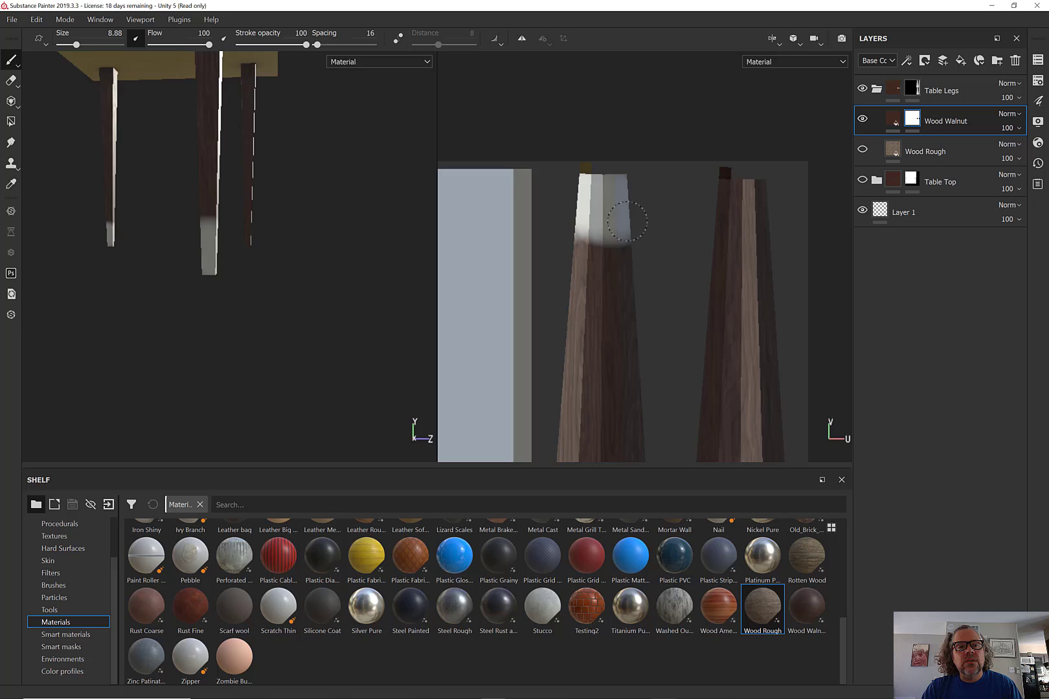
pyautogui.moveTo(698, 190)
pyautogui.mouseDown()
pyautogui.moveTo(745, 188)
pyautogui.moveTo(706, 211)
pyautogui.mouseUp()
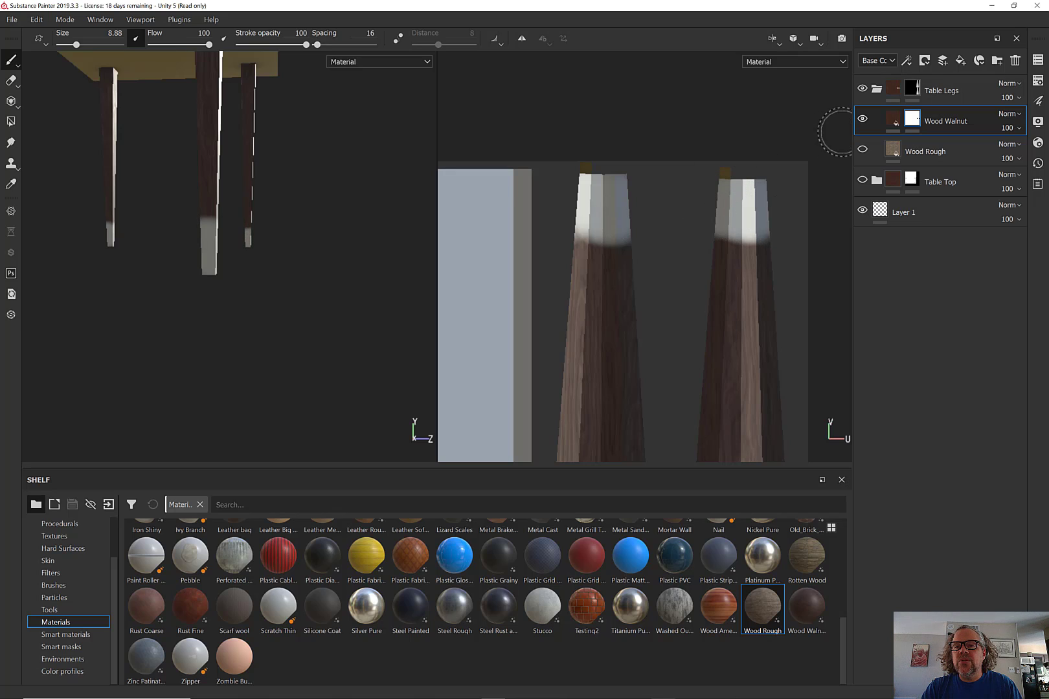
# Show the Wood Rough layer and inspect the transition from walnut to rough wood at the feet of the legs
pyautogui.click(862, 151)
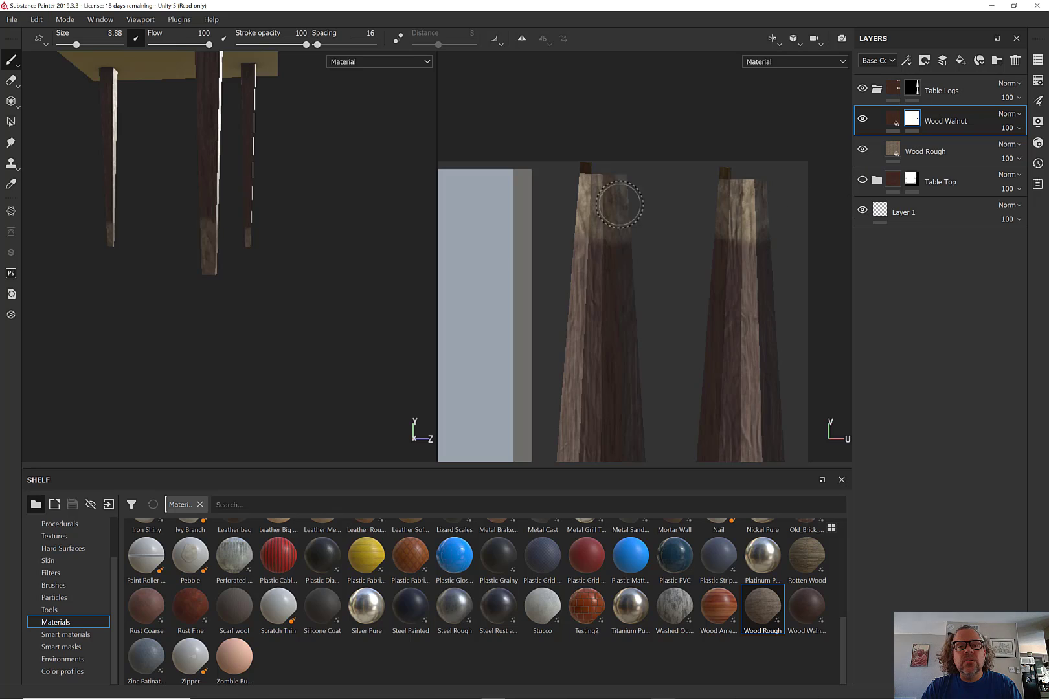
pyautogui.keyDown('alt'); pyautogui.moveTo(140, 216); pyautogui.dragTo(241, 250, button='right'); pyautogui.keyUp('alt')
pyautogui.keyDown('alt'); pyautogui.moveTo(241, 250); pyautogui.dragTo(344, 213, button='middle'); pyautogui.keyUp('alt')
pyautogui.keyDown('alt'); pyautogui.moveTo(344, 213); pyautogui.dragTo(217, 234); pyautogui.keyUp('alt')
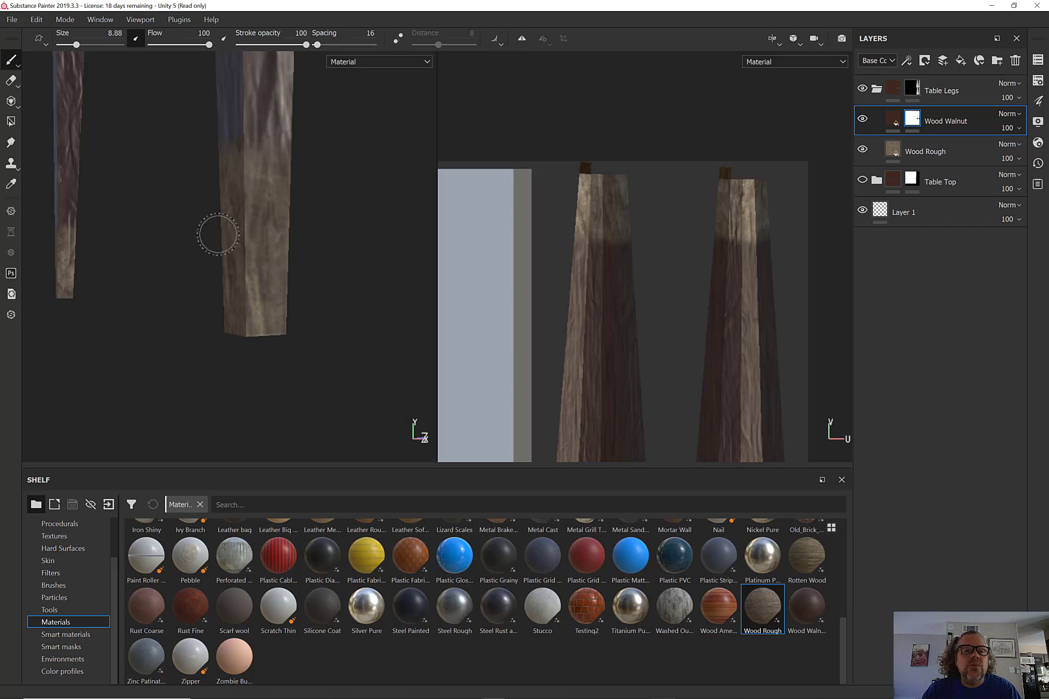
pyautogui.click(912, 124)
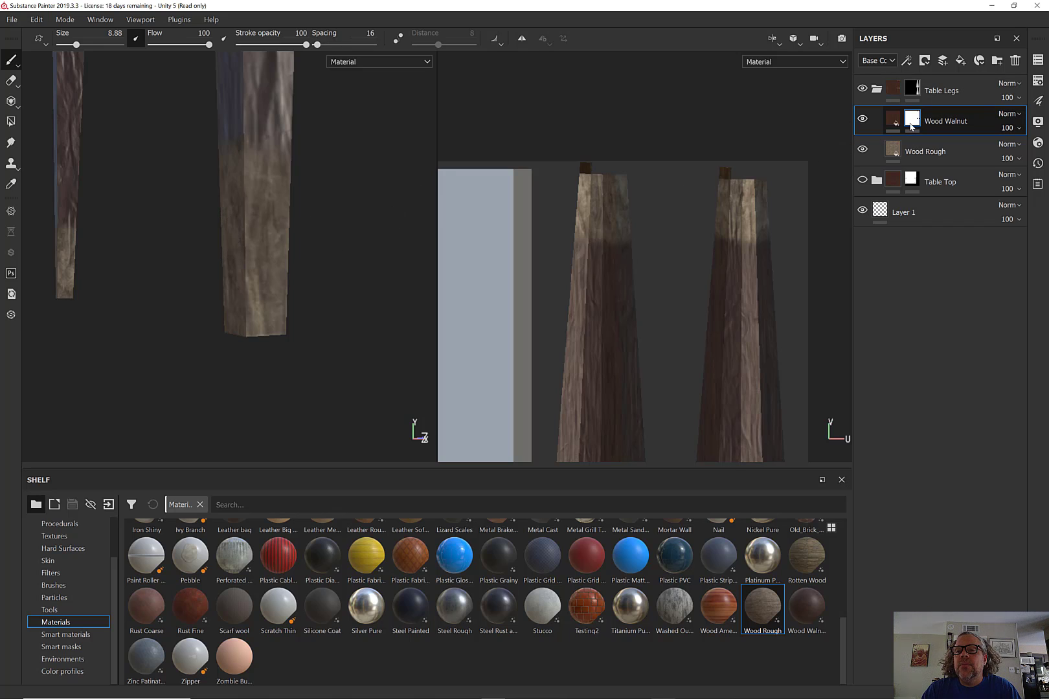
pyautogui.moveTo(172, 146)
pyautogui.keyDown('alt'); pyautogui.mouseDown()
pyautogui.moveTo(198, 239)
pyautogui.moveTo(74, 266)
pyautogui.mouseUp(); pyautogui.keyUp('alt')
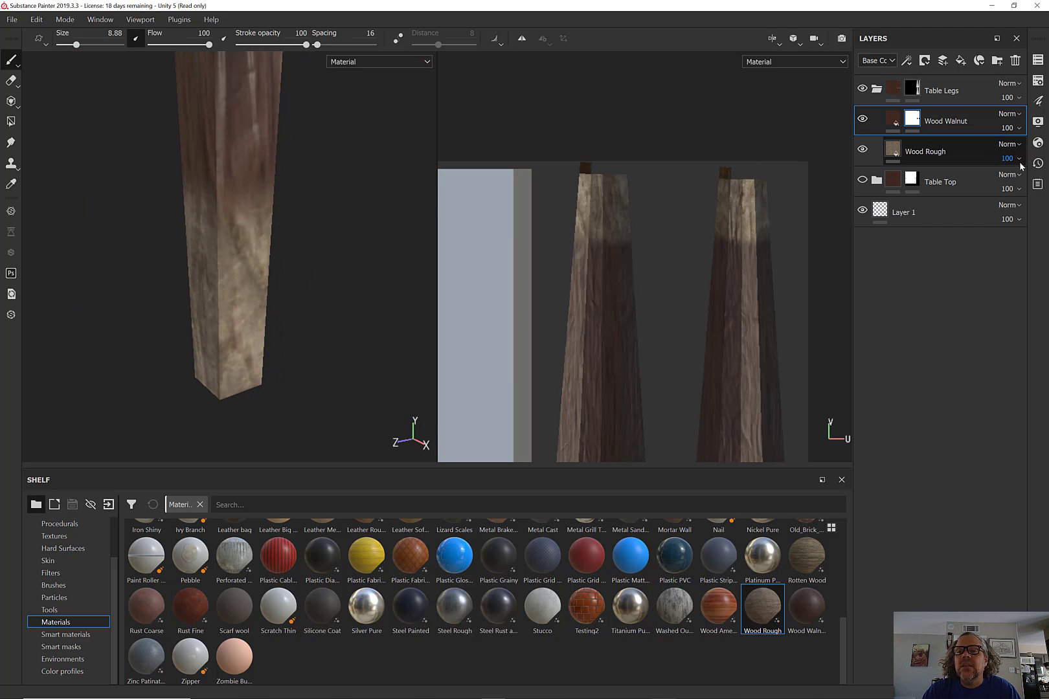
# Replace the Wood Rough layer's material with Rotten Wood and inspect it on the foot of the leg
pyautogui.keyDown('alt'); pyautogui.moveTo(514, 163); pyautogui.dragTo(657, 195, button='right'); pyautogui.keyUp('alt')
pyautogui.moveTo(700, 383); pyautogui.dragTo(612, 247)
pyautogui.scroll(-2, 623, 263)
pyautogui.moveTo(567, 307); pyautogui.dragTo(688, 275)
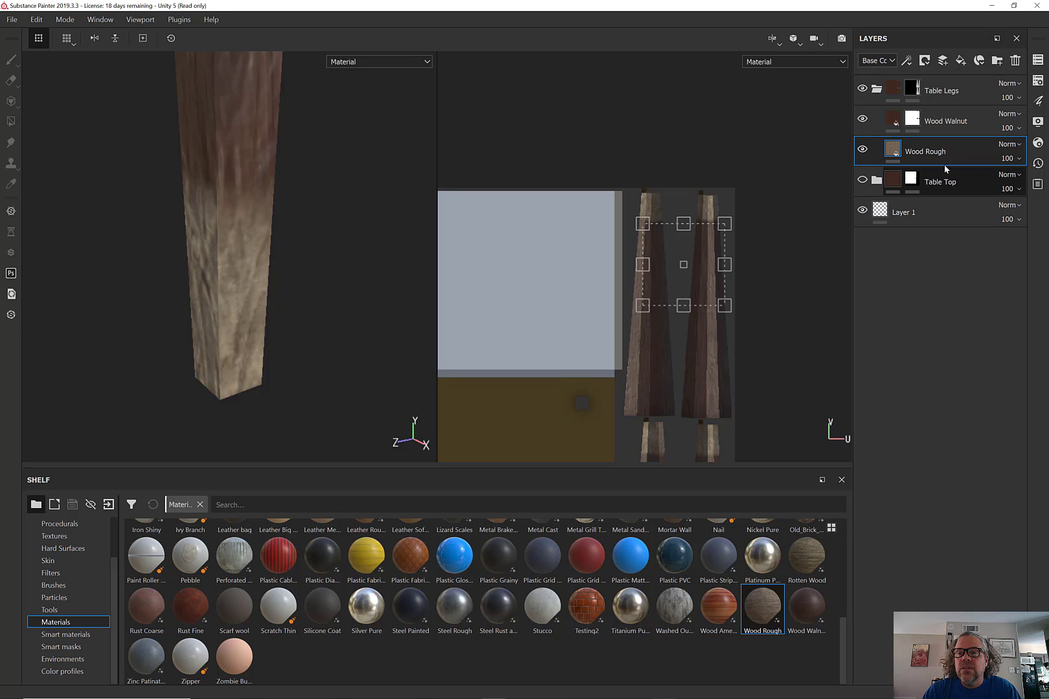
pyautogui.click(804, 554)
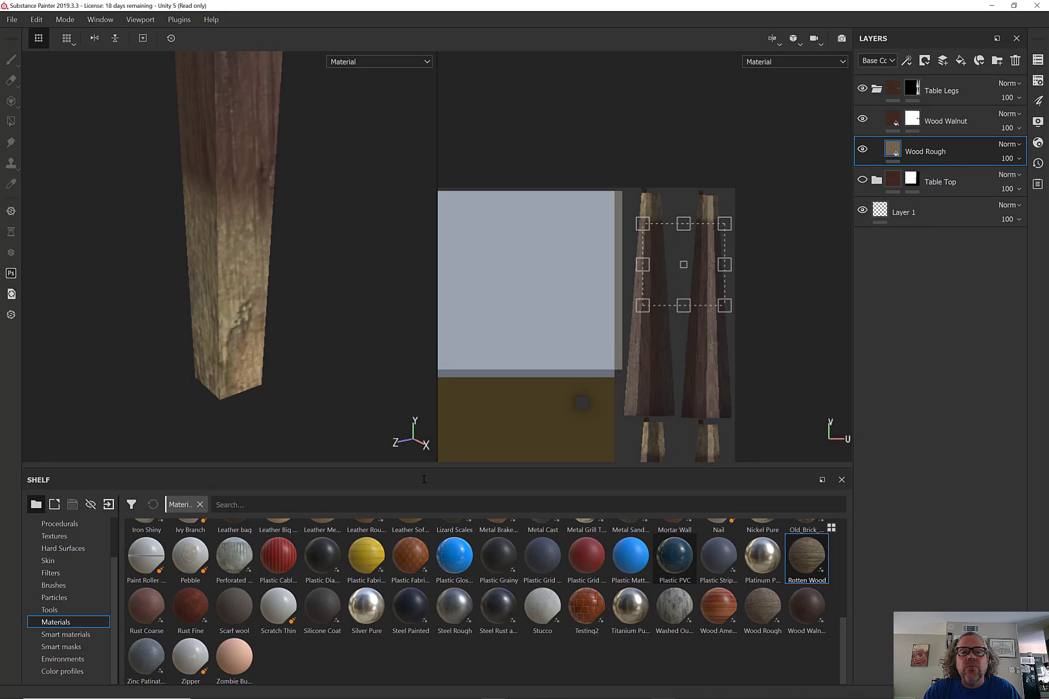
pyautogui.keyDown('alt'); pyautogui.moveTo(261, 311); pyautogui.dragTo(327, 276); pyautogui.keyUp('alt')
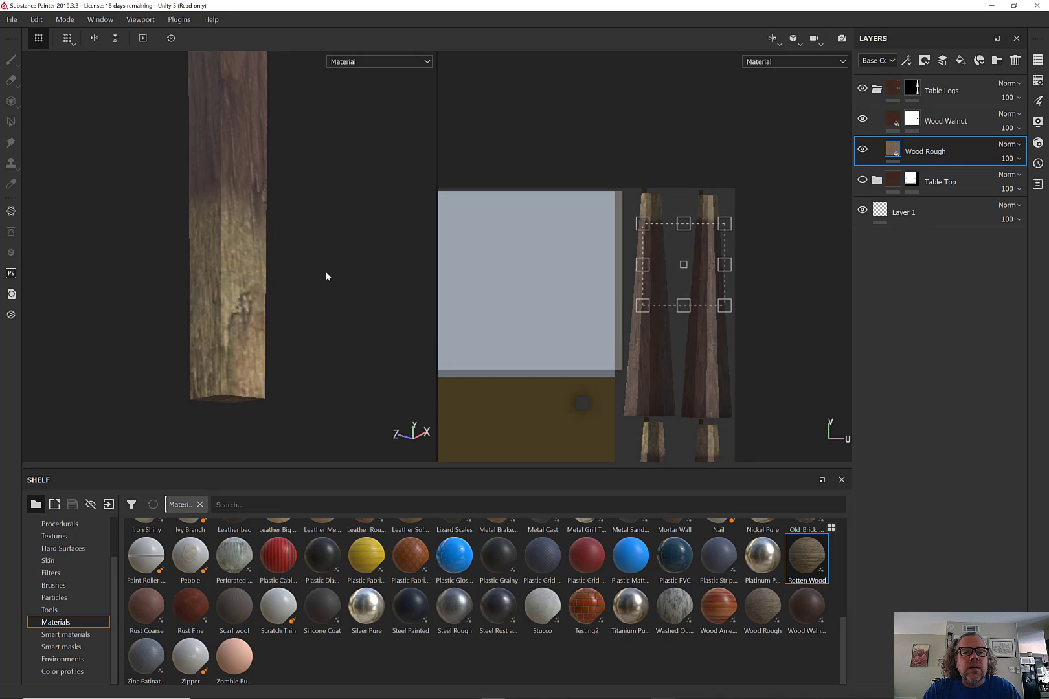
# Lighten the Rotten Wood material's color parameter to R 0.563, G 0.511, B 0.440 in the Wood Rough layer's fill properties
pyautogui.rightClick(245, 231)
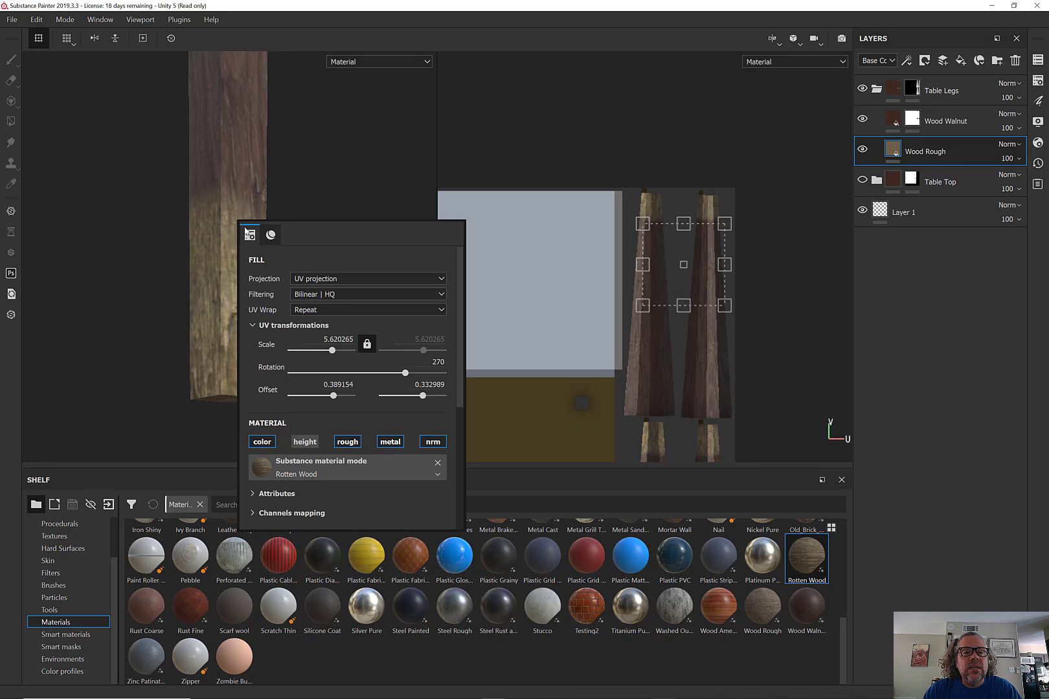
pyautogui.click(320, 467)
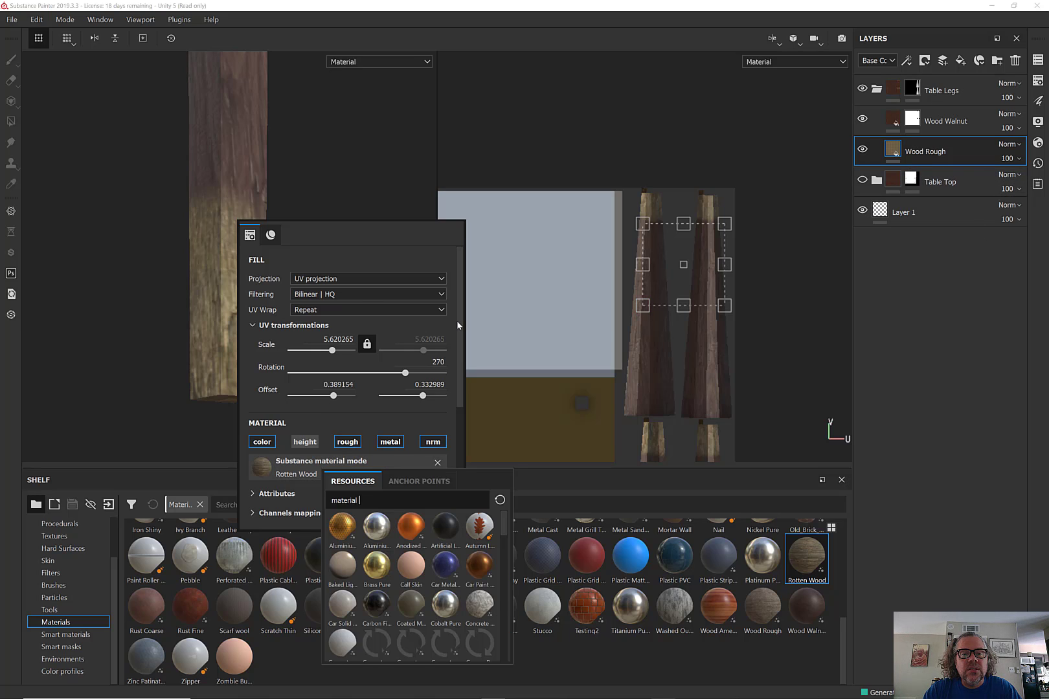
pyautogui.moveTo(459, 331); pyautogui.dragTo(468, 484)
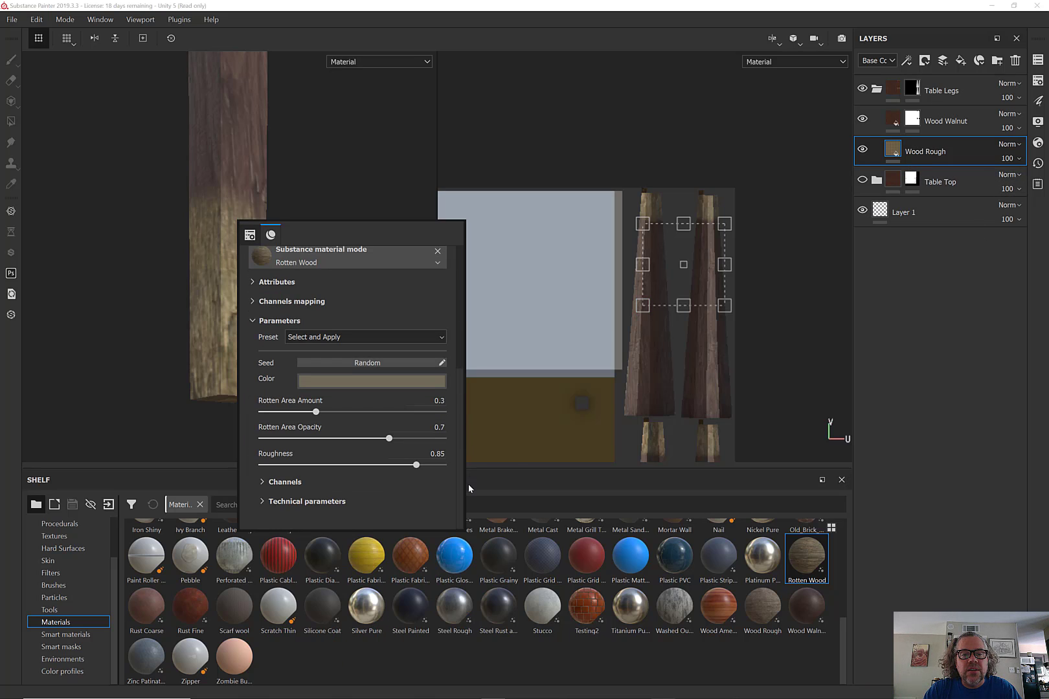
pyautogui.click(375, 383)
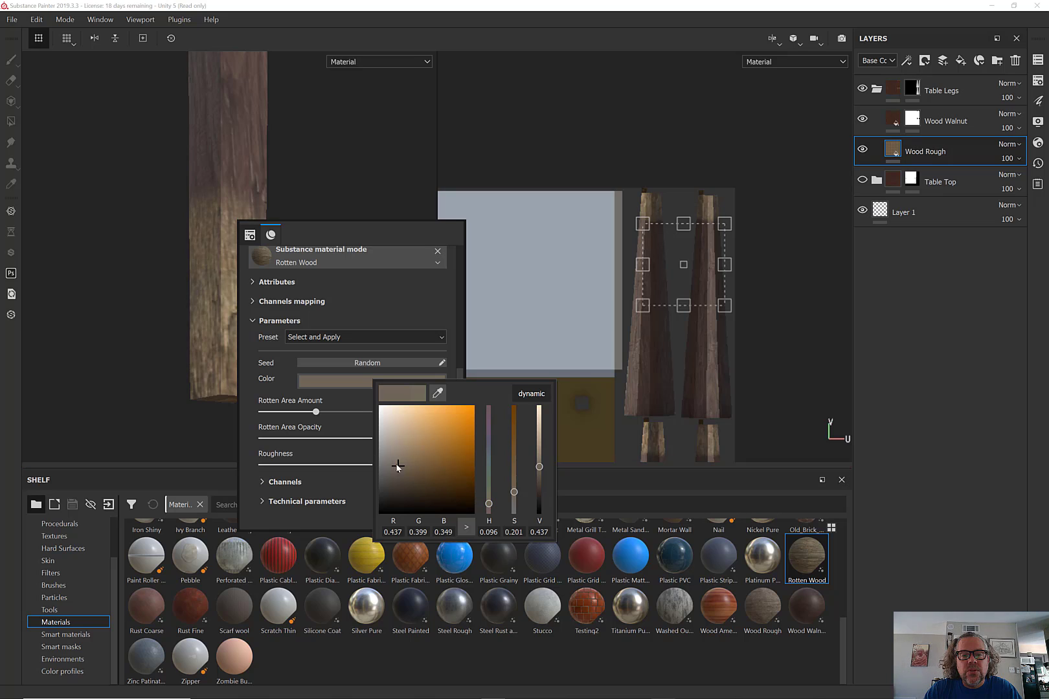
pyautogui.moveTo(398, 466); pyautogui.dragTo(402, 453)
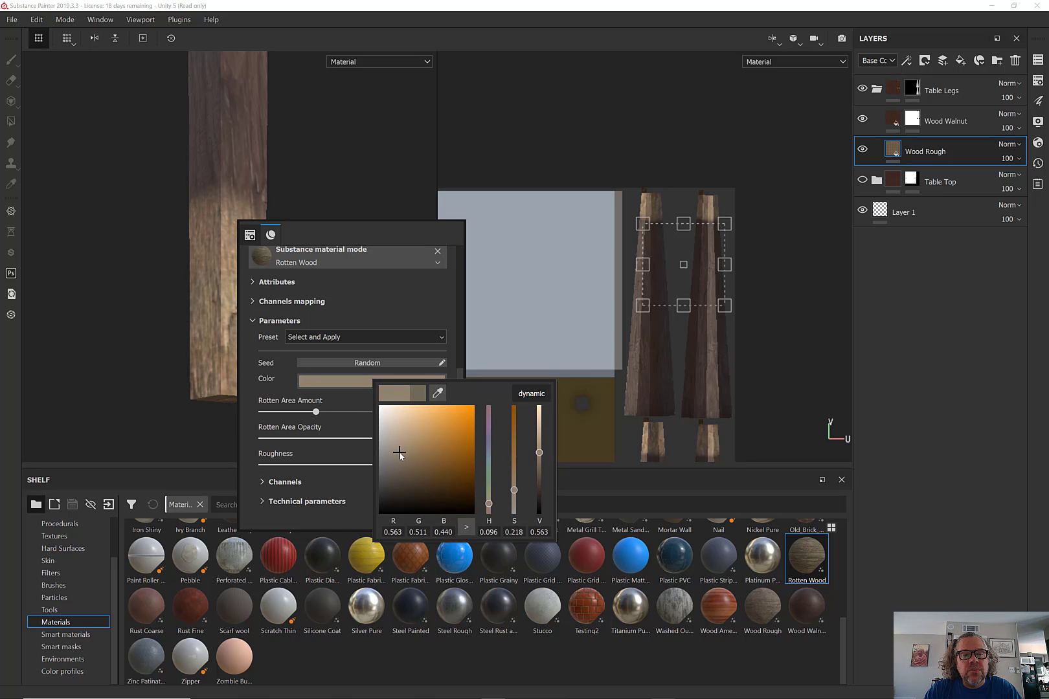